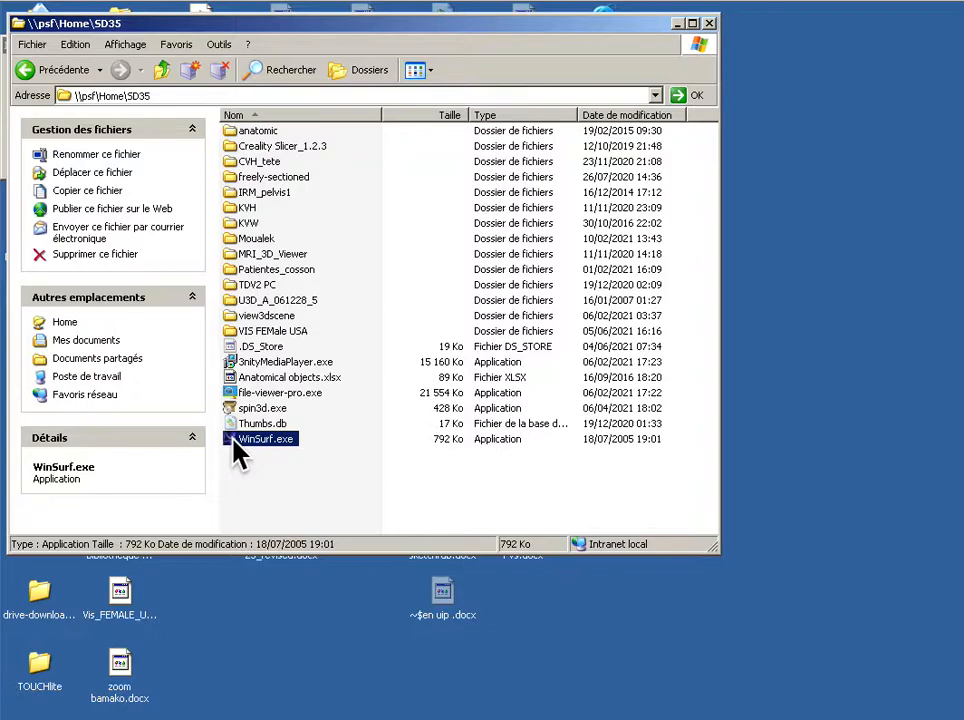
Step: Launch WinSurf.exe from the SD35 folder and maximize its window
{"action": "double_click", "coordinate": [237, 452]}
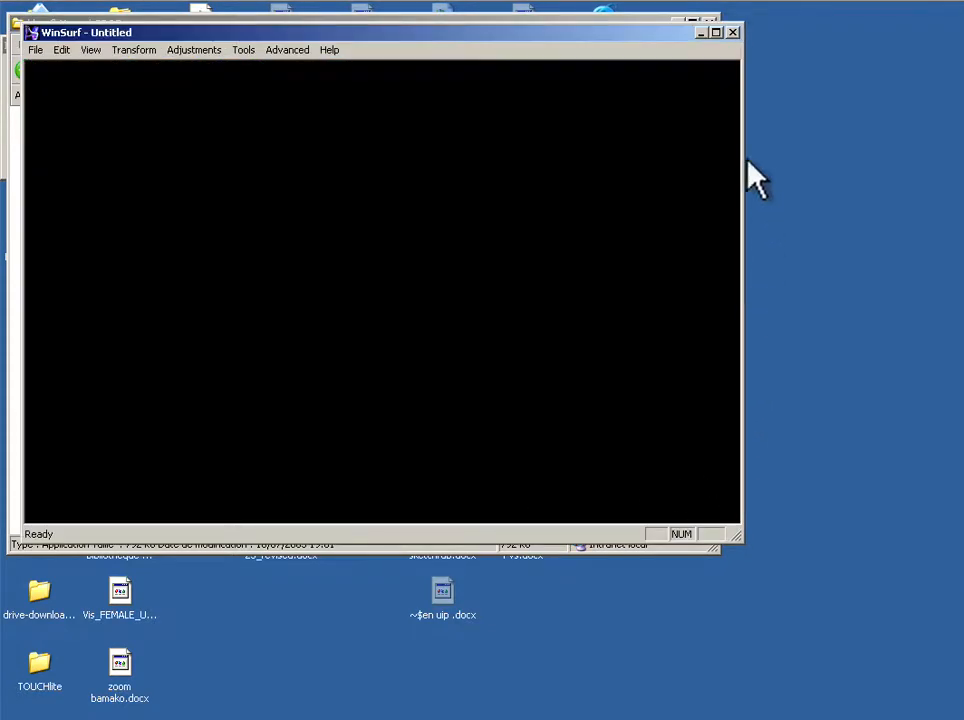
{"action": "left_click", "coordinate": [716, 32]}
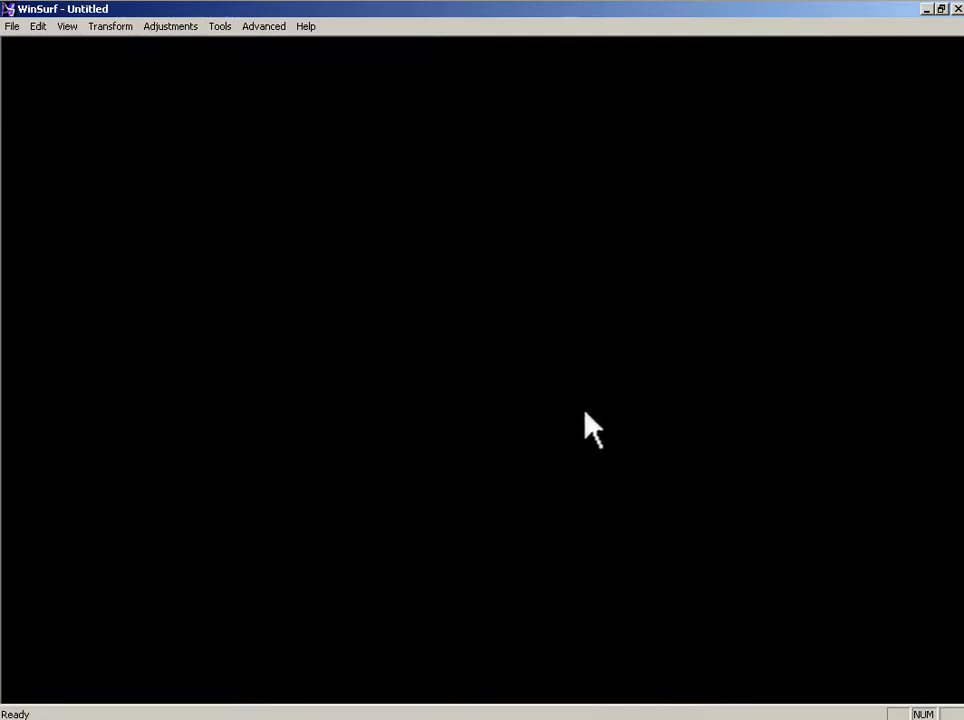
Step: Start a new contour file from the bitmap image 3480.jpg in the COUPES folder
{"action": "left_click", "coordinate": [12, 27]}
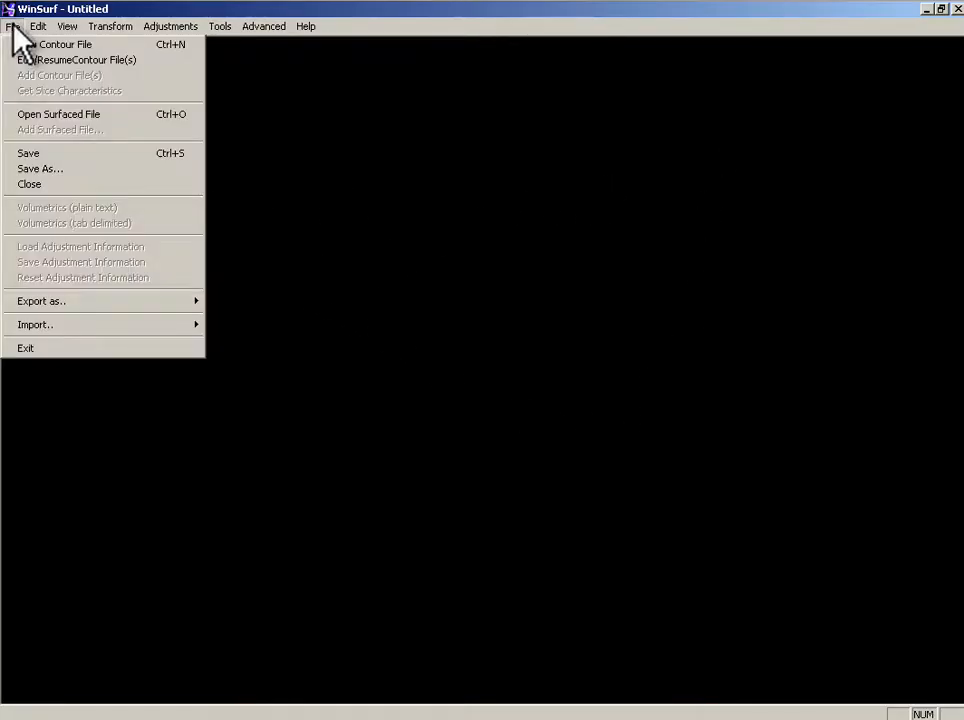
{"action": "left_click", "coordinate": [85, 52]}
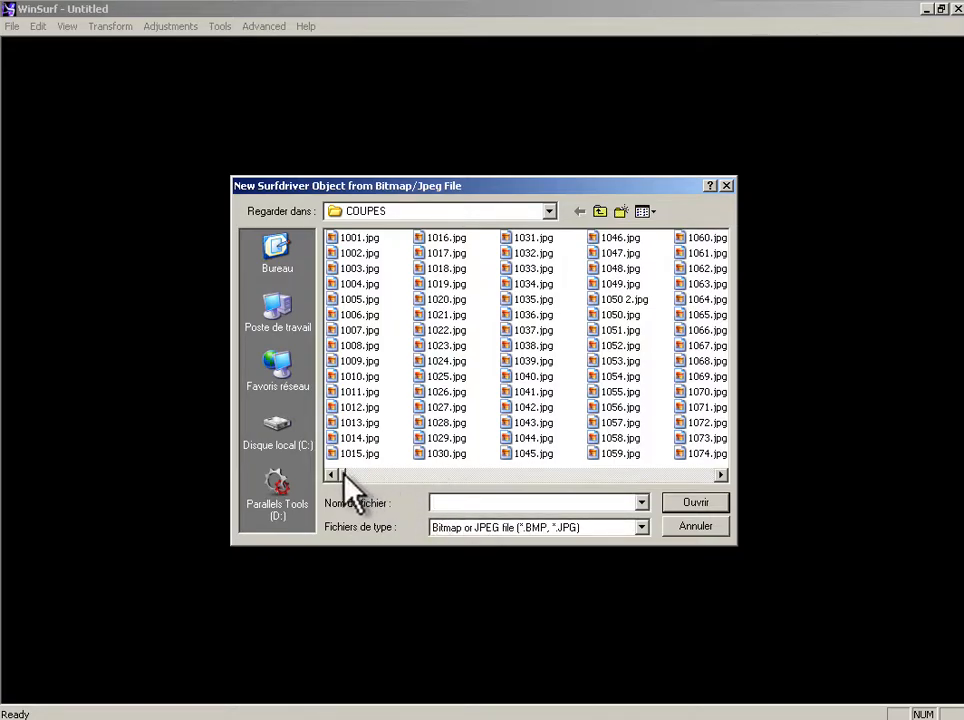
{"action": "left_click_drag", "start_coordinate": [344, 476], "coordinate": [513, 477]}
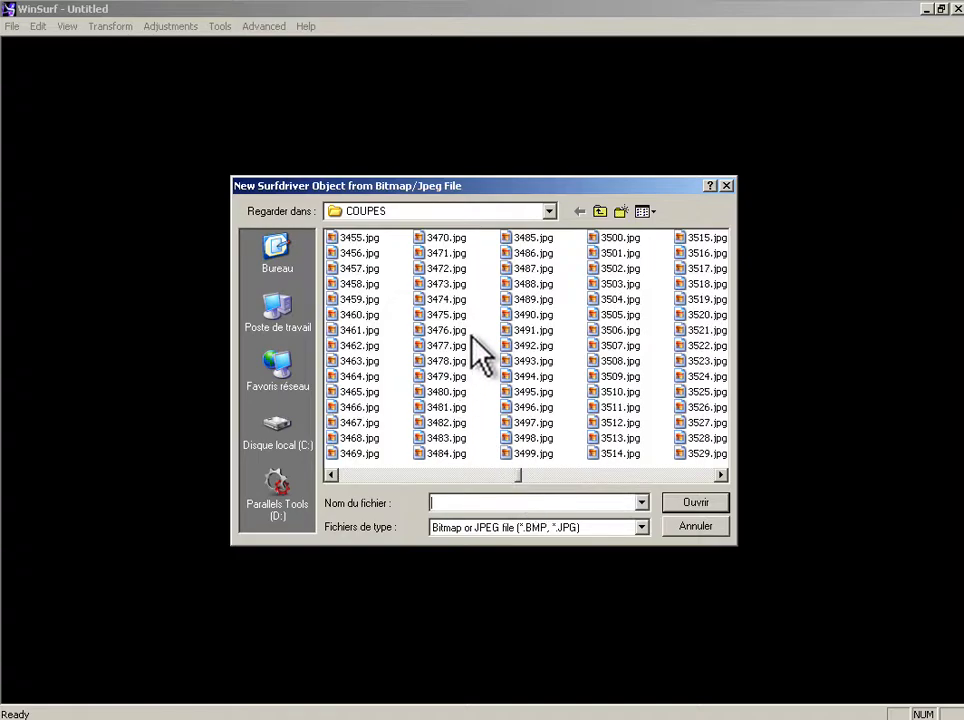
{"action": "double_click", "coordinate": [454, 393]}
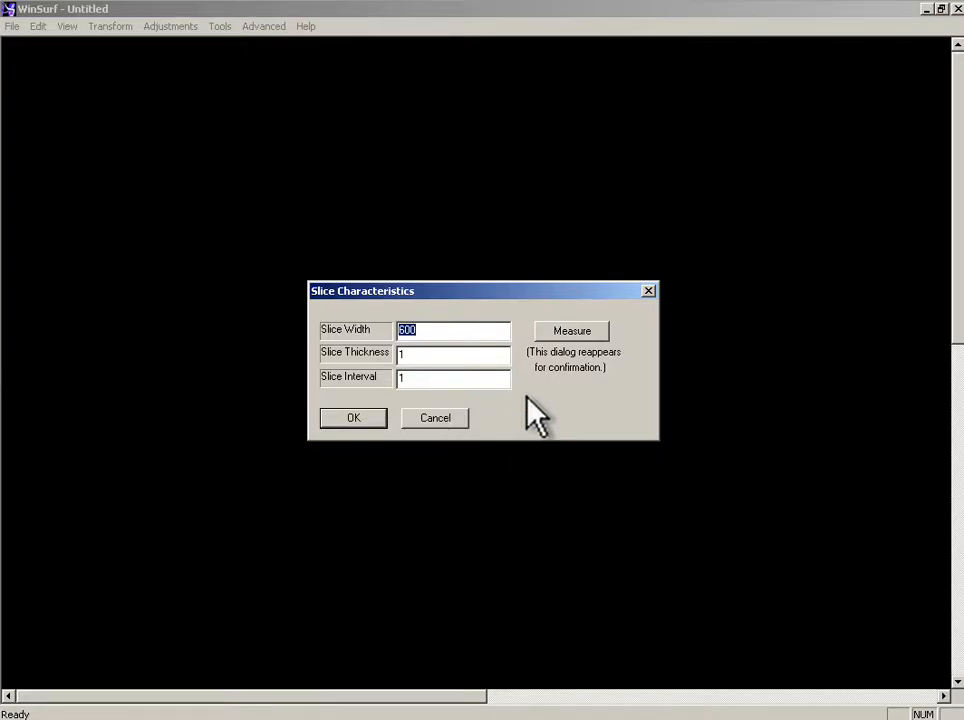
Step: Set the slice width to 1, adjust the slice interval, and confirm the slice characteristics
{"action": "left_click", "coordinate": [400, 327]}
{"action": "type", "text": "1"}
{"action": "left_click", "coordinate": [409, 377]}
{"action": "type", "text": ")"}
{"action": "left_click", "coordinate": [352, 416]}
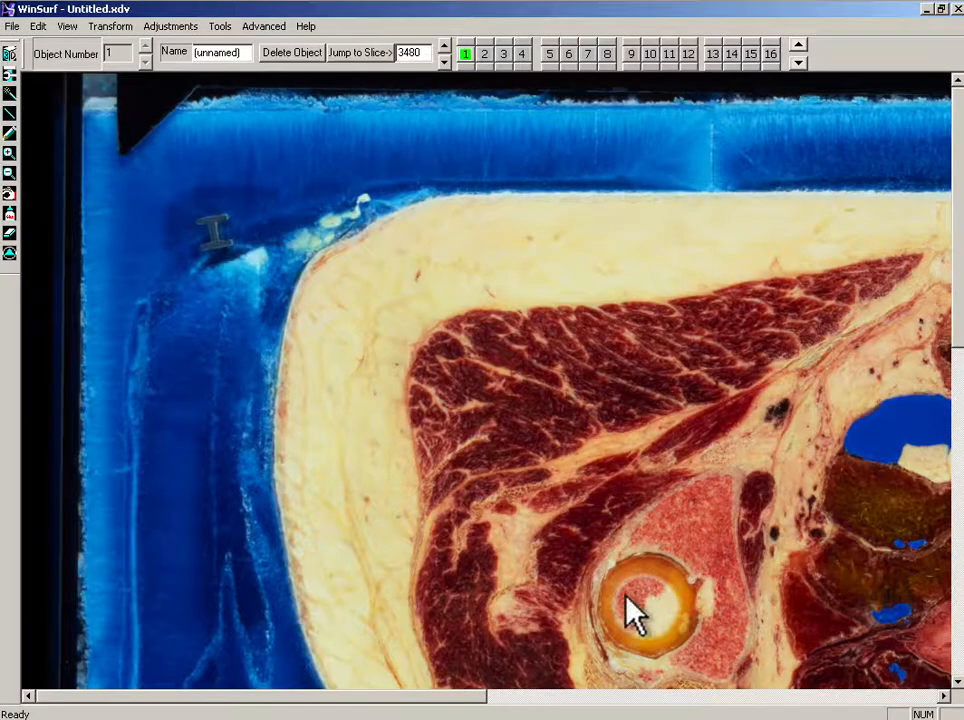
Step: Zoom in on the femoral head region of the section image
{"action": "left_click_drag", "start_coordinate": [455, 703], "coordinate": [798, 706]}
{"action": "left_click_drag", "start_coordinate": [957, 338], "coordinate": [960, 450]}
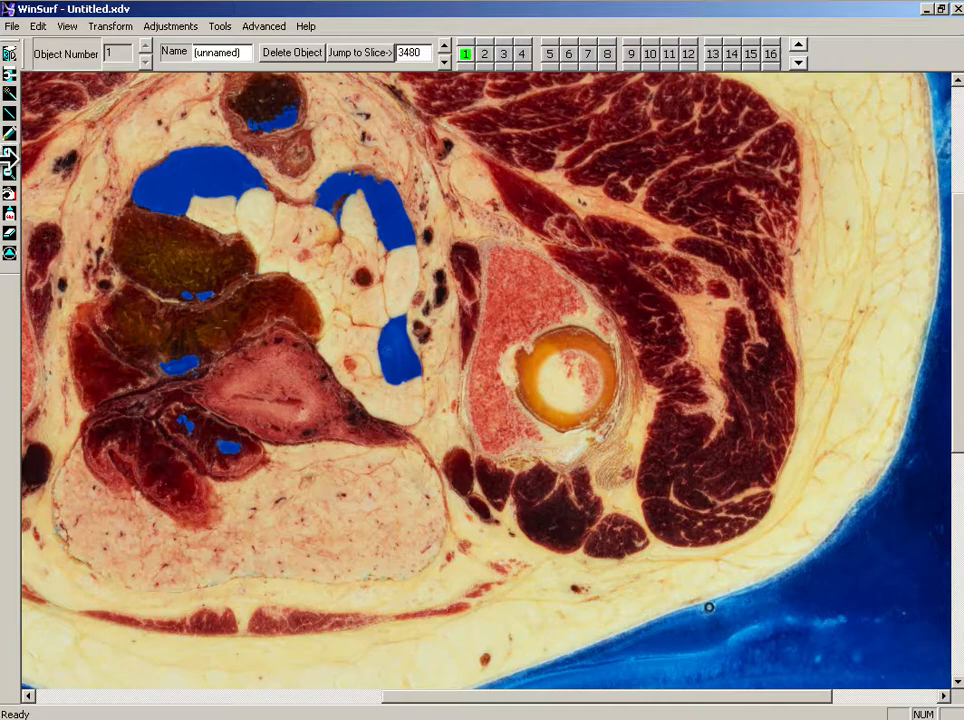
{"action": "left_click", "coordinate": [10, 153]}
{"action": "left_click", "coordinate": [594, 329]}
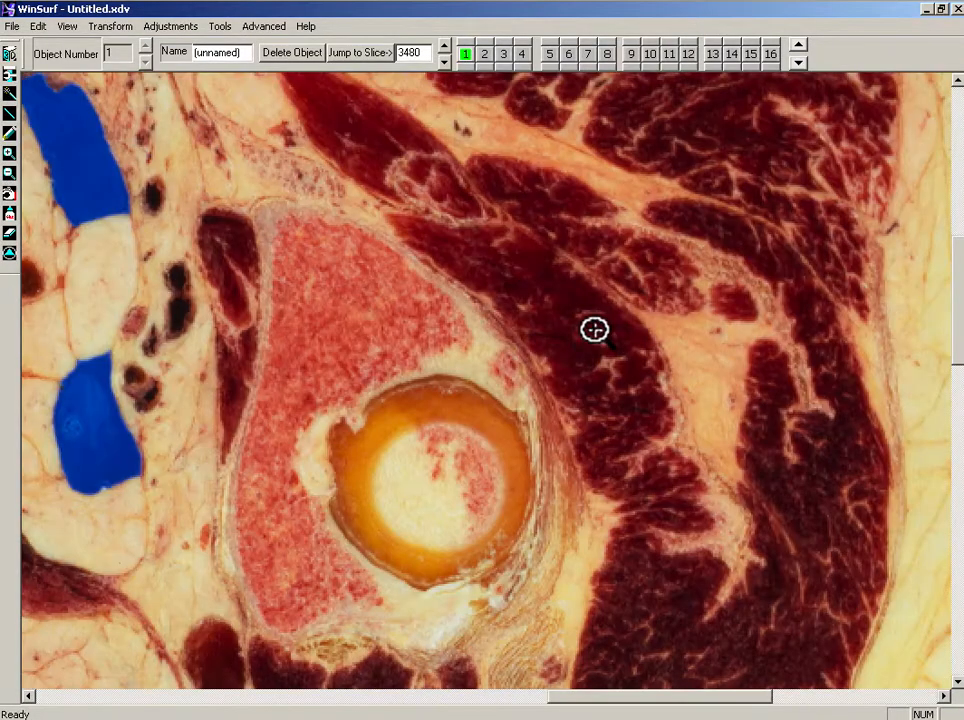
Step: With the Smooth lines tool, trace a closed contour around the inner circle of the femoral head on slice 3480
{"action": "left_click_drag", "start_coordinate": [957, 324], "coordinate": [957, 345]}
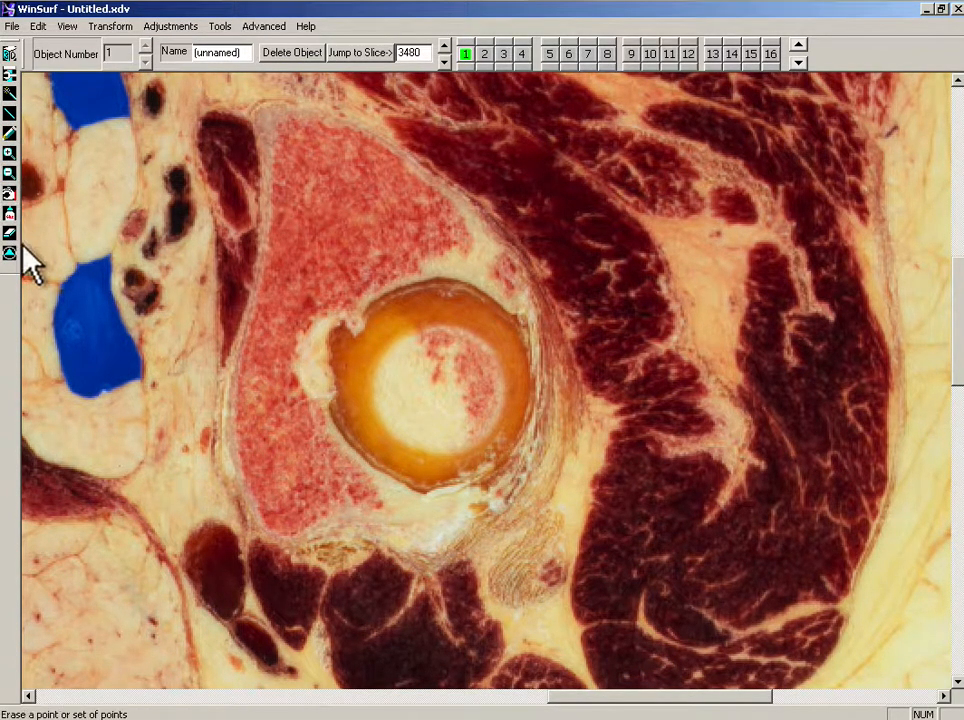
{"action": "left_click", "coordinate": [9, 133]}
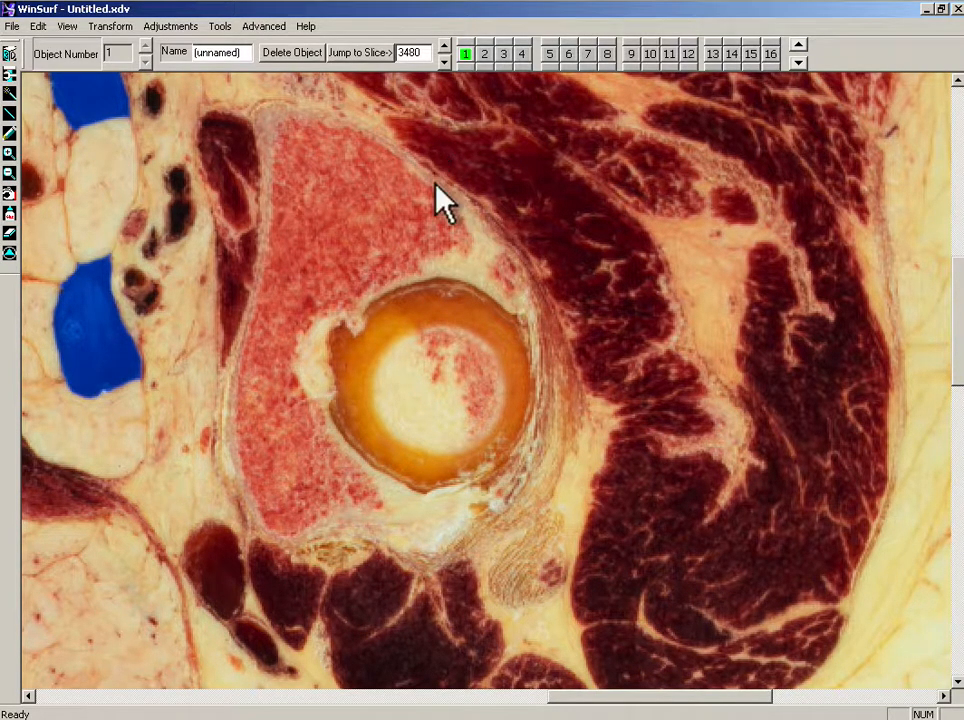
{"action": "right_click", "coordinate": [435, 183]}
{"action": "left_click_drag", "start_coordinate": [478, 287], "coordinate": [643, 178]}
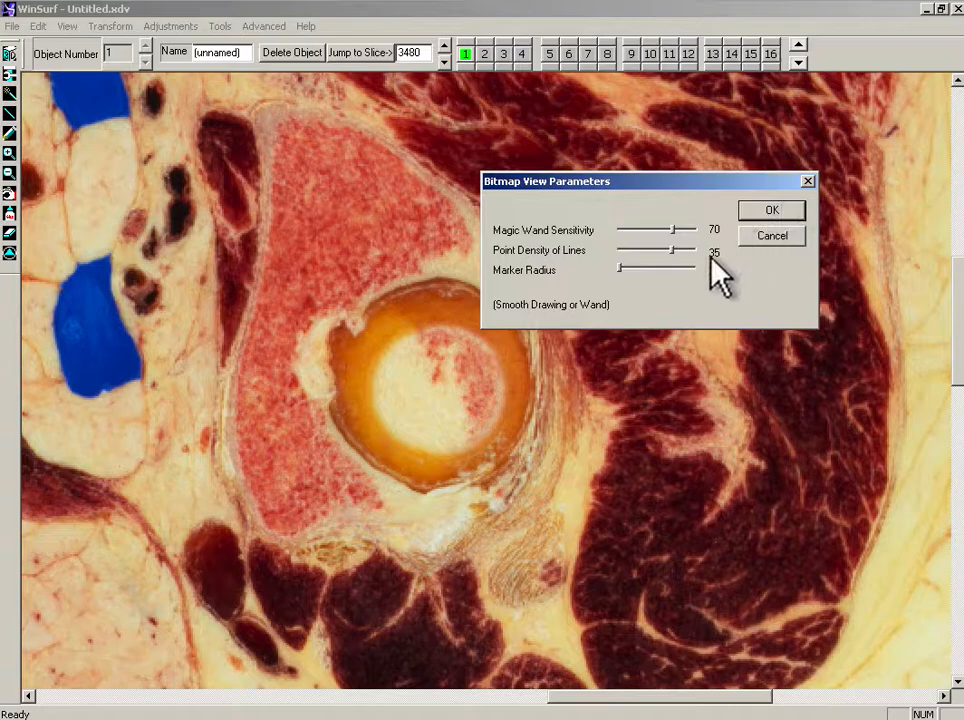
{"action": "left_click", "coordinate": [810, 182]}
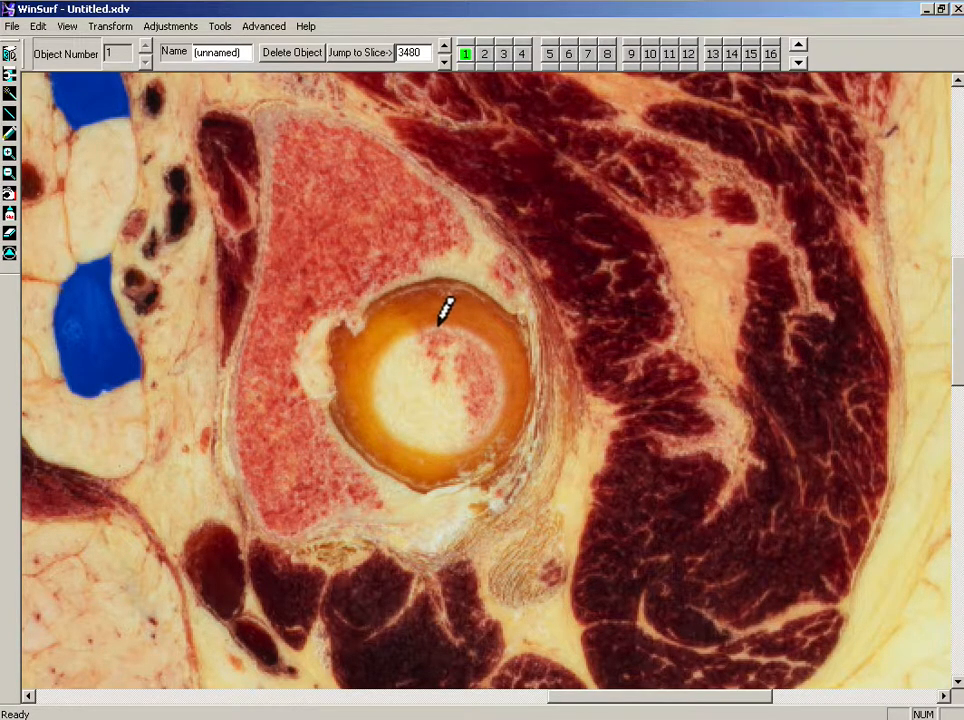
{"action": "mouse_move", "coordinate": [438, 323]}
{"action": "left_mouse_down"}
{"action": "mouse_move", "coordinate": [489, 338]}
{"action": "mouse_move", "coordinate": [501, 353]}
{"action": "mouse_move", "coordinate": [493, 424]}
{"action": "mouse_move", "coordinate": [471, 443]}
{"action": "mouse_move", "coordinate": [439, 452]}
{"action": "mouse_move", "coordinate": [407, 445]}
{"action": "mouse_move", "coordinate": [377, 420]}
{"action": "mouse_move", "coordinate": [376, 362]}
{"action": "mouse_move", "coordinate": [392, 338]}
{"action": "mouse_move", "coordinate": [416, 330]}
{"action": "left_mouse_up"}
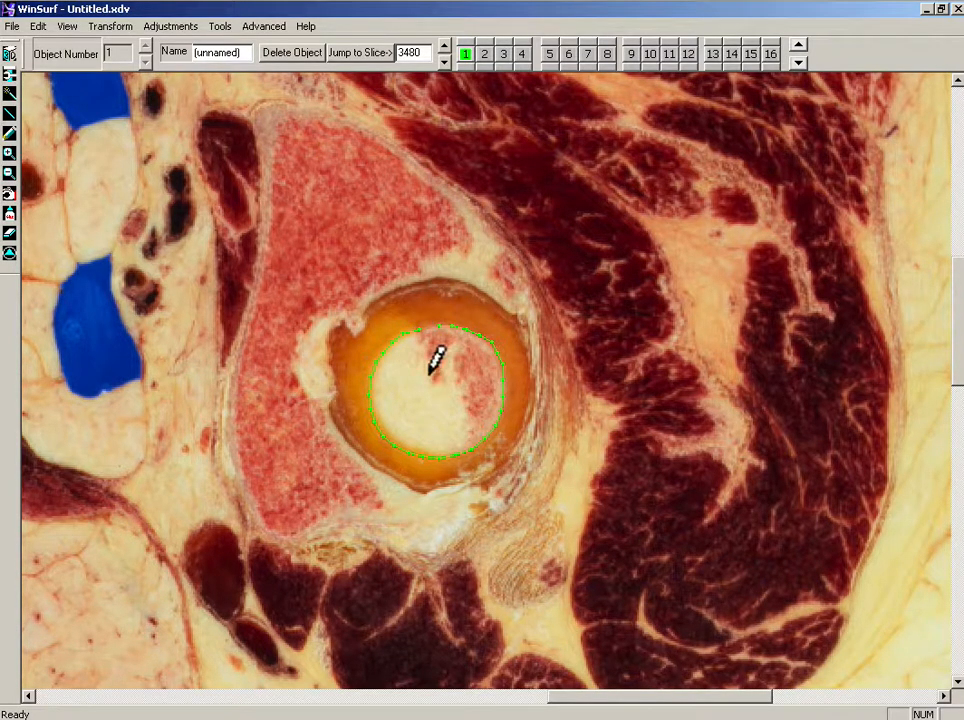
Step: Move to slice 3490 and trace the femoral head contour there
{"action": "left_click", "coordinate": [443, 61]}
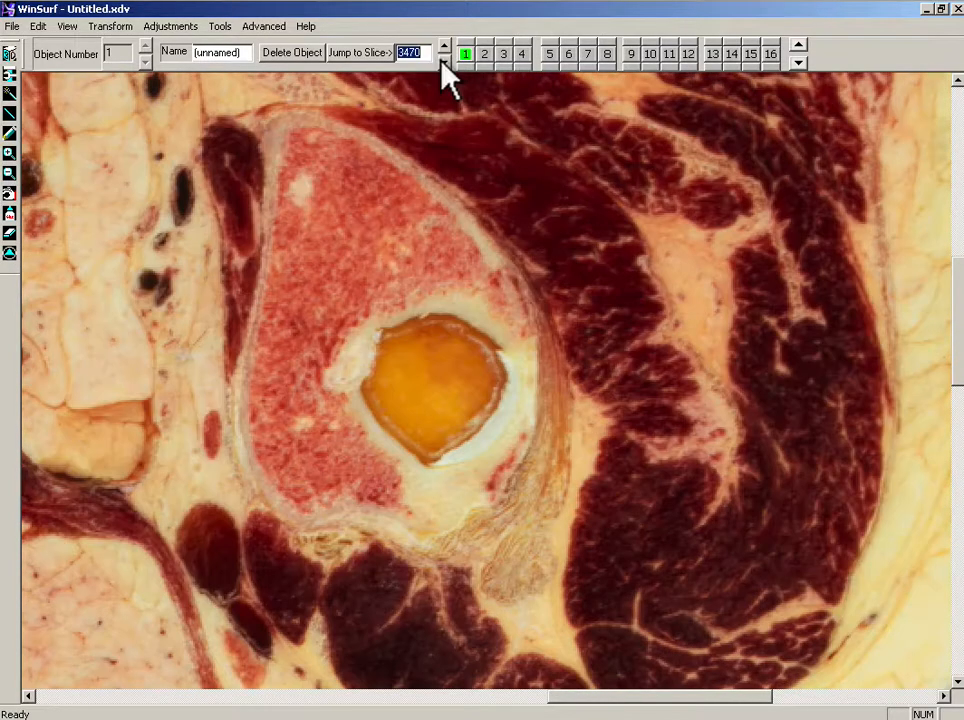
{"action": "left_click", "coordinate": [445, 46]}
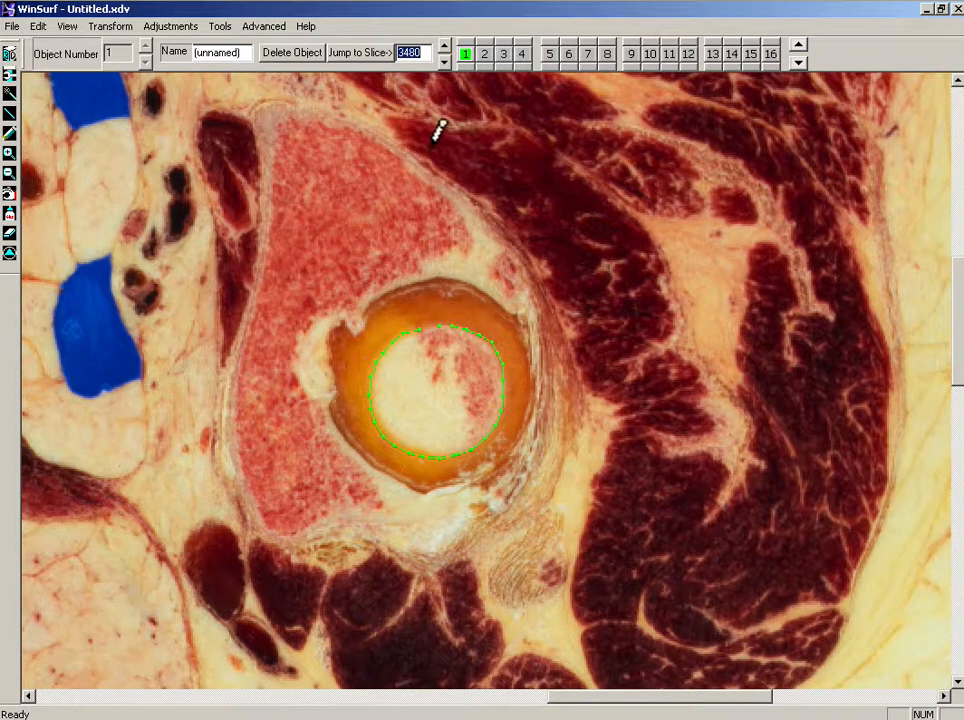
{"action": "left_click", "coordinate": [444, 61]}
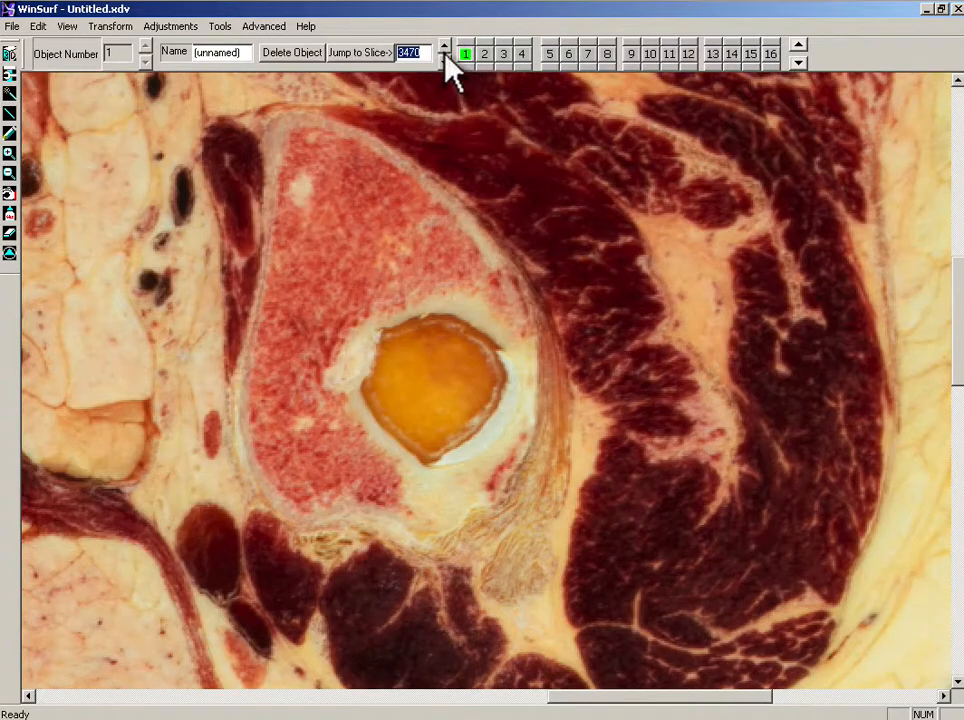
{"action": "left_click", "coordinate": [445, 47]}
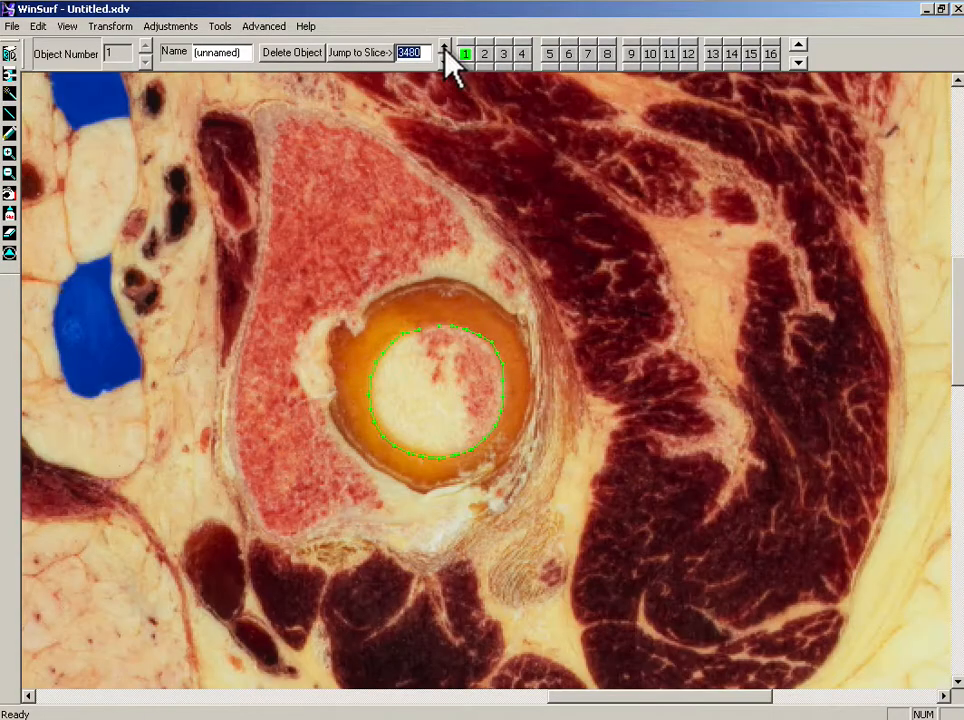
{"action": "left_click", "coordinate": [446, 47]}
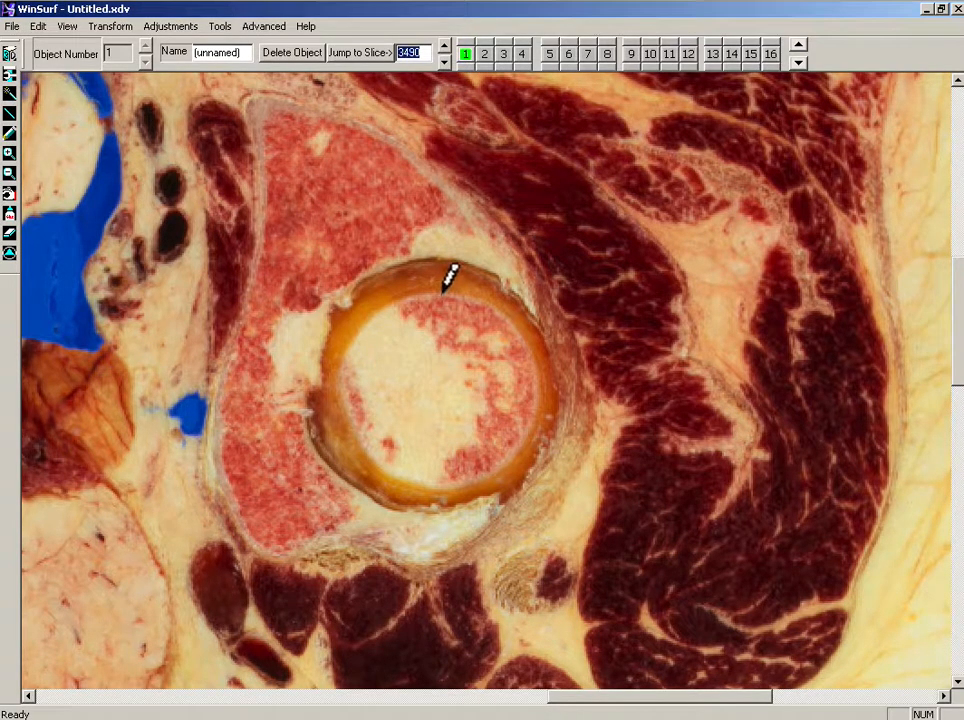
{"action": "mouse_move", "coordinate": [443, 290]}
{"action": "left_mouse_down"}
{"action": "mouse_move", "coordinate": [493, 301]}
{"action": "mouse_move", "coordinate": [516, 324]}
{"action": "mouse_move", "coordinate": [534, 370]}
{"action": "mouse_move", "coordinate": [527, 415]}
{"action": "mouse_move", "coordinate": [496, 466]}
{"action": "mouse_move", "coordinate": [466, 486]}
{"action": "left_mouse_up"}
{"action": "mouse_move", "coordinate": [434, 486]}
{"action": "left_mouse_down"}
{"action": "mouse_move", "coordinate": [402, 478]}
{"action": "mouse_move", "coordinate": [371, 452]}
{"action": "mouse_move", "coordinate": [346, 395]}
{"action": "left_mouse_up"}
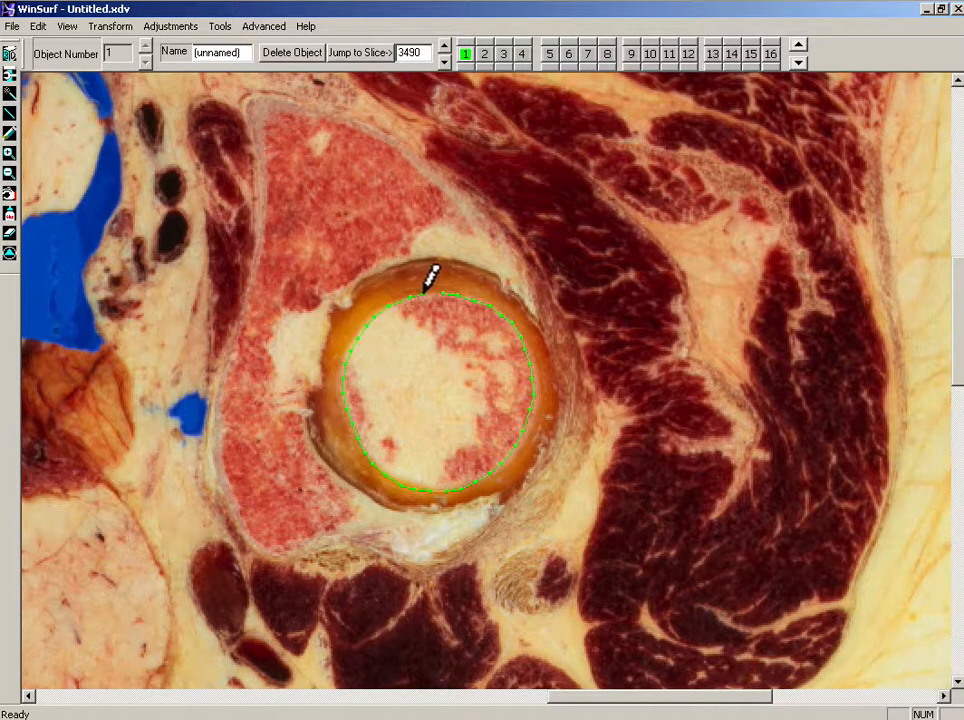
Step: Trace the femoral head contour on slices 3500 and 3520
{"action": "left_click", "coordinate": [443, 46]}
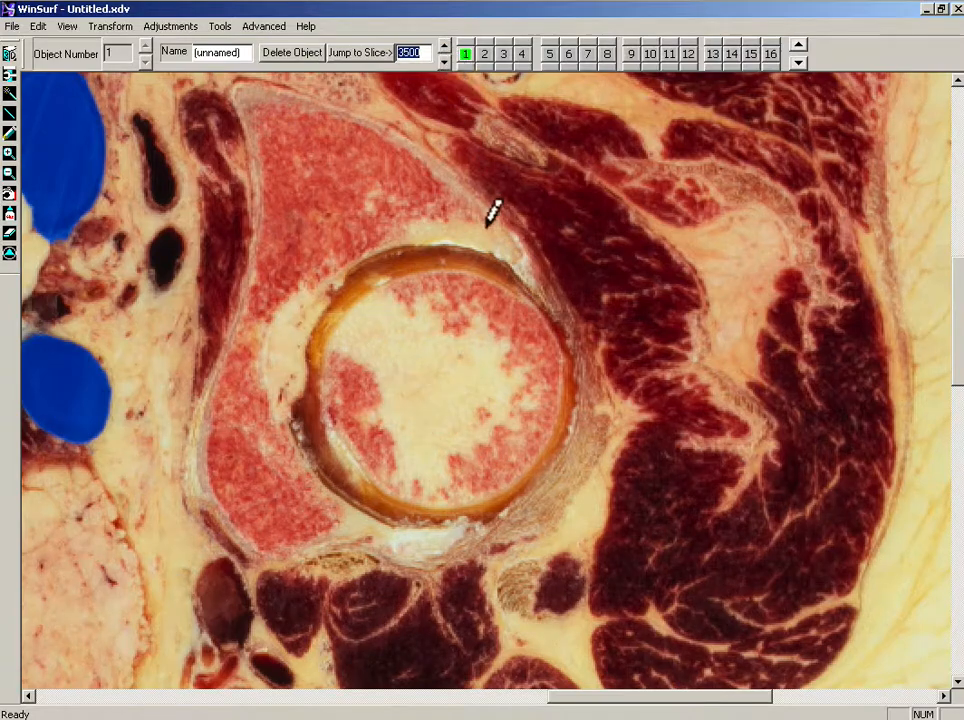
{"action": "mouse_move", "coordinate": [449, 268]}
{"action": "left_mouse_down"}
{"action": "mouse_move", "coordinate": [504, 278]}
{"action": "mouse_move", "coordinate": [536, 303]}
{"action": "mouse_move", "coordinate": [557, 342]}
{"action": "mouse_move", "coordinate": [556, 396]}
{"action": "mouse_move", "coordinate": [538, 442]}
{"action": "mouse_move", "coordinate": [506, 486]}
{"action": "mouse_move", "coordinate": [450, 511]}
{"action": "mouse_move", "coordinate": [401, 506]}
{"action": "mouse_move", "coordinate": [362, 478]}
{"action": "mouse_move", "coordinate": [327, 402]}
{"action": "mouse_move", "coordinate": [346, 307]}
{"action": "mouse_move", "coordinate": [390, 282]}
{"action": "left_mouse_up"}
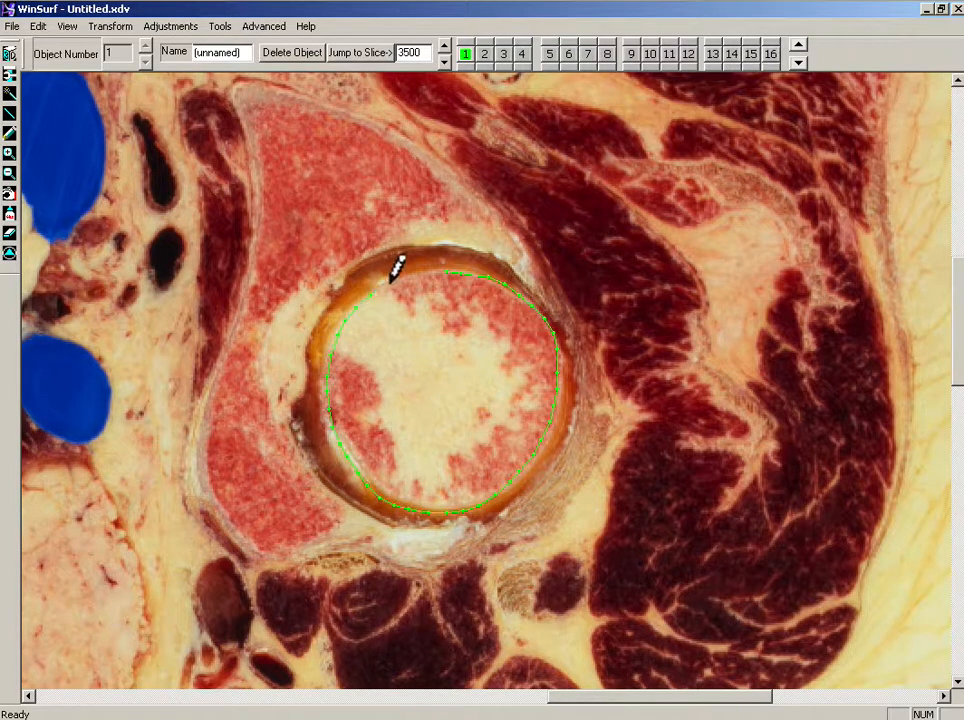
{"action": "left_click", "coordinate": [445, 48]}
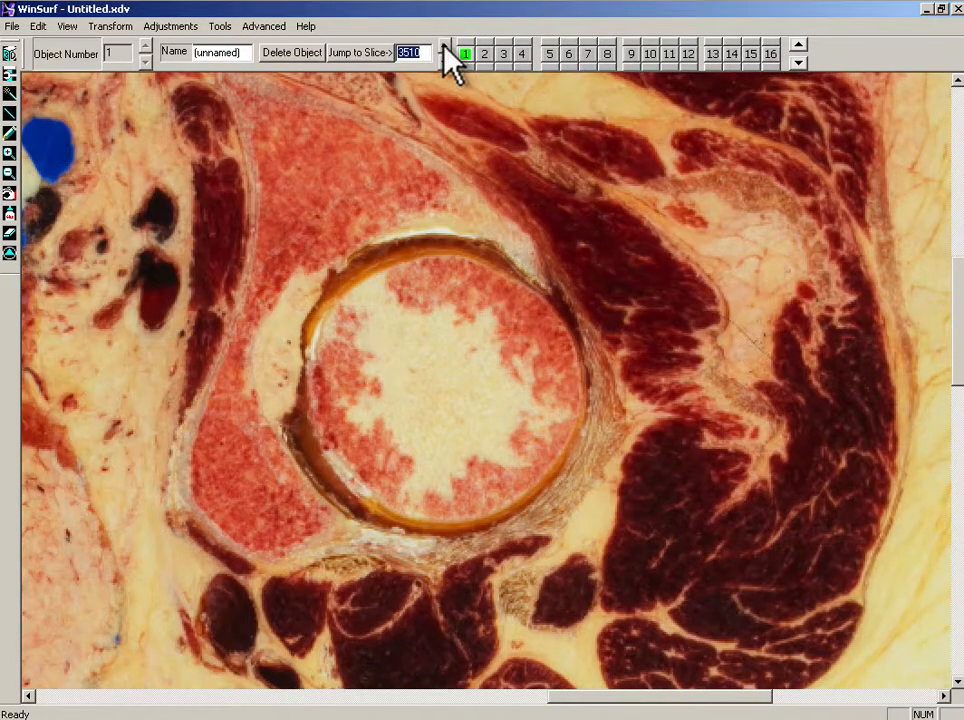
{"action": "left_click", "coordinate": [445, 48]}
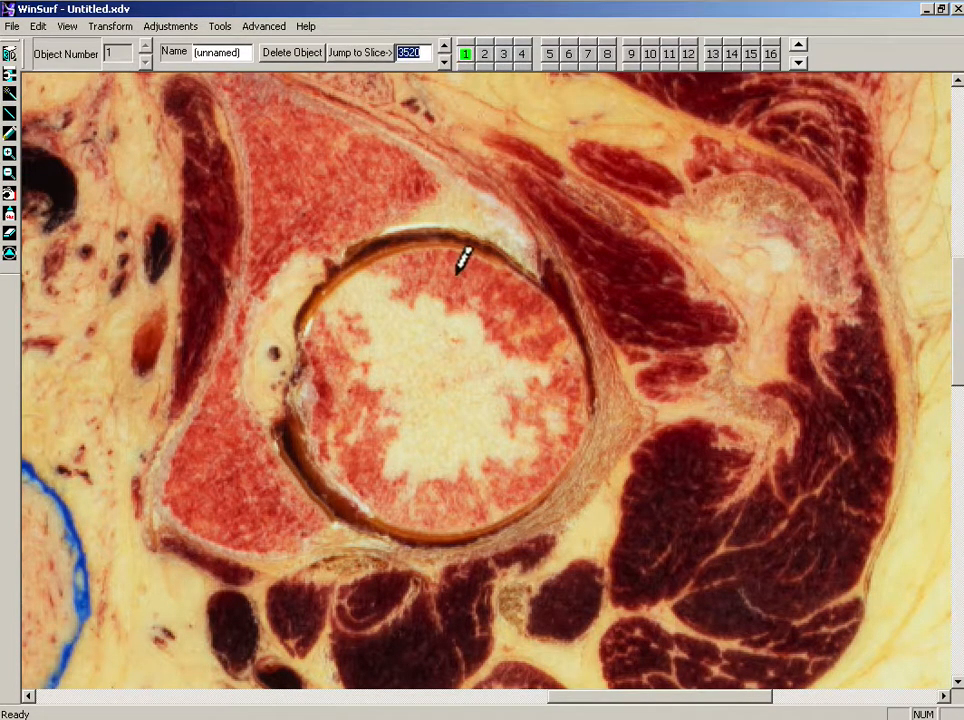
{"action": "mouse_move", "coordinate": [447, 243]}
{"action": "left_mouse_down"}
{"action": "mouse_move", "coordinate": [497, 252]}
{"action": "mouse_move", "coordinate": [546, 287]}
{"action": "mouse_move", "coordinate": [591, 388]}
{"action": "mouse_move", "coordinate": [566, 460]}
{"action": "mouse_move", "coordinate": [508, 514]}
{"action": "mouse_move", "coordinate": [420, 532]}
{"action": "mouse_move", "coordinate": [370, 512]}
{"action": "mouse_move", "coordinate": [334, 479]}
{"action": "mouse_move", "coordinate": [298, 414]}
{"action": "mouse_move", "coordinate": [316, 383]}
{"action": "mouse_move", "coordinate": [303, 331]}
{"action": "mouse_move", "coordinate": [334, 278]}
{"action": "mouse_move", "coordinate": [428, 242]}
{"action": "left_mouse_up"}
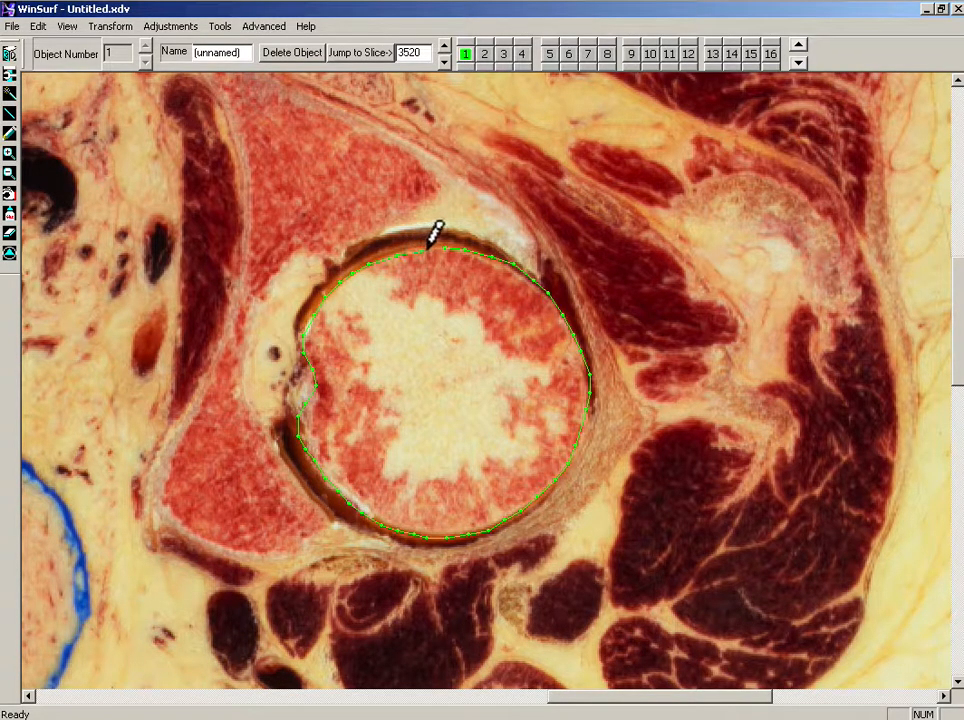
Step: Browse the neighbouring slices, then trace the femoral head contour on slice 3540
{"action": "left_click", "coordinate": [444, 46]}
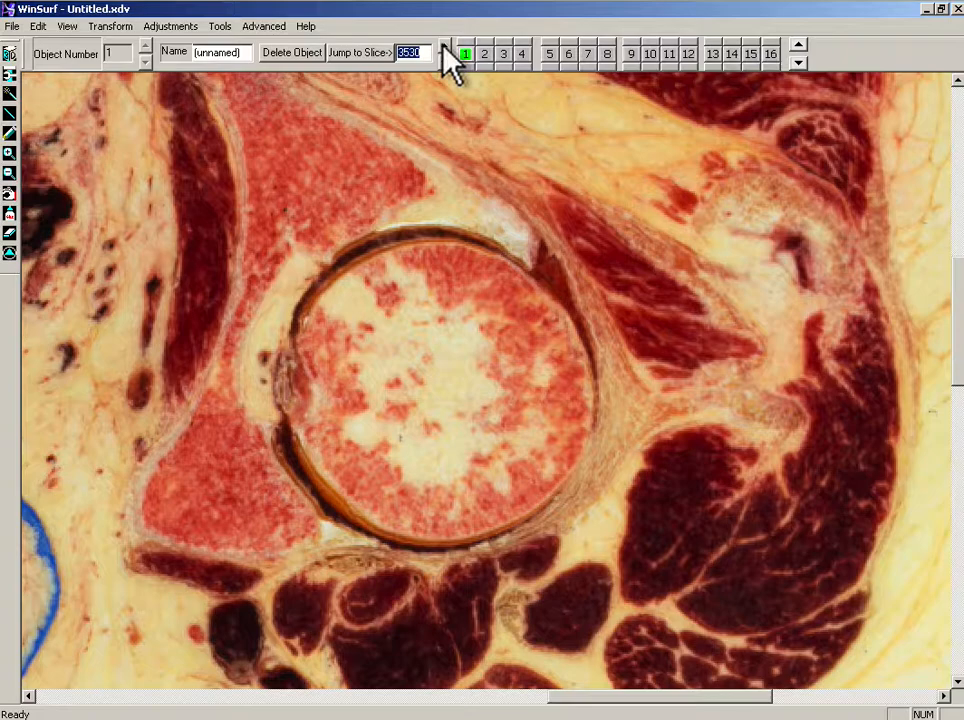
{"action": "left_click", "coordinate": [444, 46]}
{"action": "left_click", "coordinate": [444, 46]}
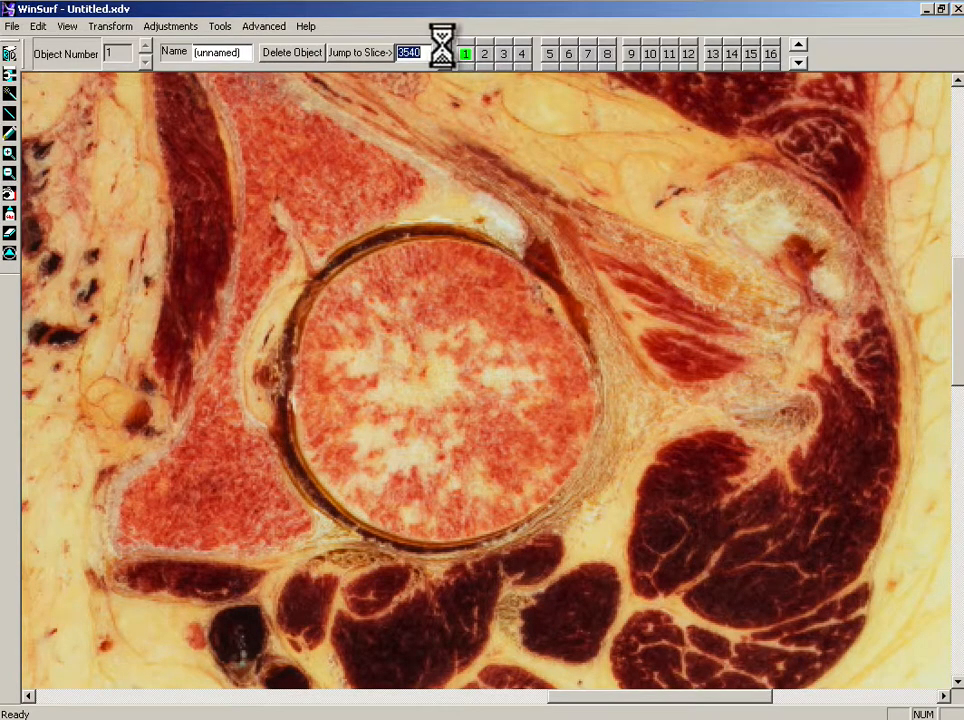
{"action": "left_click", "coordinate": [444, 58]}
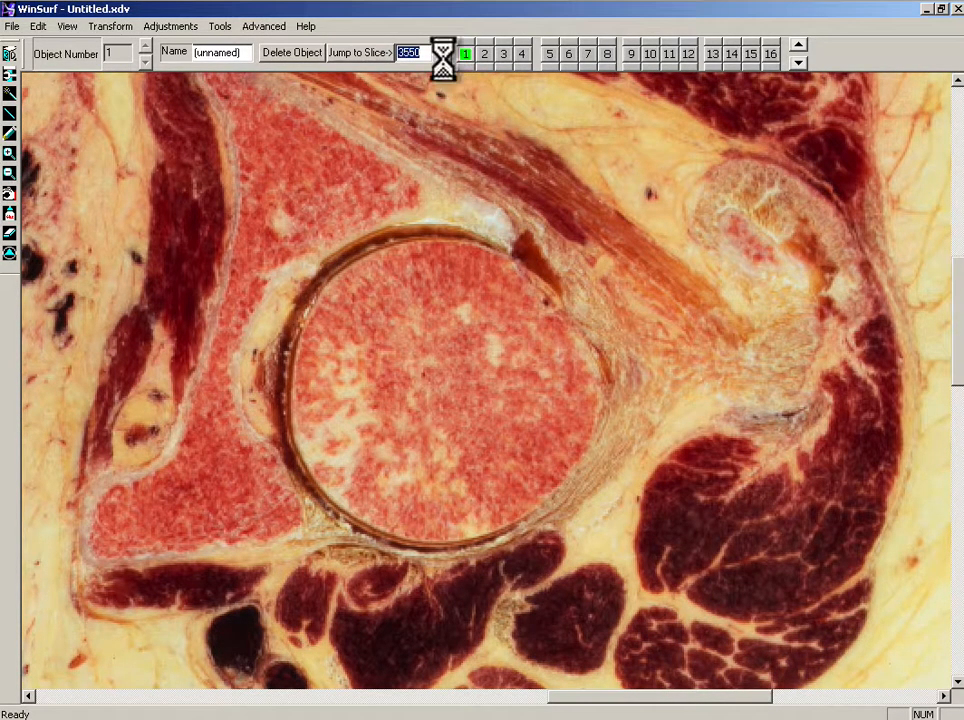
{"action": "left_click", "coordinate": [444, 59]}
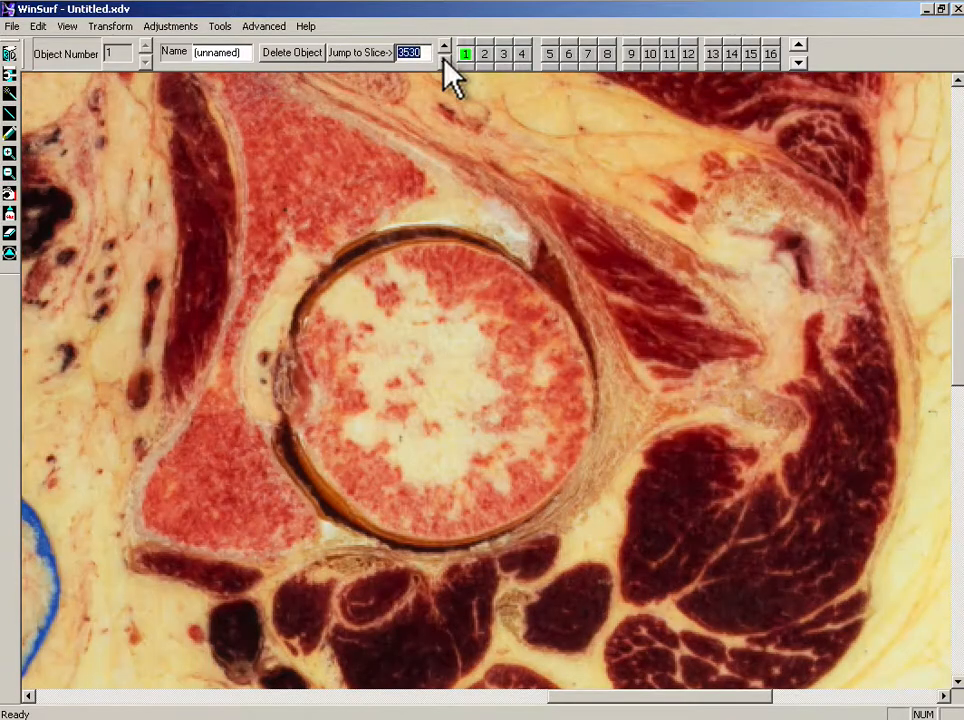
{"action": "left_click", "coordinate": [444, 59]}
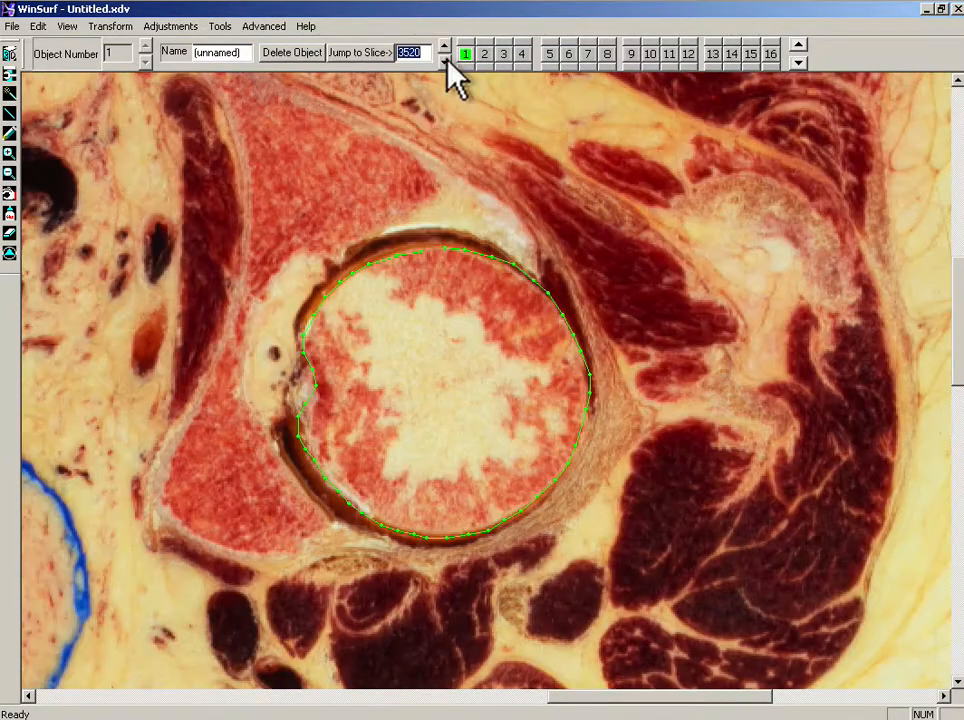
{"action": "left_click", "coordinate": [443, 46]}
{"action": "left_click", "coordinate": [443, 46]}
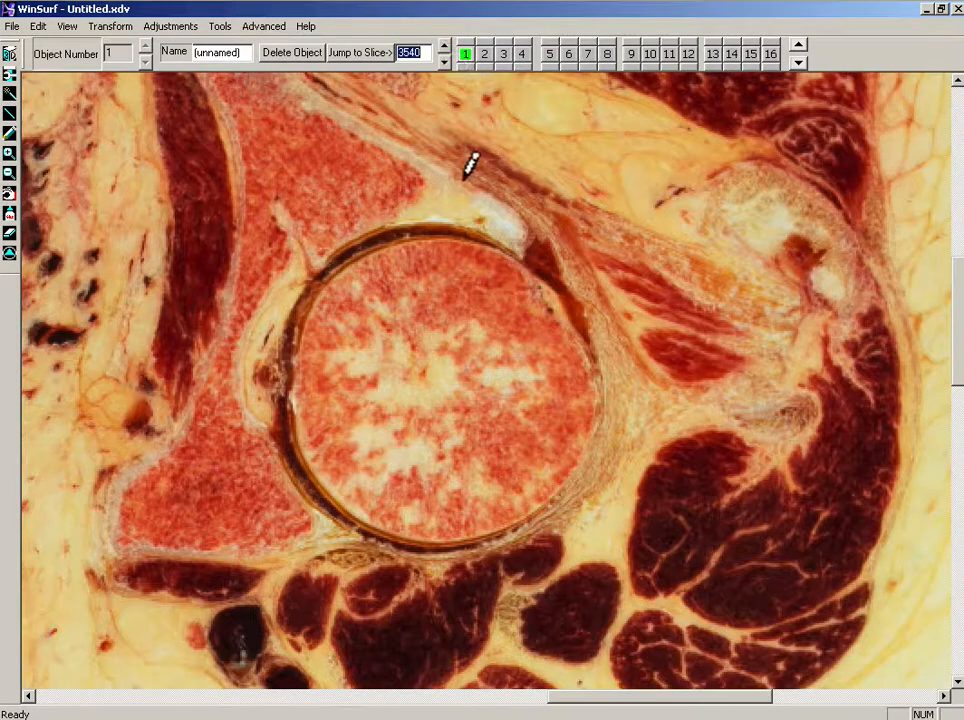
{"action": "mouse_move", "coordinate": [435, 240]}
{"action": "left_mouse_down"}
{"action": "mouse_move", "coordinate": [525, 264]}
{"action": "mouse_move", "coordinate": [556, 292]}
{"action": "mouse_move", "coordinate": [584, 342]}
{"action": "mouse_move", "coordinate": [587, 403]}
{"action": "mouse_move", "coordinate": [553, 484]}
{"action": "mouse_move", "coordinate": [514, 519]}
{"action": "mouse_move", "coordinate": [455, 540]}
{"action": "mouse_move", "coordinate": [382, 535]}
{"action": "mouse_move", "coordinate": [335, 517]}
{"action": "mouse_move", "coordinate": [297, 424]}
{"action": "mouse_move", "coordinate": [296, 336]}
{"action": "mouse_move", "coordinate": [315, 289]}
{"action": "mouse_move", "coordinate": [394, 232]}
{"action": "mouse_move", "coordinate": [426, 222]}
{"action": "left_mouse_up"}
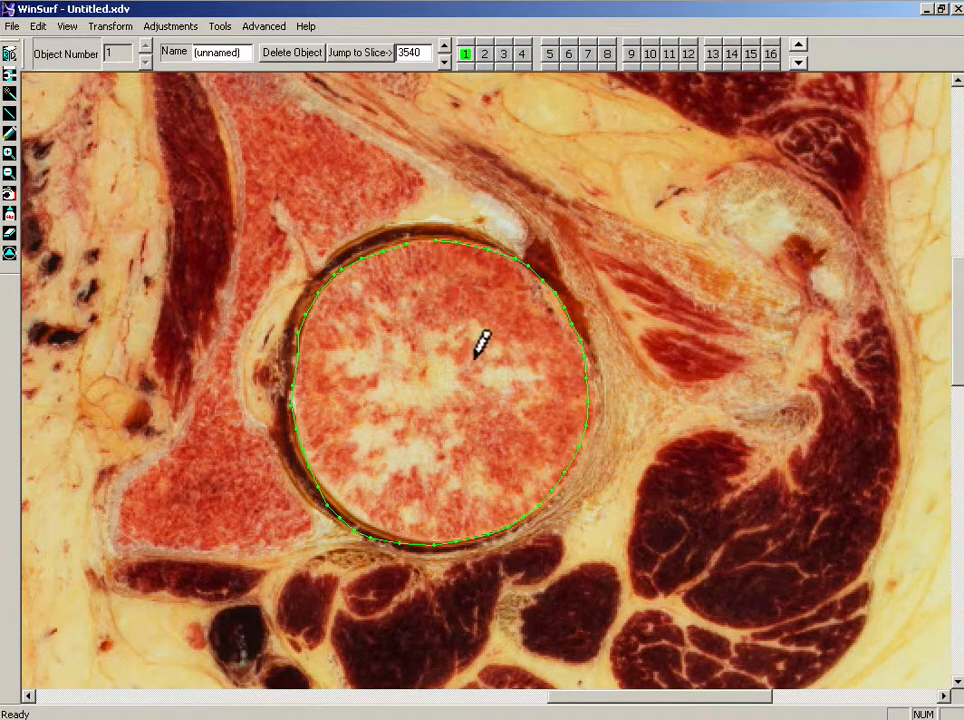
Step: Switch to the 3D view and rotate the reconstructed surface to inspect it
{"action": "left_click", "coordinate": [11, 52]}
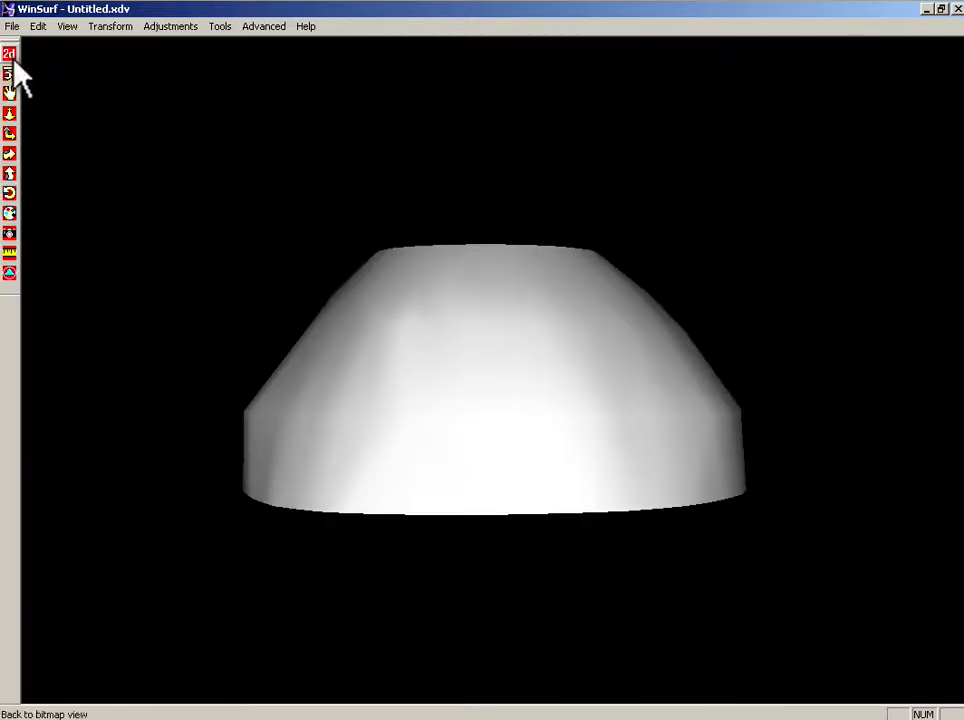
{"action": "left_click", "coordinate": [10, 153]}
{"action": "left_click_drag", "start_coordinate": [519, 290], "coordinate": [405, 346]}
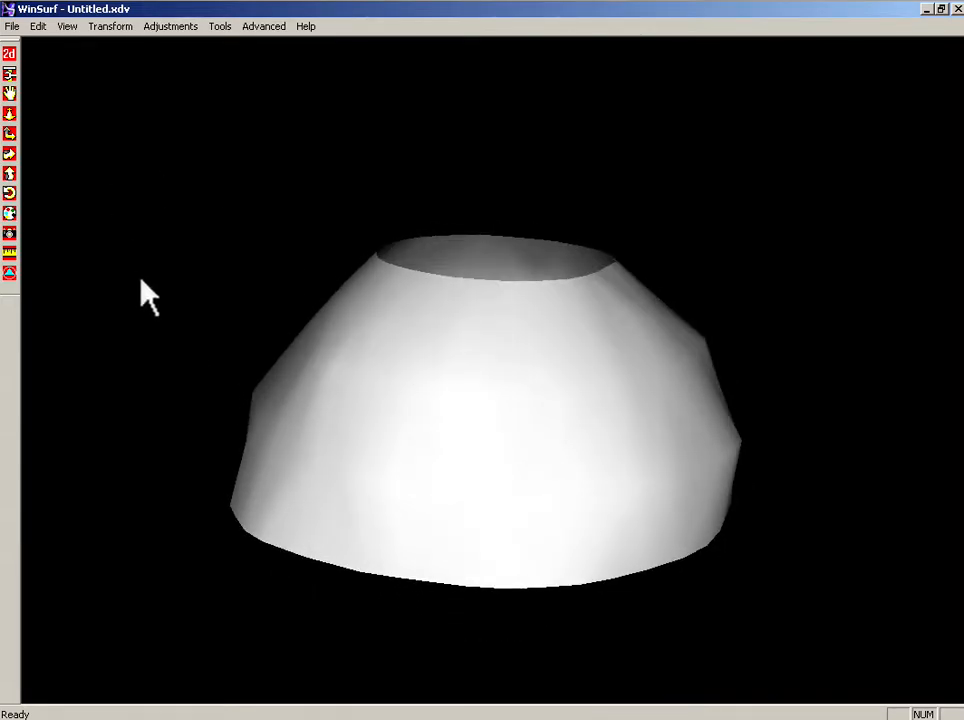
Step: Return to the 2D view and trace the femoral head contour on slice 3550
{"action": "left_click", "coordinate": [10, 55]}
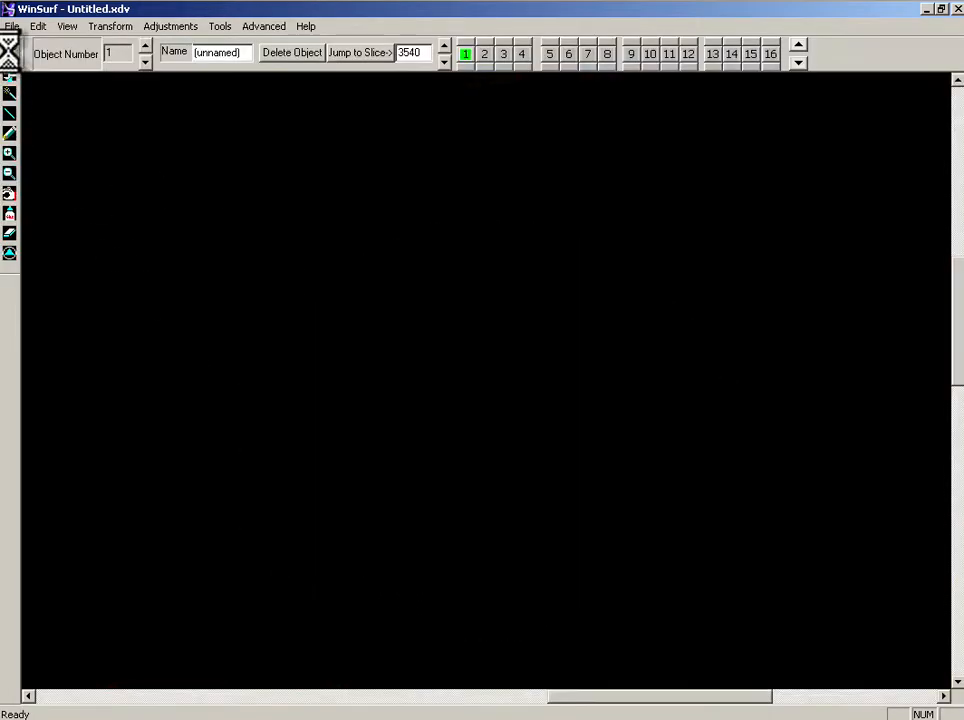
{"action": "left_click", "coordinate": [444, 46]}
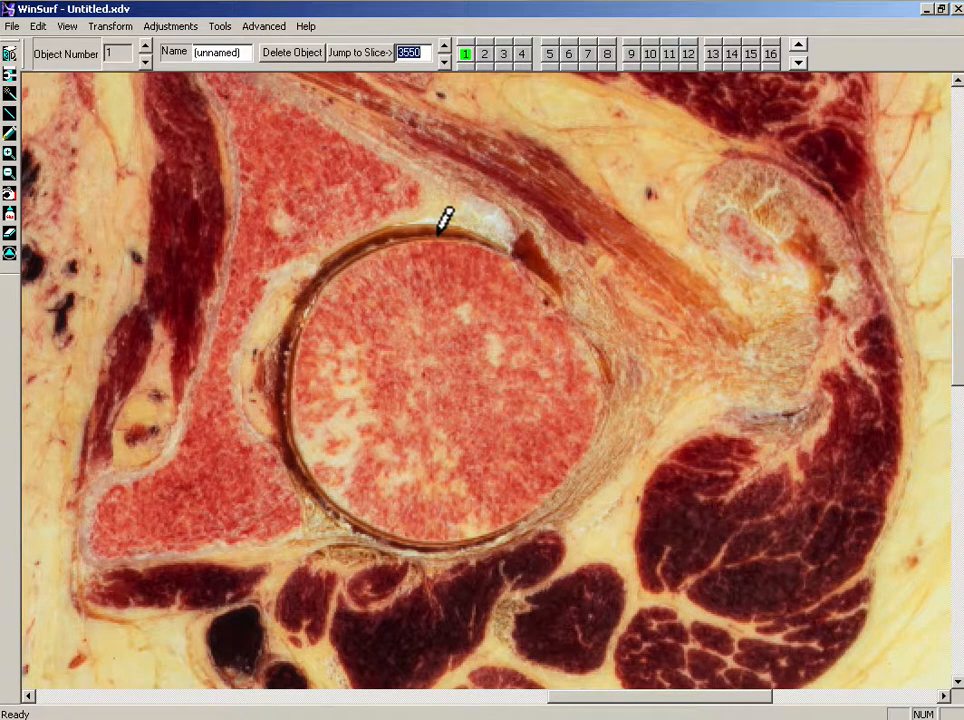
{"action": "mouse_move", "coordinate": [438, 234]}
{"action": "left_mouse_down"}
{"action": "mouse_move", "coordinate": [504, 252]}
{"action": "mouse_move", "coordinate": [547, 282]}
{"action": "mouse_move", "coordinate": [579, 334]}
{"action": "mouse_move", "coordinate": [592, 394]}
{"action": "mouse_move", "coordinate": [532, 491]}
{"action": "mouse_move", "coordinate": [490, 522]}
{"action": "mouse_move", "coordinate": [424, 534]}
{"action": "mouse_move", "coordinate": [359, 525]}
{"action": "mouse_move", "coordinate": [316, 480]}
{"action": "mouse_move", "coordinate": [291, 432]}
{"action": "mouse_move", "coordinate": [282, 356]}
{"action": "left_mouse_up"}
{"action": "mouse_move", "coordinate": [307, 310]}
{"action": "left_mouse_down"}
{"action": "mouse_move", "coordinate": [366, 252]}
{"action": "mouse_move", "coordinate": [409, 228]}
{"action": "left_mouse_up"}
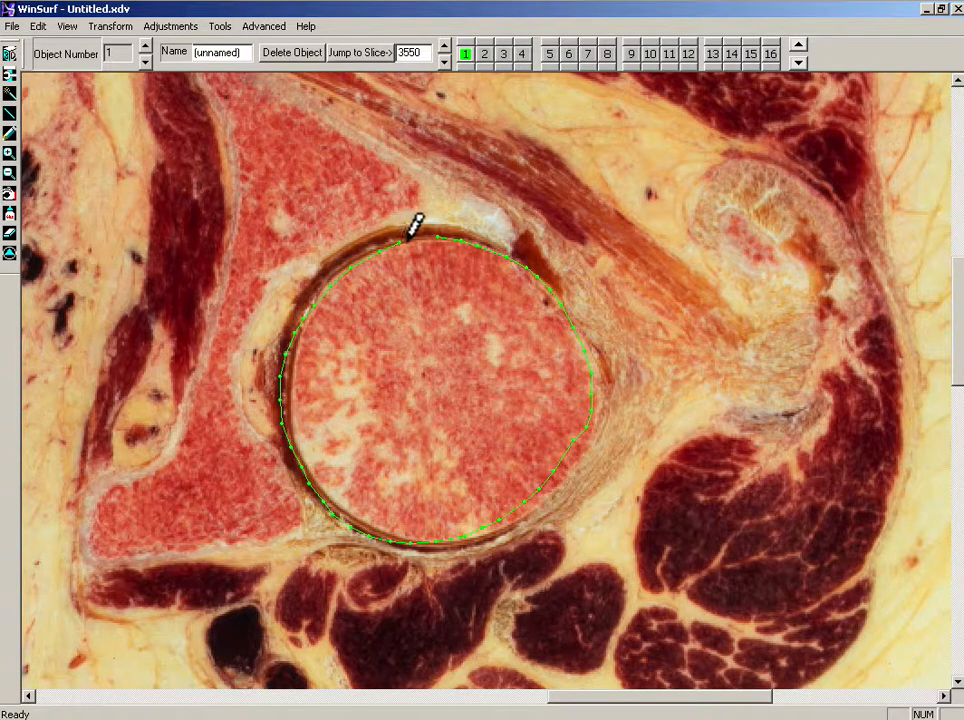
Step: Drag one point of the femoral head contour on slice 3550 to refine its fit to the bone edge
{"action": "left_click", "coordinate": [10, 194]}
{"action": "left_click_drag", "start_coordinate": [590, 431], "coordinate": [578, 454]}
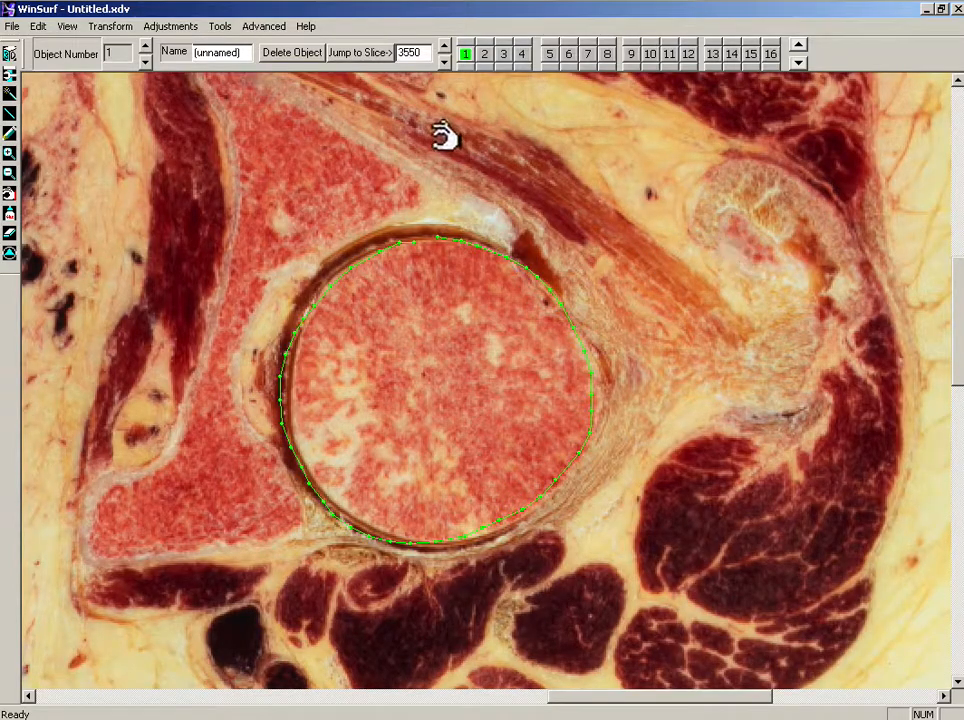
Step: Switch to object 2 and trace the greater trochanter outline on slice 3550 with the smooth line tool
{"action": "left_click", "coordinate": [484, 53]}
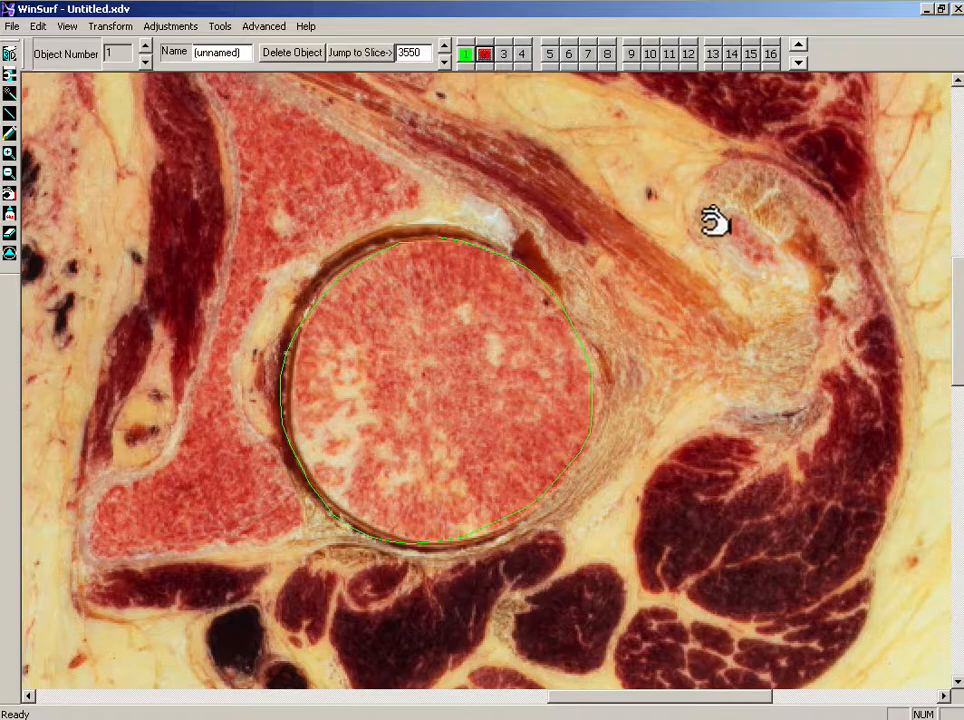
{"action": "left_click", "coordinate": [10, 130]}
{"action": "mouse_move", "coordinate": [743, 213]}
{"action": "left_mouse_down"}
{"action": "mouse_move", "coordinate": [803, 254]}
{"action": "mouse_move", "coordinate": [786, 282]}
{"action": "mouse_move", "coordinate": [740, 271]}
{"action": "mouse_move", "coordinate": [715, 244]}
{"action": "left_mouse_up"}
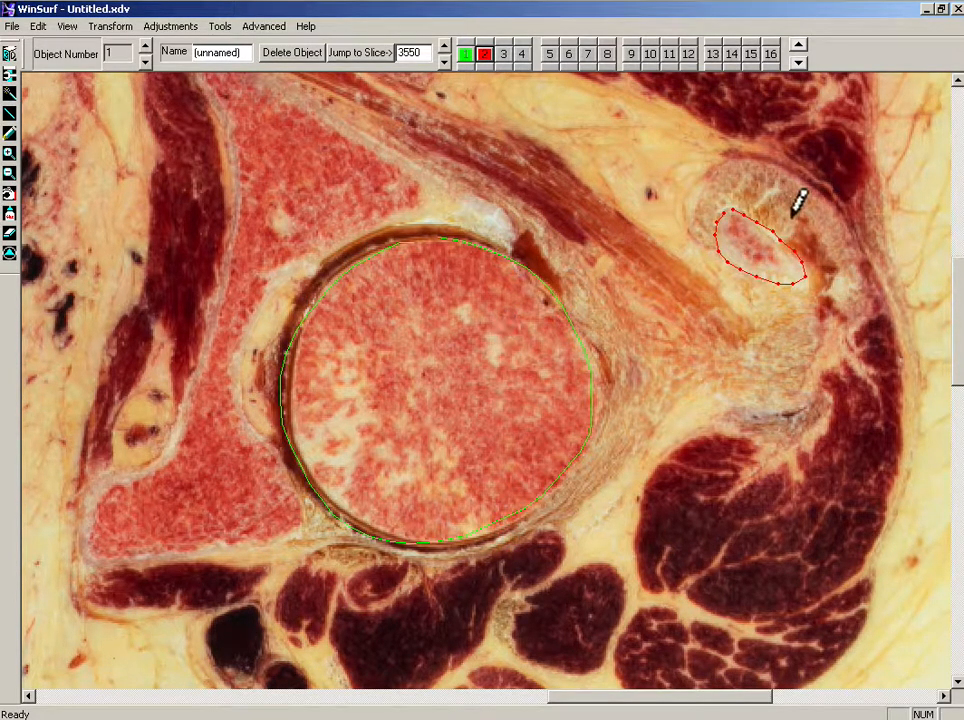
Step: Move to slice 3570 and trace the trochanter as object 2 and the femoral head as object 1
{"action": "left_click", "coordinate": [489, 52]}
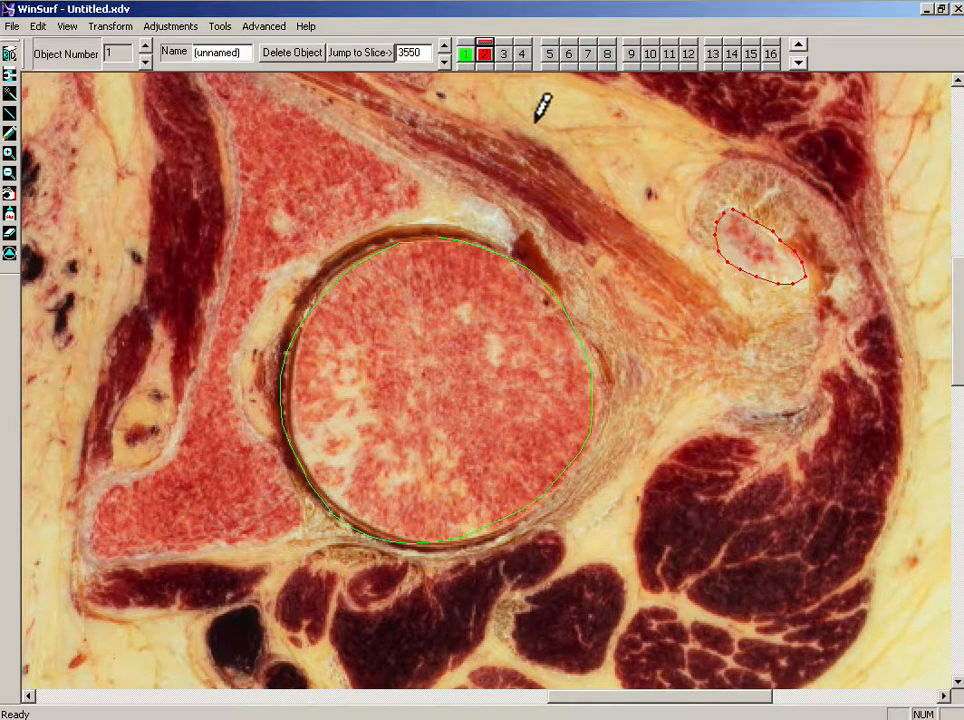
{"action": "left_click", "coordinate": [444, 46]}
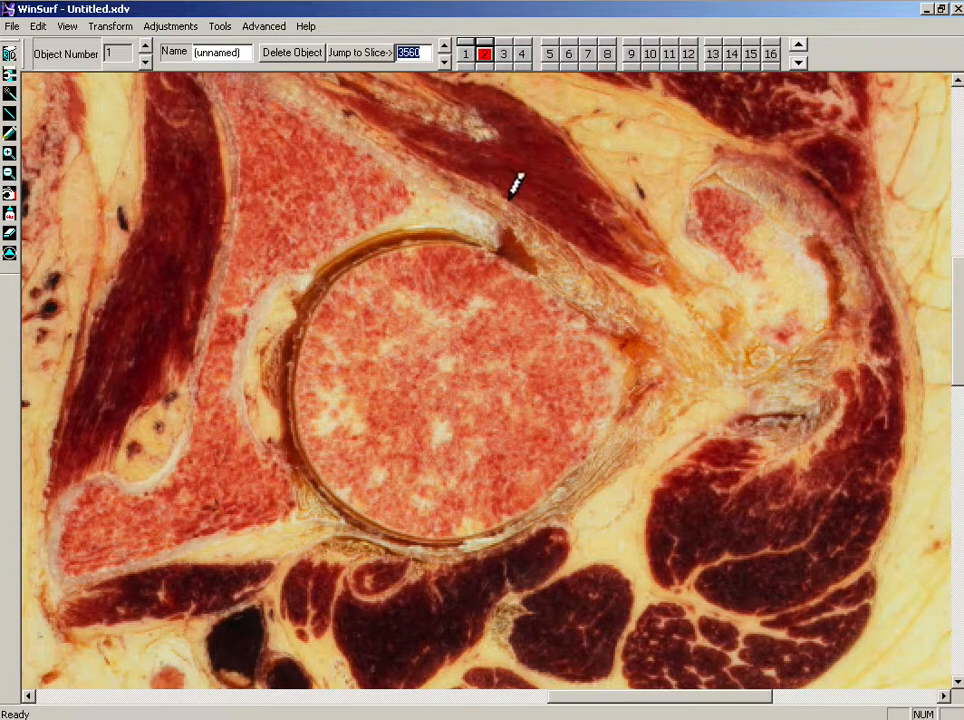
{"action": "left_click", "coordinate": [444, 46]}
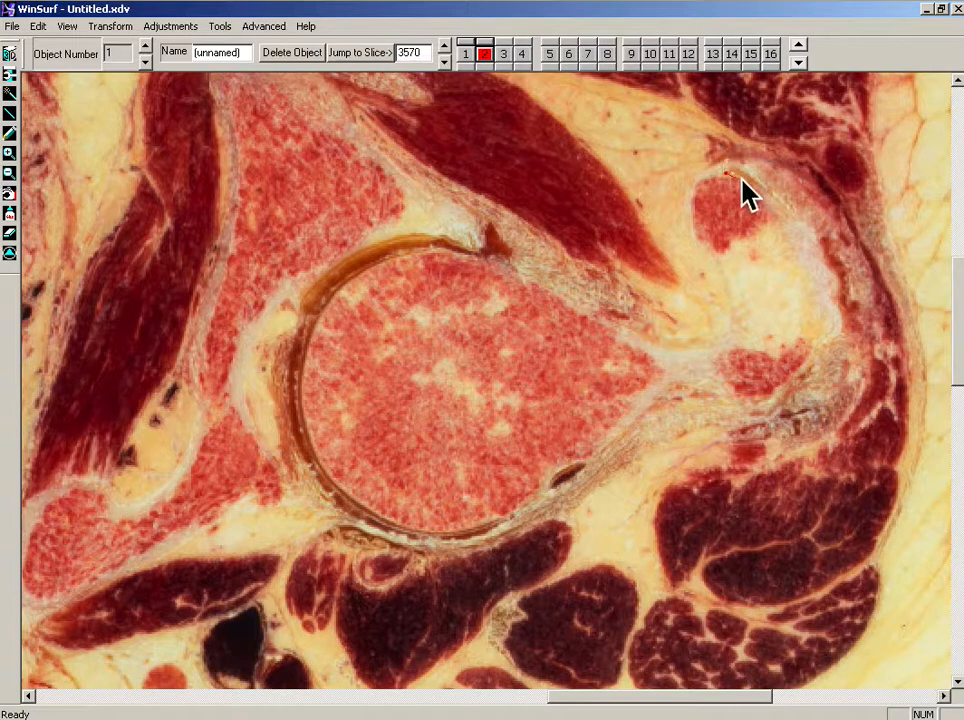
{"action": "mouse_move", "coordinate": [732, 166]}
{"action": "left_mouse_down"}
{"action": "mouse_move", "coordinate": [750, 188]}
{"action": "mouse_move", "coordinate": [770, 191]}
{"action": "mouse_move", "coordinate": [781, 224]}
{"action": "mouse_move", "coordinate": [725, 253]}
{"action": "mouse_move", "coordinate": [693, 214]}
{"action": "mouse_move", "coordinate": [721, 168]}
{"action": "left_mouse_up"}
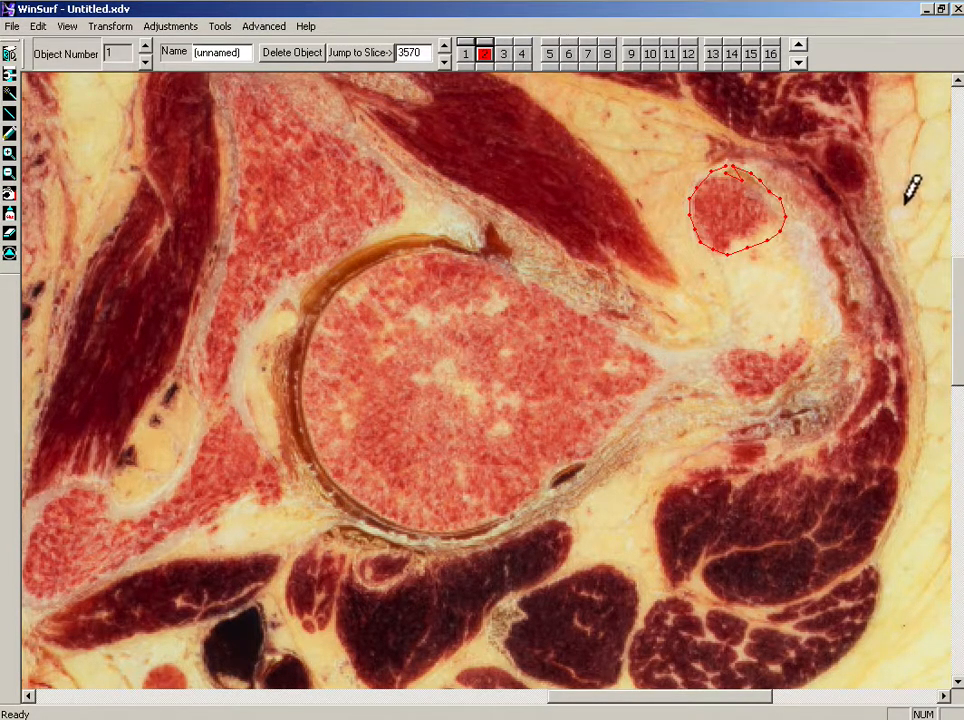
{"action": "left_click", "coordinate": [465, 53]}
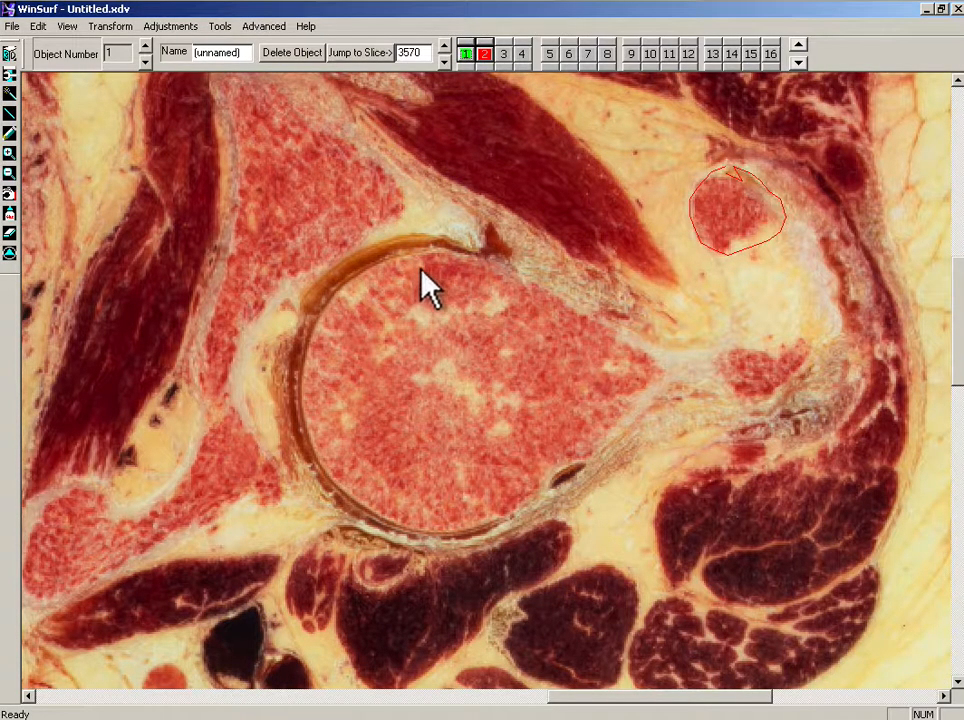
{"action": "mouse_move", "coordinate": [436, 250]}
{"action": "left_mouse_down"}
{"action": "mouse_move", "coordinate": [507, 258]}
{"action": "mouse_move", "coordinate": [597, 297]}
{"action": "mouse_move", "coordinate": [650, 327]}
{"action": "mouse_move", "coordinate": [656, 360]}
{"action": "mouse_move", "coordinate": [611, 437]}
{"action": "mouse_move", "coordinate": [545, 486]}
{"action": "mouse_move", "coordinate": [448, 531]}
{"action": "mouse_move", "coordinate": [381, 523]}
{"action": "mouse_move", "coordinate": [310, 437]}
{"action": "mouse_move", "coordinate": [303, 357]}
{"action": "mouse_move", "coordinate": [329, 299]}
{"action": "mouse_move", "coordinate": [396, 254]}
{"action": "mouse_move", "coordinate": [416, 252]}
{"action": "left_mouse_up"}
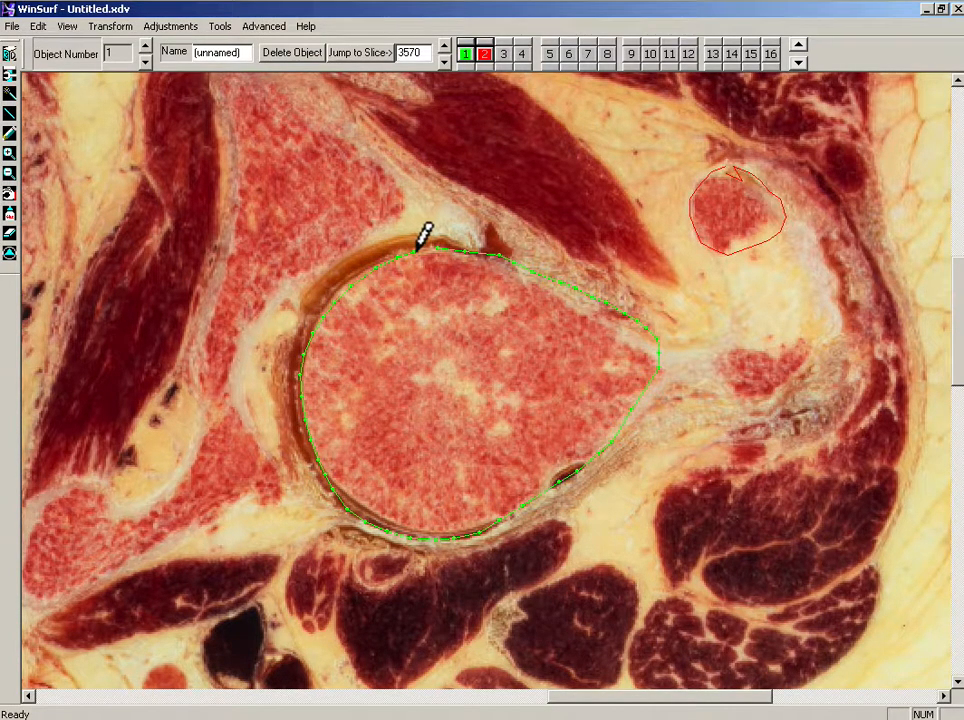
Step: Advance to slice 3580 and trace one contour enclosing the femoral head, neck and trochanter
{"action": "left_click", "coordinate": [444, 46]}
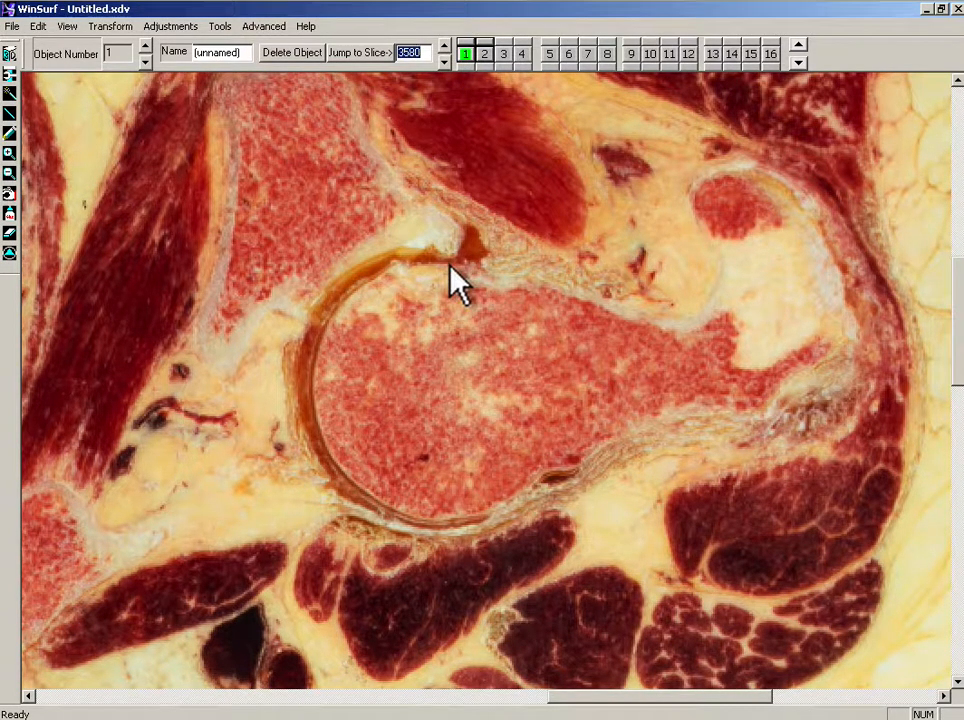
{"action": "mouse_move", "coordinate": [455, 262]}
{"action": "left_mouse_down"}
{"action": "mouse_move", "coordinate": [501, 258]}
{"action": "mouse_move", "coordinate": [578, 278]}
{"action": "mouse_move", "coordinate": [678, 320]}
{"action": "mouse_move", "coordinate": [706, 240]}
{"action": "mouse_move", "coordinate": [697, 205]}
{"action": "mouse_move", "coordinate": [722, 178]}
{"action": "mouse_move", "coordinate": [764, 177]}
{"action": "mouse_move", "coordinate": [798, 204]}
{"action": "mouse_move", "coordinate": [850, 310]}
{"action": "mouse_move", "coordinate": [788, 370]}
{"action": "mouse_move", "coordinate": [717, 409]}
{"action": "mouse_move", "coordinate": [603, 450]}
{"action": "mouse_move", "coordinate": [502, 508]}
{"action": "mouse_move", "coordinate": [415, 512]}
{"action": "mouse_move", "coordinate": [344, 465]}
{"action": "mouse_move", "coordinate": [323, 408]}
{"action": "mouse_move", "coordinate": [323, 344]}
{"action": "mouse_move", "coordinate": [381, 275]}
{"action": "mouse_move", "coordinate": [455, 262]}
{"action": "left_mouse_up"}
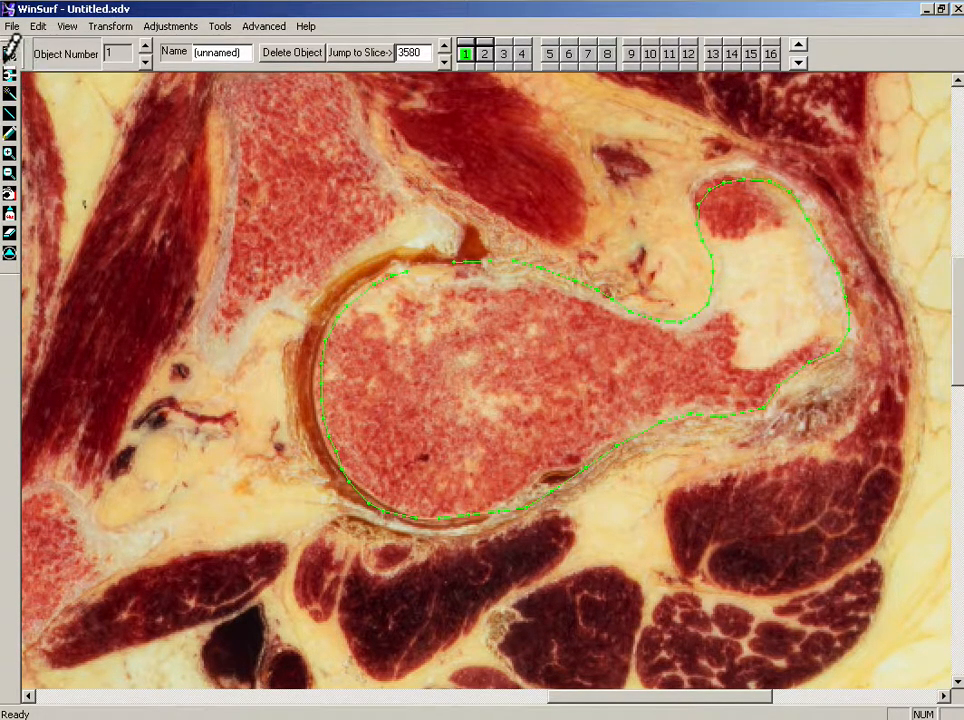
Step: Switch to the 3D view, rotate the reconstructed surface to inspect it, and return to the 2D view
{"action": "left_click", "coordinate": [14, 50]}
{"action": "left_click_drag", "start_coordinate": [643, 390], "coordinate": [624, 334]}
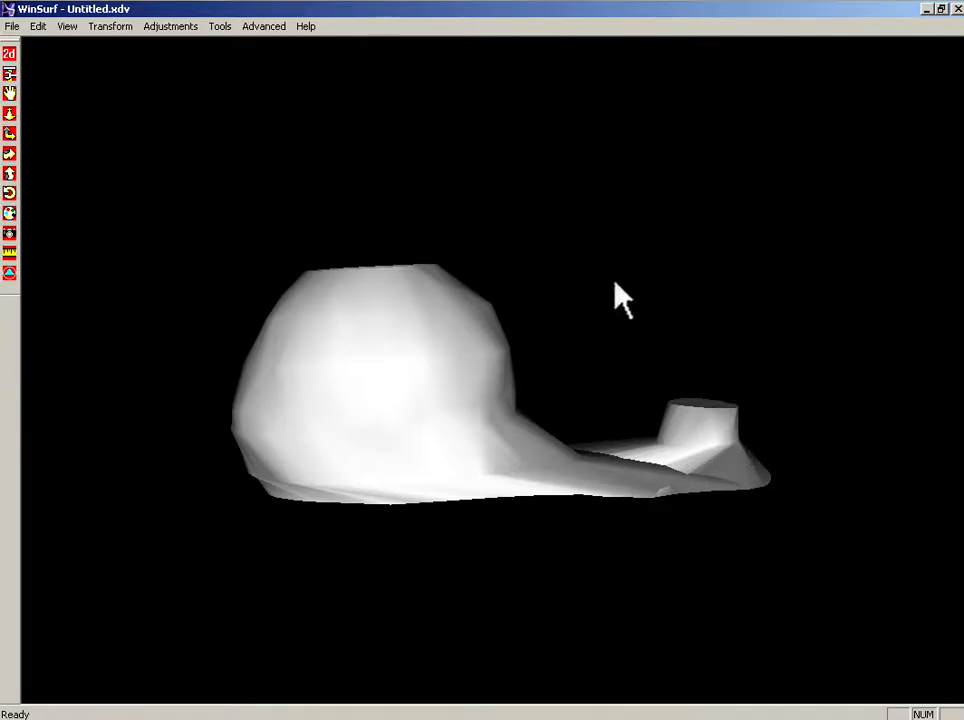
{"action": "left_click_drag", "start_coordinate": [665, 460], "coordinate": [624, 547]}
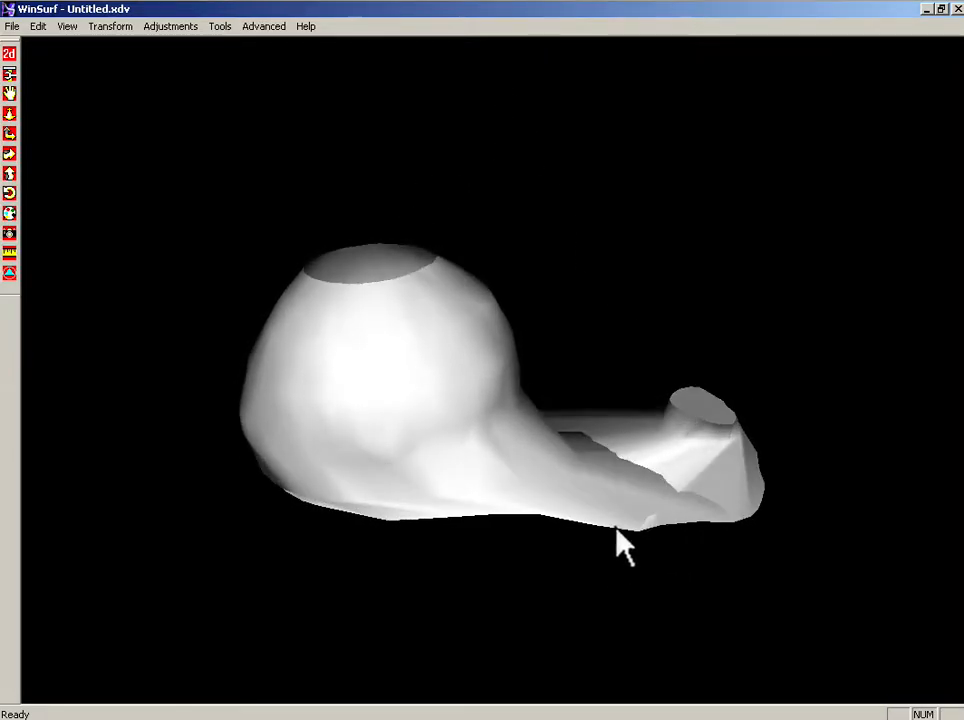
{"action": "left_click_drag", "start_coordinate": [386, 380], "coordinate": [193, 230]}
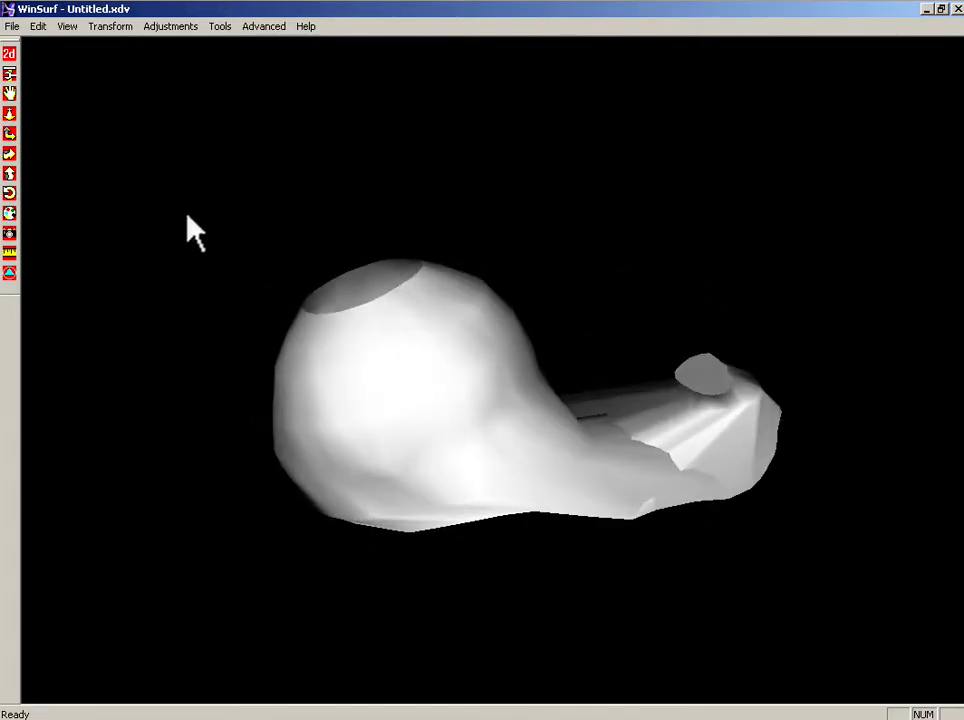
{"action": "left_click", "coordinate": [9, 53]}
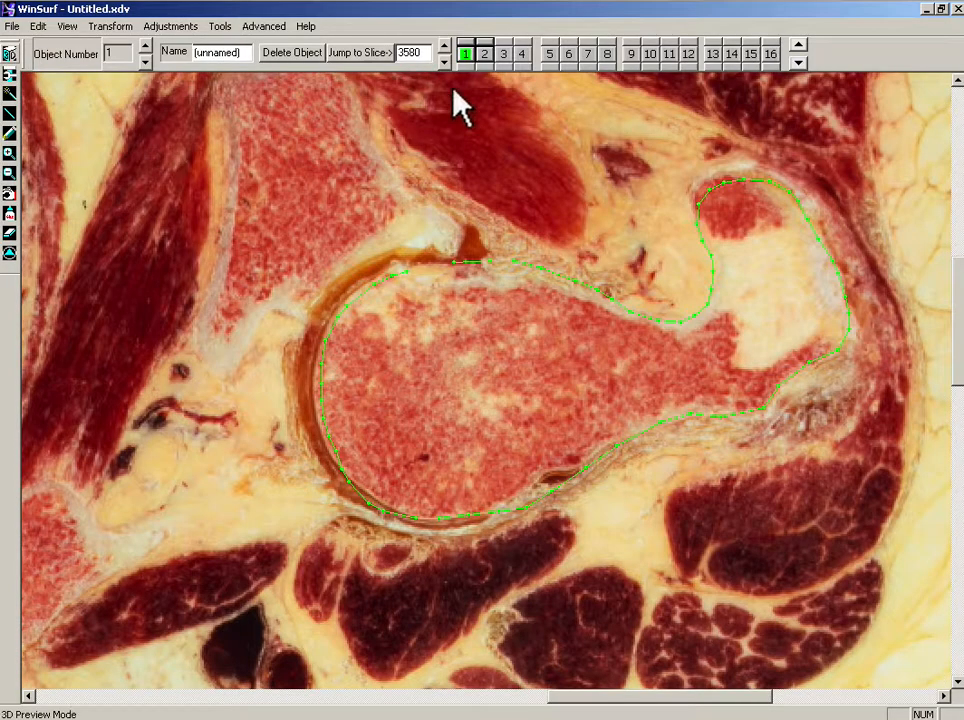
Step: Step back to slice 3470 and trace a small cap contour at the femoral head's apex for object 1
{"action": "left_click", "coordinate": [444, 59]}
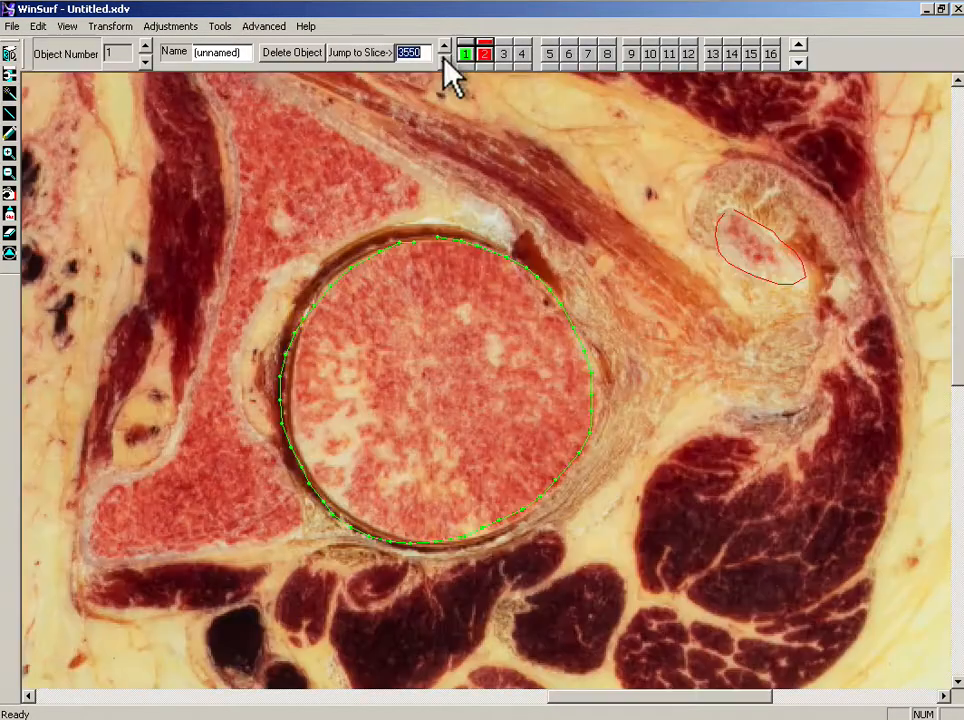
{"action": "left_click", "coordinate": [444, 59]}
{"action": "left_click", "coordinate": [444, 59]}
{"action": "left_click", "coordinate": [444, 59]}
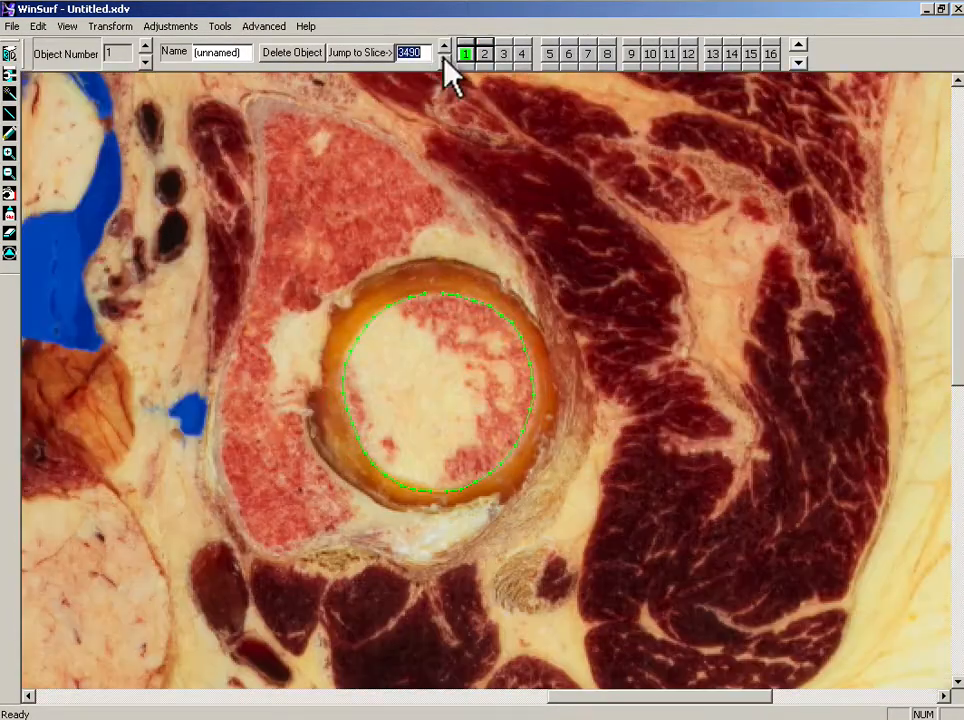
{"action": "left_click", "coordinate": [444, 59]}
{"action": "left_click", "coordinate": [444, 59]}
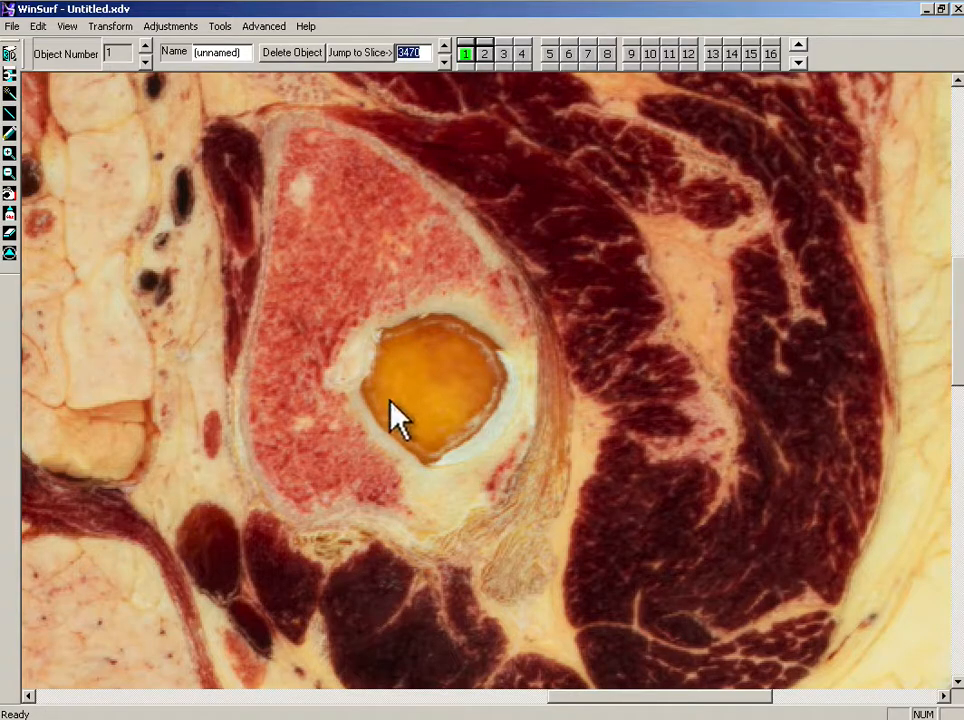
{"action": "left_click", "coordinate": [10, 132]}
{"action": "left_click", "coordinate": [468, 54]}
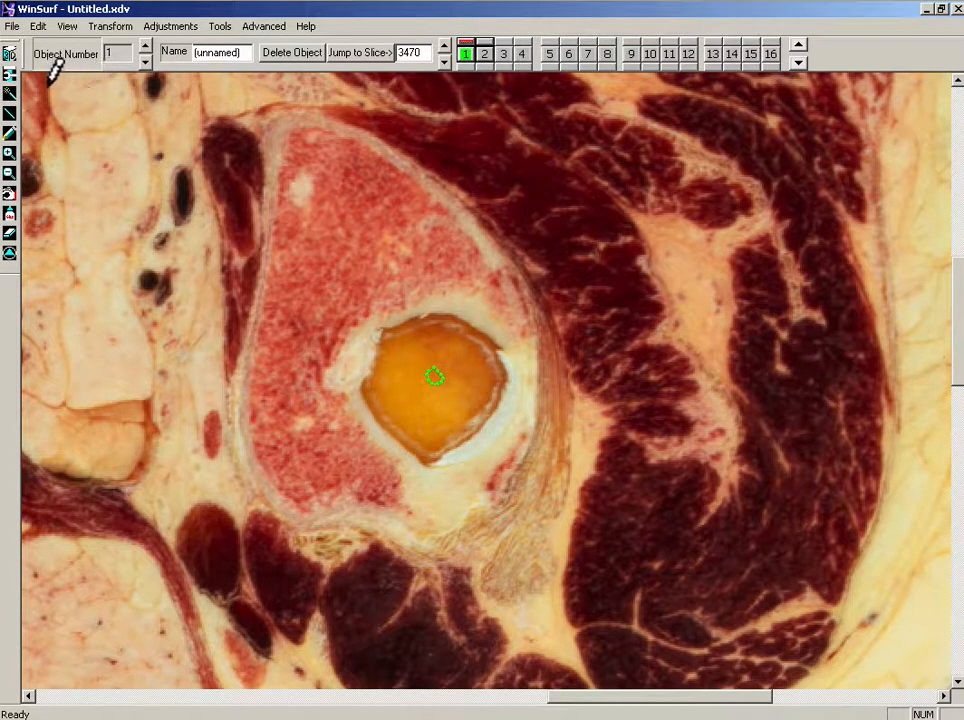
Step: Open the 3D view, rotate the surface to check the capped top, and return to 2D
{"action": "left_click", "coordinate": [9, 54]}
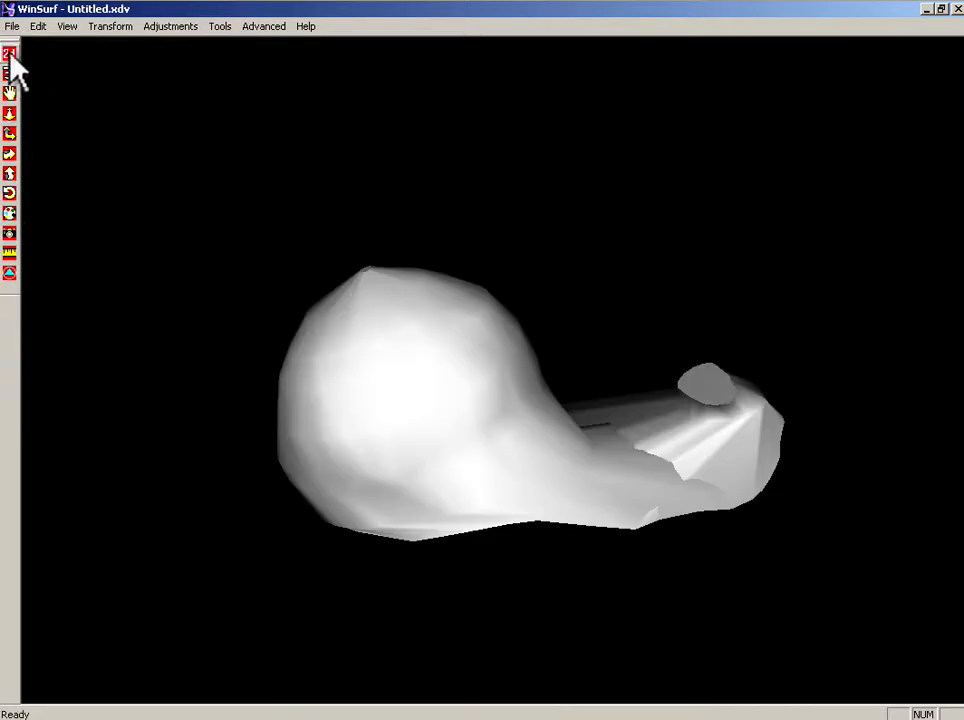
{"action": "left_click_drag", "start_coordinate": [432, 300], "coordinate": [301, 301]}
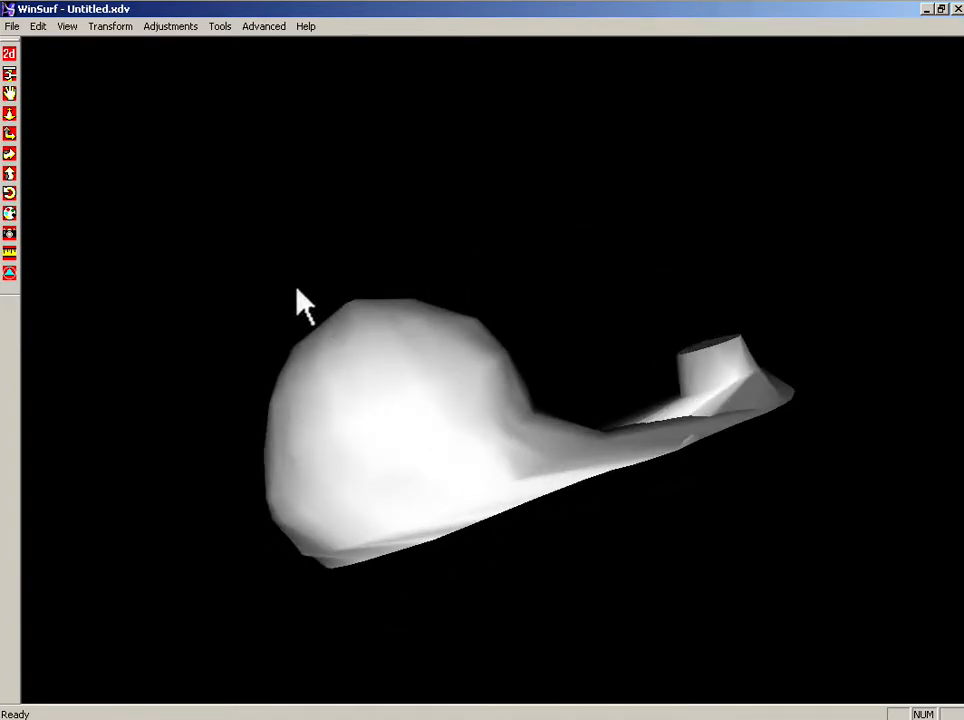
{"action": "left_click", "coordinate": [10, 52]}
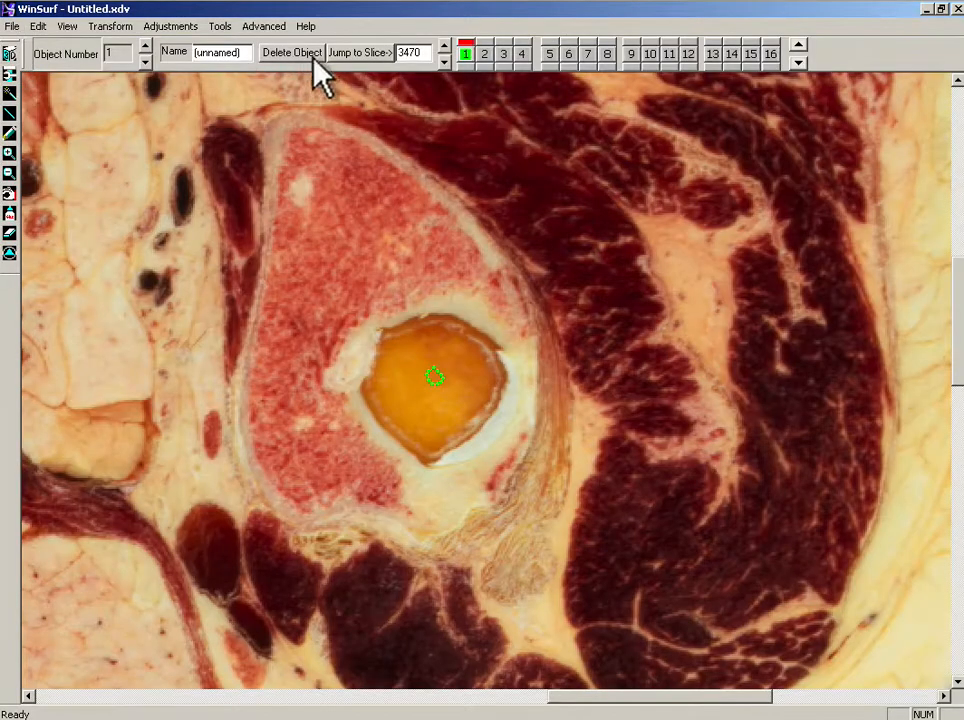
Step: Step forward to slice 3600 and trace the proximal femur contour around head, neck and trochanter
{"action": "left_click", "coordinate": [445, 47]}
{"action": "left_click", "coordinate": [445, 47]}
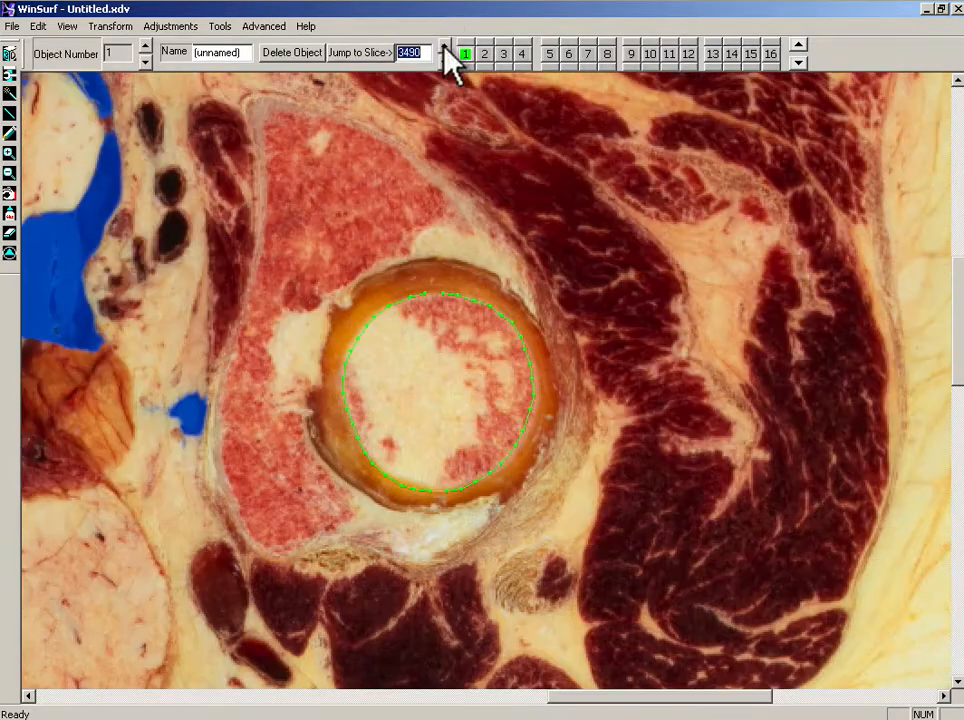
{"action": "left_click", "coordinate": [445, 47]}
{"action": "left_click", "coordinate": [445, 47]}
{"action": "left_click", "coordinate": [445, 47]}
{"action": "left_click", "coordinate": [445, 47]}
{"action": "left_click", "coordinate": [445, 47]}
{"action": "left_click", "coordinate": [445, 47]}
{"action": "left_click", "coordinate": [445, 47]}
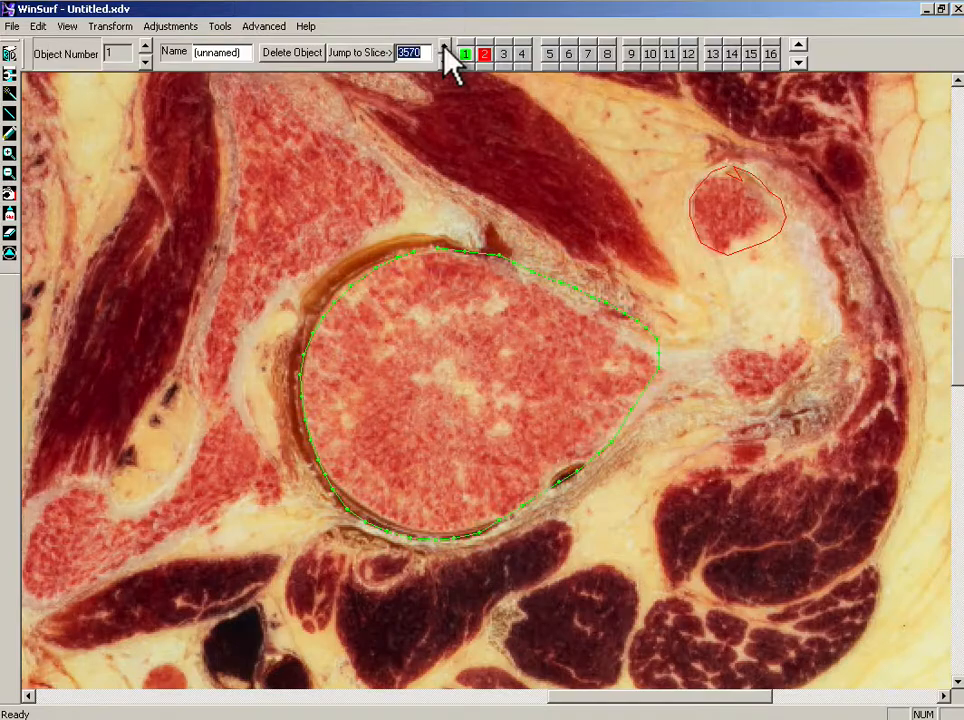
{"action": "left_click", "coordinate": [445, 47]}
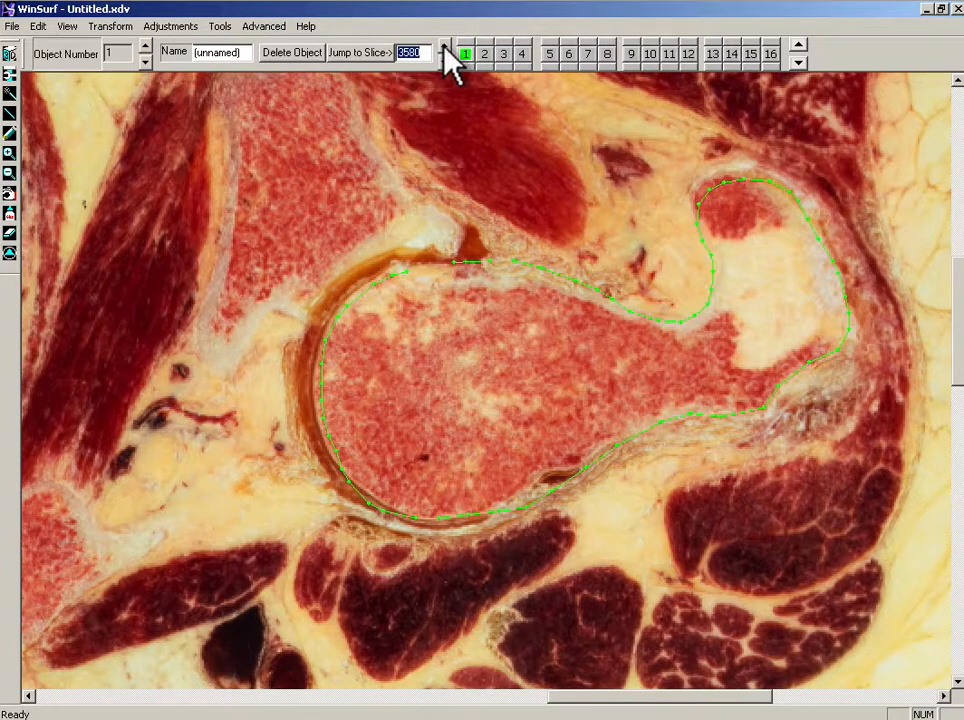
{"action": "left_click", "coordinate": [445, 47]}
{"action": "left_click", "coordinate": [445, 47]}
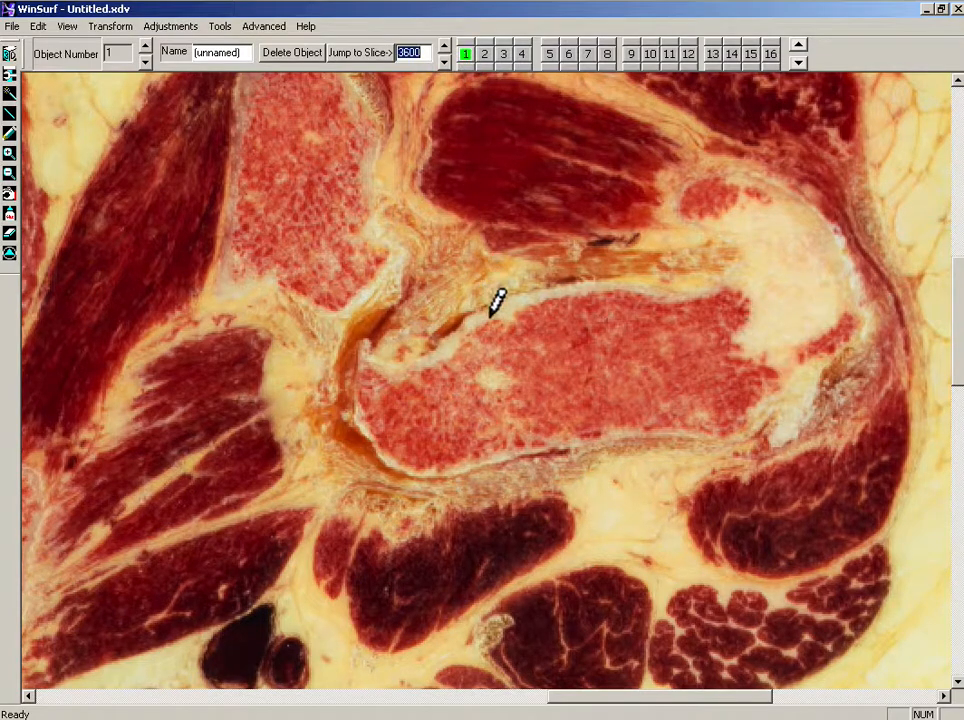
{"action": "mouse_move", "coordinate": [489, 300]}
{"action": "left_mouse_down"}
{"action": "mouse_move", "coordinate": [557, 281]}
{"action": "mouse_move", "coordinate": [700, 286]}
{"action": "mouse_move", "coordinate": [745, 262]}
{"action": "mouse_move", "coordinate": [690, 225]}
{"action": "mouse_move", "coordinate": [703, 184]}
{"action": "mouse_move", "coordinate": [760, 185]}
{"action": "mouse_move", "coordinate": [820, 217]}
{"action": "mouse_move", "coordinate": [846, 254]}
{"action": "mouse_move", "coordinate": [855, 304]}
{"action": "mouse_move", "coordinate": [836, 342]}
{"action": "mouse_move", "coordinate": [717, 430]}
{"action": "mouse_move", "coordinate": [607, 443]}
{"action": "mouse_move", "coordinate": [470, 483]}
{"action": "mouse_move", "coordinate": [387, 470]}
{"action": "mouse_move", "coordinate": [359, 430]}
{"action": "mouse_move", "coordinate": [353, 385]}
{"action": "left_mouse_up"}
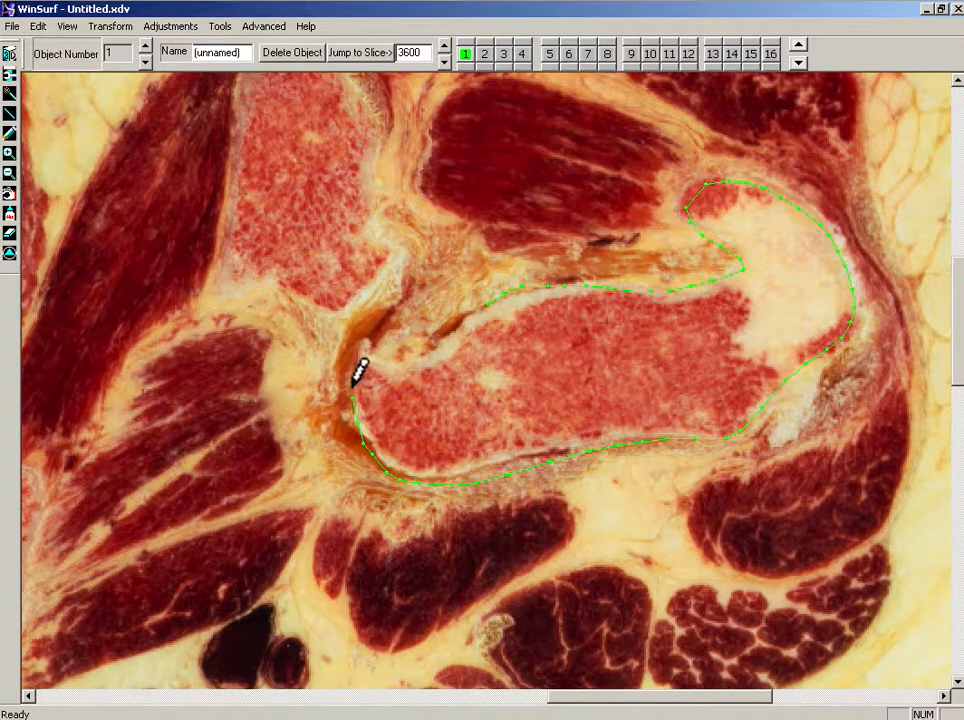
{"action": "mouse_move", "coordinate": [382, 338]}
{"action": "left_mouse_down"}
{"action": "mouse_move", "coordinate": [448, 323]}
{"action": "mouse_move", "coordinate": [480, 298]}
{"action": "left_mouse_up"}
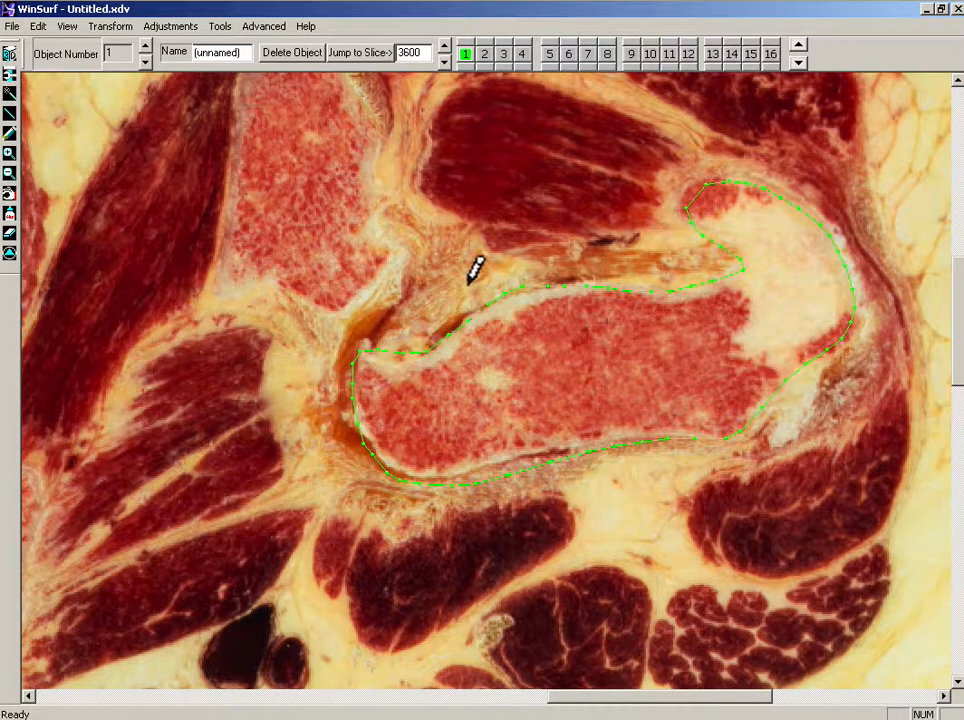
Step: Advance to slice 3620 and trace the proximal femur contour
{"action": "left_click", "coordinate": [445, 47]}
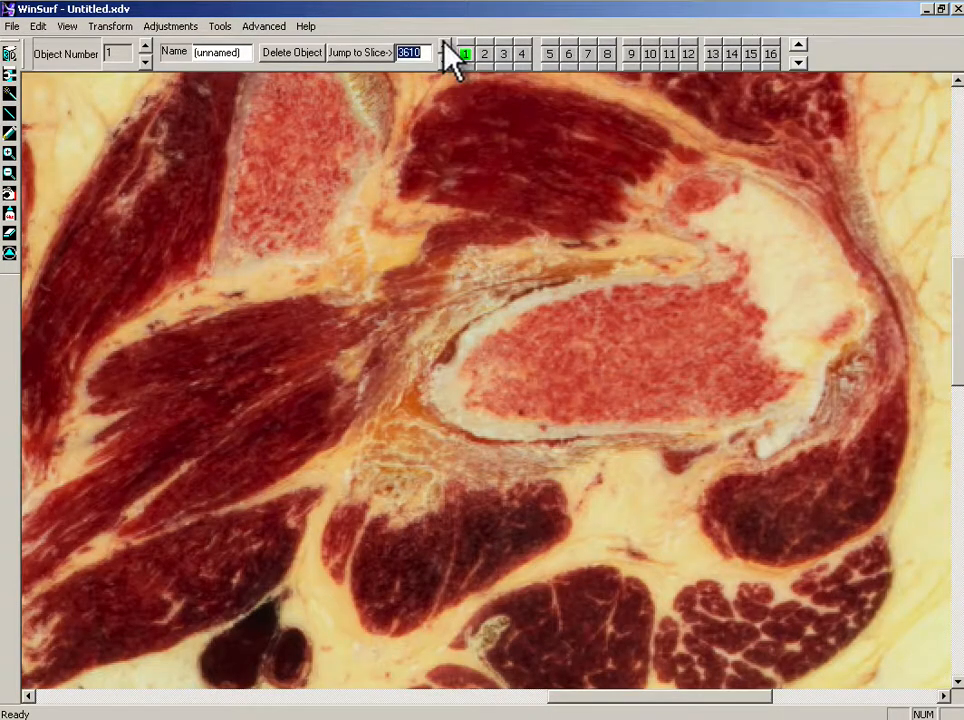
{"action": "left_click", "coordinate": [445, 46]}
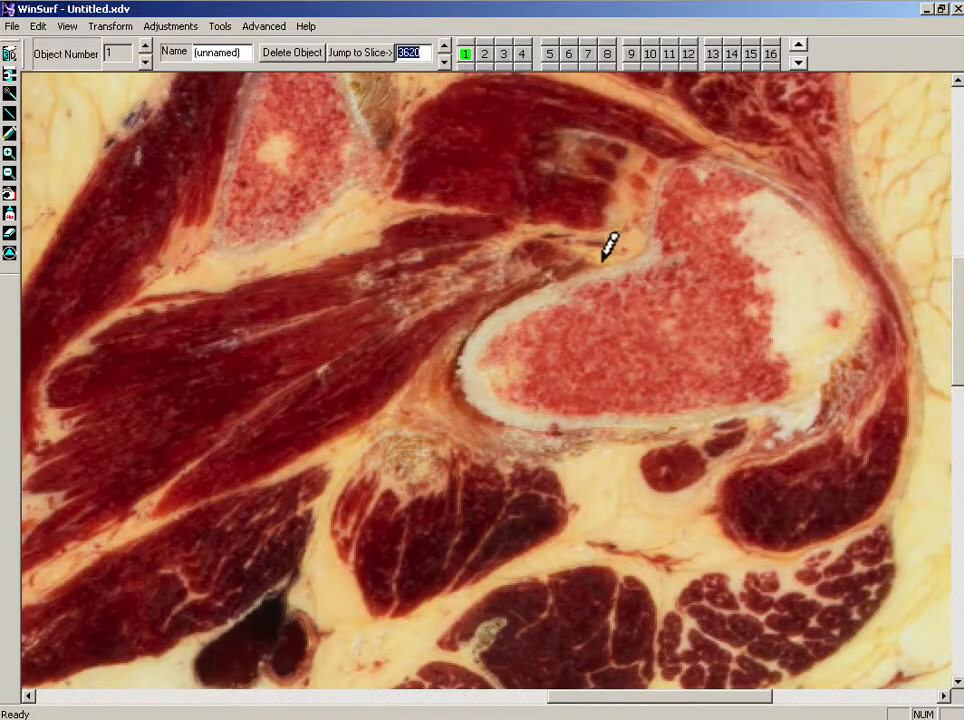
{"action": "mouse_move", "coordinate": [603, 260]}
{"action": "left_mouse_down"}
{"action": "mouse_move", "coordinate": [621, 257]}
{"action": "mouse_move", "coordinate": [661, 183]}
{"action": "mouse_move", "coordinate": [704, 168]}
{"action": "mouse_move", "coordinate": [770, 187]}
{"action": "mouse_move", "coordinate": [838, 226]}
{"action": "mouse_move", "coordinate": [863, 262]}
{"action": "mouse_move", "coordinate": [846, 336]}
{"action": "mouse_move", "coordinate": [805, 407]}
{"action": "mouse_move", "coordinate": [737, 400]}
{"action": "mouse_move", "coordinate": [572, 420]}
{"action": "mouse_move", "coordinate": [495, 405]}
{"action": "mouse_move", "coordinate": [495, 314]}
{"action": "mouse_move", "coordinate": [596, 278]}
{"action": "left_mouse_up"}
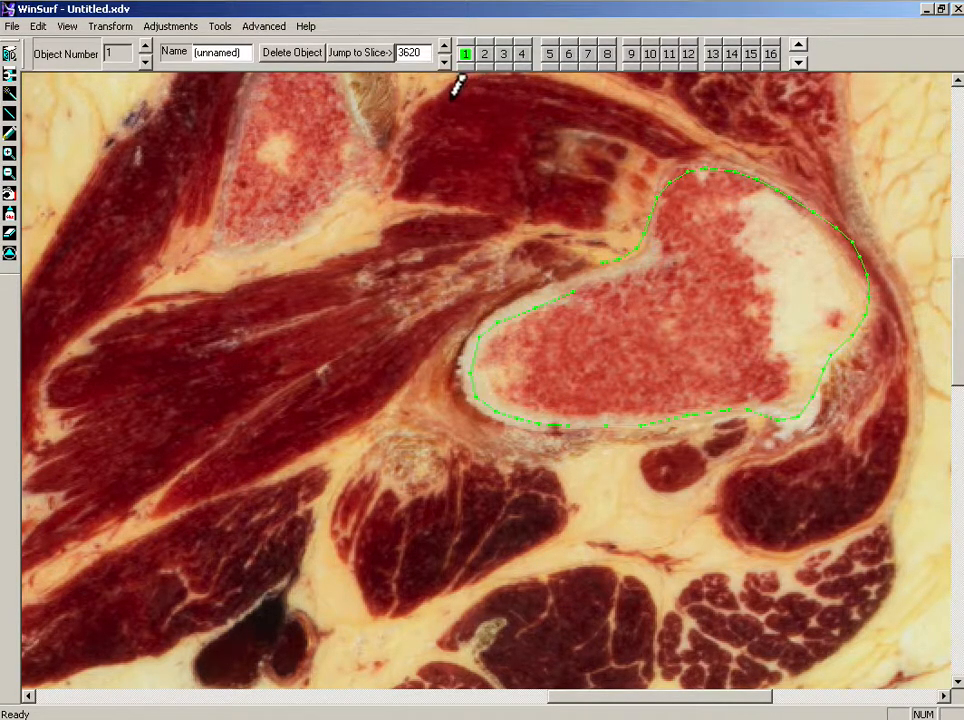
Step: Advance to slice 3640 and trace the proximal femur contour in several strokes
{"action": "left_click", "coordinate": [444, 46]}
{"action": "left_click", "coordinate": [444, 46]}
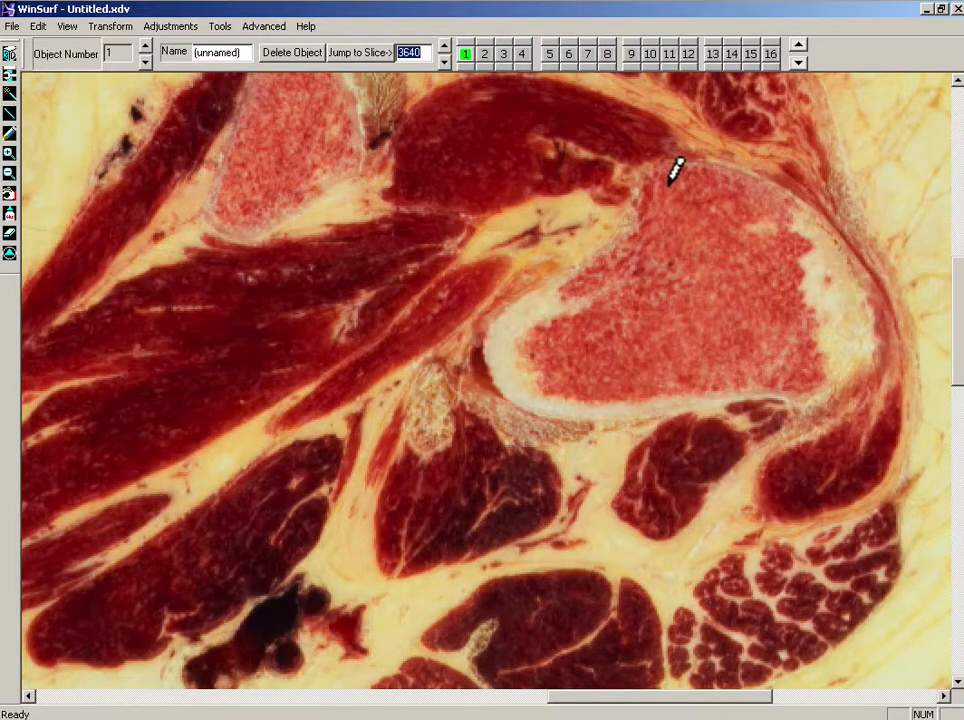
{"action": "left_click_drag", "start_coordinate": [588, 256], "coordinate": [617, 222]}
{"action": "mouse_move", "coordinate": [636, 180]}
{"action": "left_mouse_down"}
{"action": "mouse_move", "coordinate": [680, 164]}
{"action": "mouse_move", "coordinate": [738, 168]}
{"action": "mouse_move", "coordinate": [790, 187]}
{"action": "mouse_move", "coordinate": [854, 264]}
{"action": "mouse_move", "coordinate": [865, 337]}
{"action": "mouse_move", "coordinate": [839, 381]}
{"action": "mouse_move", "coordinate": [665, 406]}
{"action": "mouse_move", "coordinate": [519, 406]}
{"action": "mouse_move", "coordinate": [498, 393]}
{"action": "left_mouse_up"}
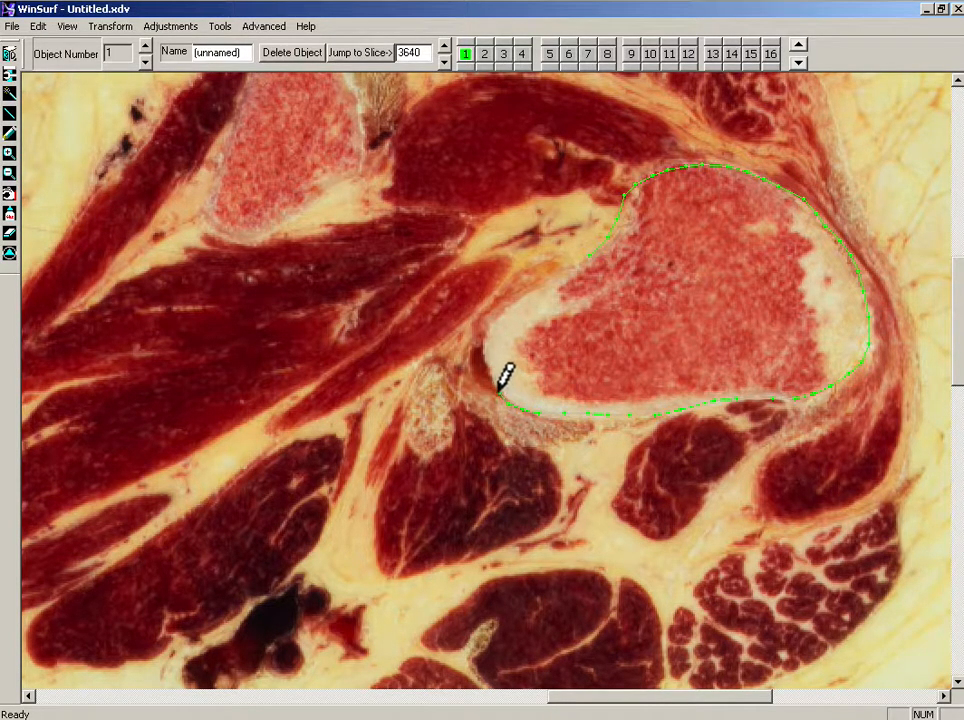
{"action": "left_click_drag", "start_coordinate": [553, 282], "coordinate": [574, 268]}
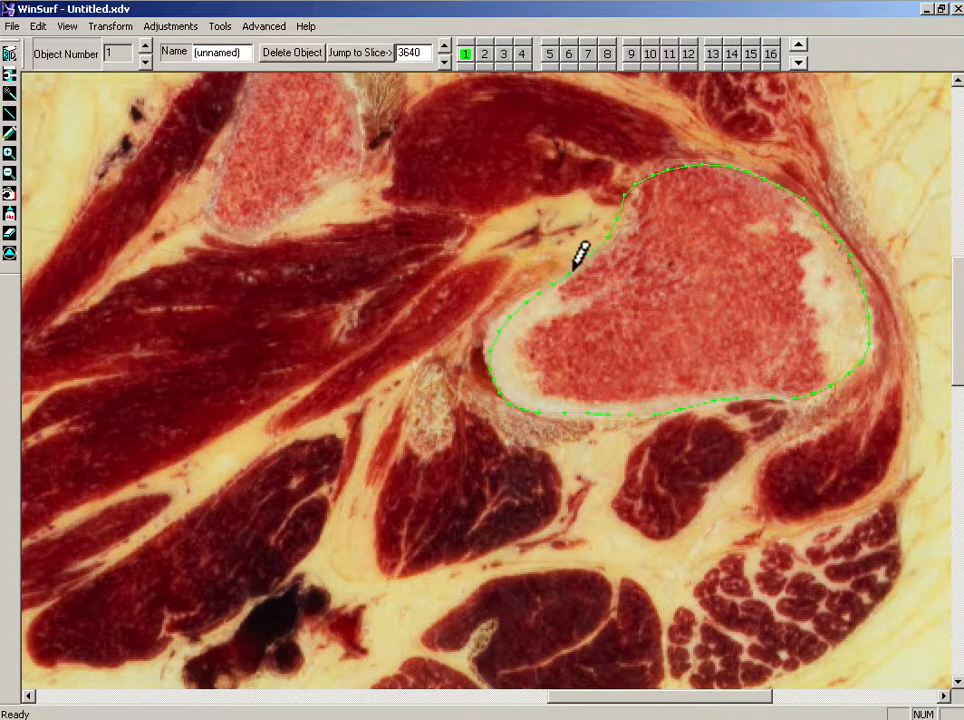
Step: Advance to slice 3660 and trace the proximal femur contour
{"action": "left_click", "coordinate": [444, 47]}
{"action": "left_click", "coordinate": [444, 47]}
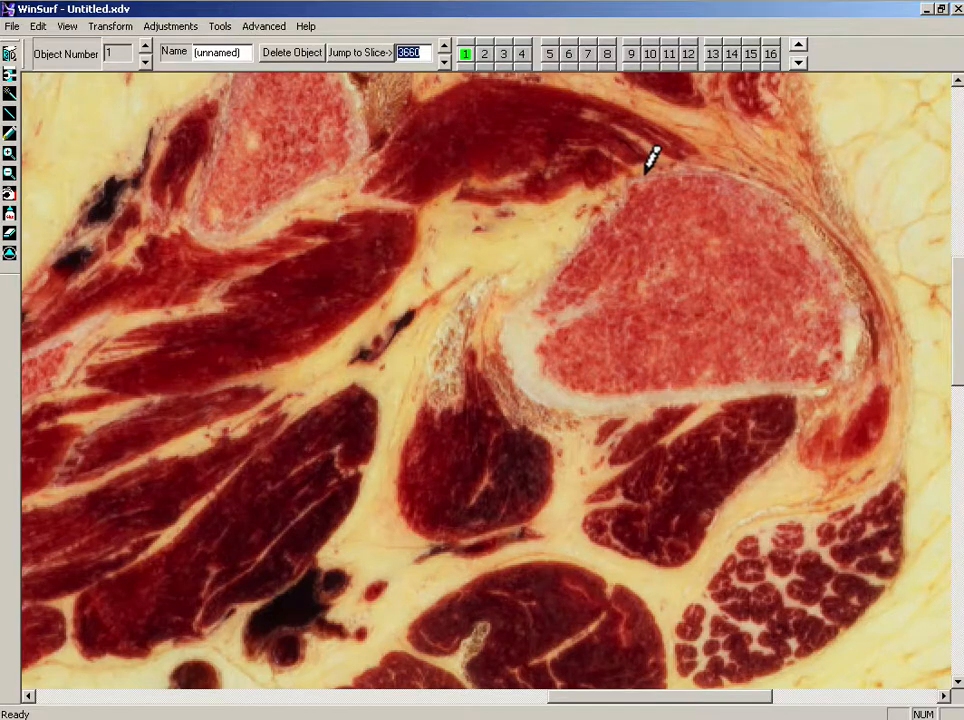
{"action": "mouse_move", "coordinate": [643, 176]}
{"action": "left_mouse_down"}
{"action": "mouse_move", "coordinate": [684, 168]}
{"action": "mouse_move", "coordinate": [764, 185]}
{"action": "mouse_move", "coordinate": [820, 224]}
{"action": "mouse_move", "coordinate": [851, 281]}
{"action": "mouse_move", "coordinate": [852, 342]}
{"action": "mouse_move", "coordinate": [816, 378]}
{"action": "mouse_move", "coordinate": [734, 395]}
{"action": "mouse_move", "coordinate": [635, 408]}
{"action": "mouse_move", "coordinate": [547, 400]}
{"action": "mouse_move", "coordinate": [523, 366]}
{"action": "mouse_move", "coordinate": [534, 295]}
{"action": "mouse_move", "coordinate": [572, 242]}
{"action": "left_mouse_up"}
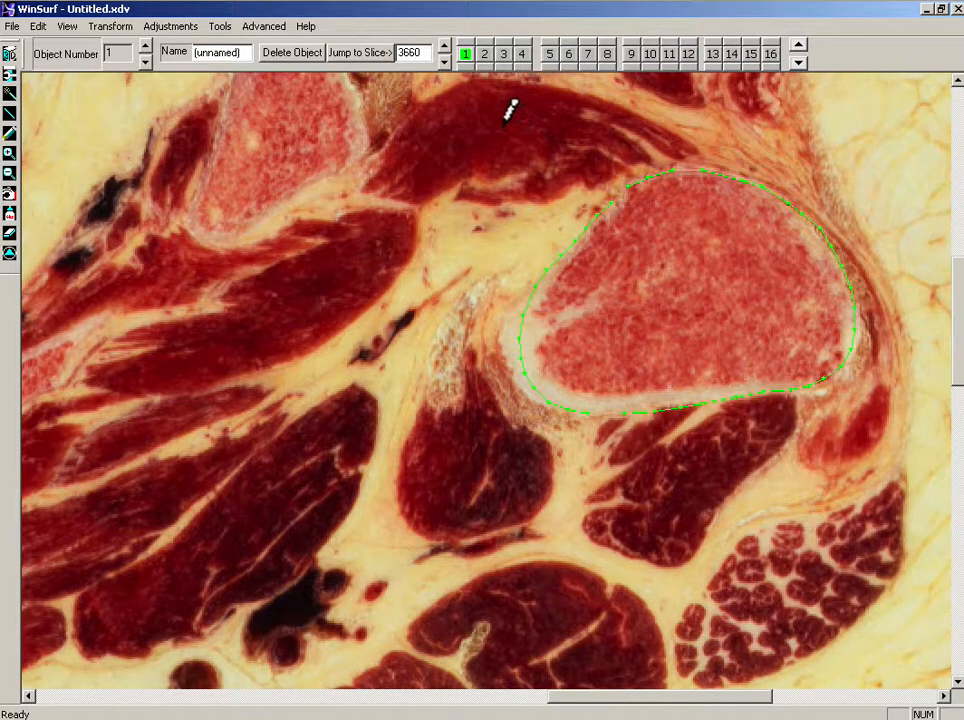
Step: Advance to slice 3680 and trace the proximal femur contour
{"action": "left_click", "coordinate": [444, 48]}
{"action": "left_click", "coordinate": [444, 48]}
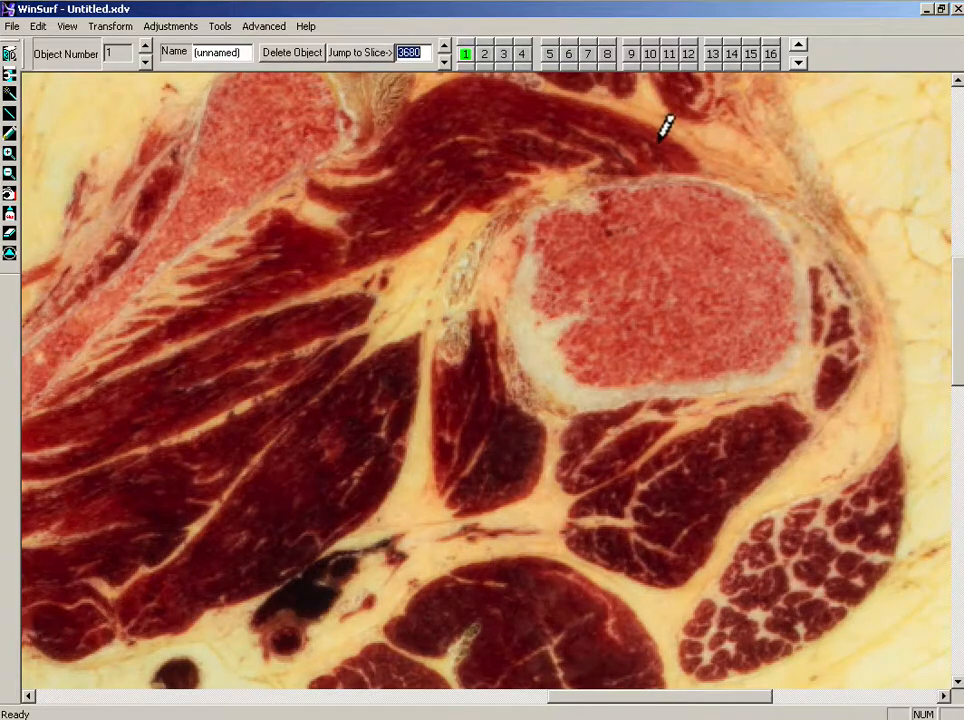
{"action": "mouse_move", "coordinate": [628, 176]}
{"action": "left_mouse_down"}
{"action": "mouse_move", "coordinate": [720, 172]}
{"action": "mouse_move", "coordinate": [779, 215]}
{"action": "mouse_move", "coordinate": [803, 306]}
{"action": "mouse_move", "coordinate": [791, 375]}
{"action": "mouse_move", "coordinate": [566, 400]}
{"action": "mouse_move", "coordinate": [519, 364]}
{"action": "mouse_move", "coordinate": [511, 296]}
{"action": "mouse_move", "coordinate": [536, 224]}
{"action": "mouse_move", "coordinate": [598, 190]}
{"action": "left_mouse_up"}
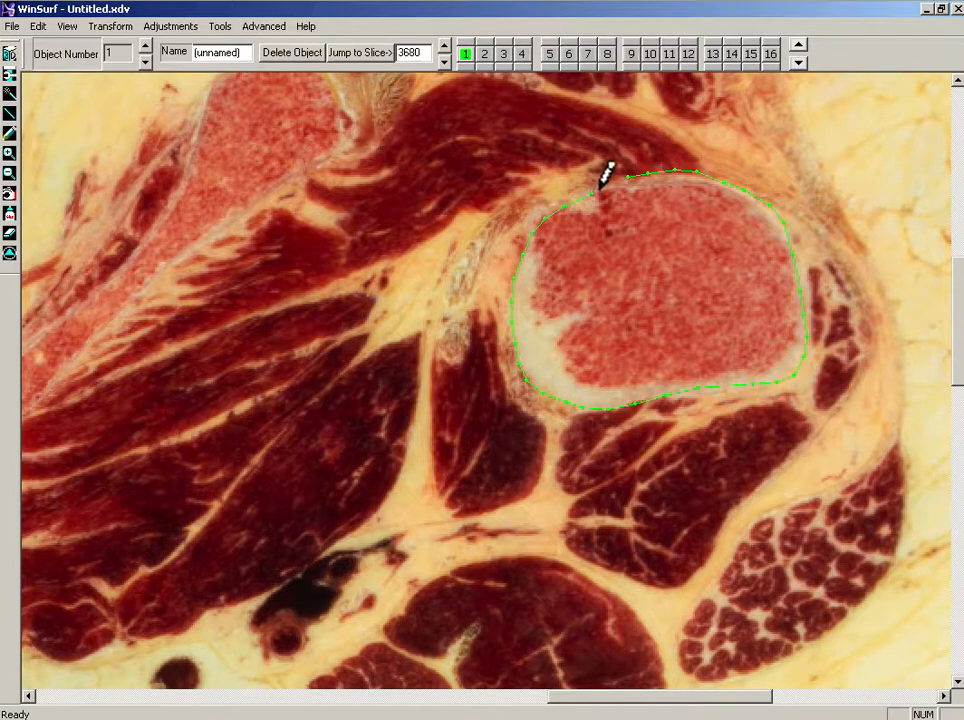
Step: Advance to slice 3700 and trace the proximal femur contour
{"action": "left_click", "coordinate": [443, 44]}
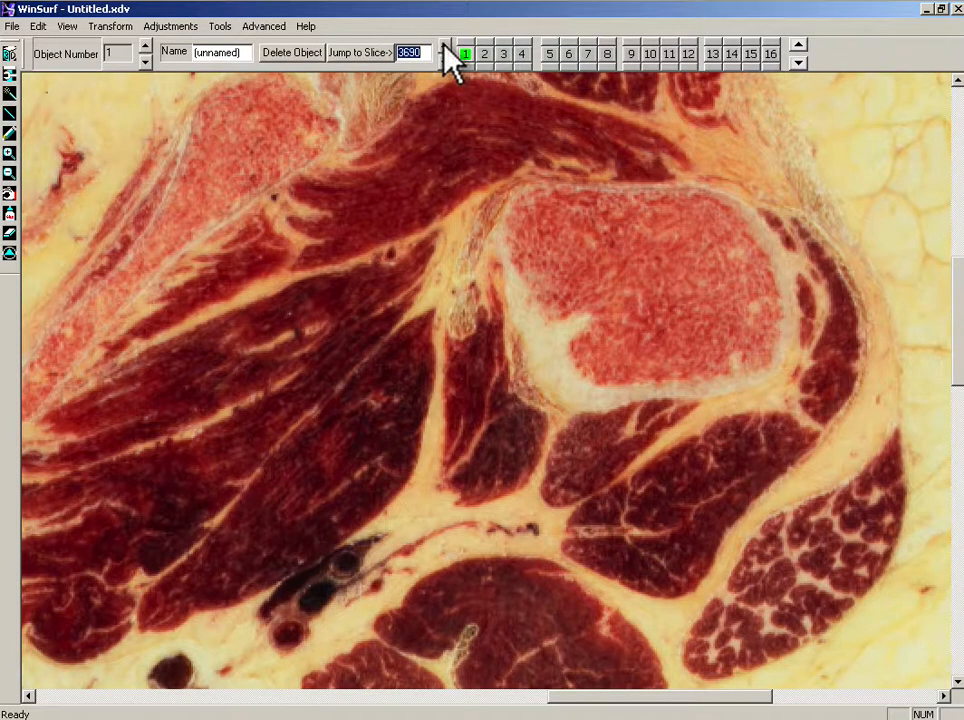
{"action": "left_click", "coordinate": [443, 44]}
{"action": "mouse_move", "coordinate": [589, 183]}
{"action": "left_mouse_down"}
{"action": "mouse_move", "coordinate": [688, 184]}
{"action": "mouse_move", "coordinate": [764, 230]}
{"action": "mouse_move", "coordinate": [775, 335]}
{"action": "mouse_move", "coordinate": [728, 376]}
{"action": "mouse_move", "coordinate": [639, 398]}
{"action": "mouse_move", "coordinate": [592, 400]}
{"action": "mouse_move", "coordinate": [553, 385]}
{"action": "mouse_move", "coordinate": [543, 340]}
{"action": "mouse_move", "coordinate": [503, 288]}
{"action": "mouse_move", "coordinate": [480, 208]}
{"action": "mouse_move", "coordinate": [537, 178]}
{"action": "left_mouse_up"}
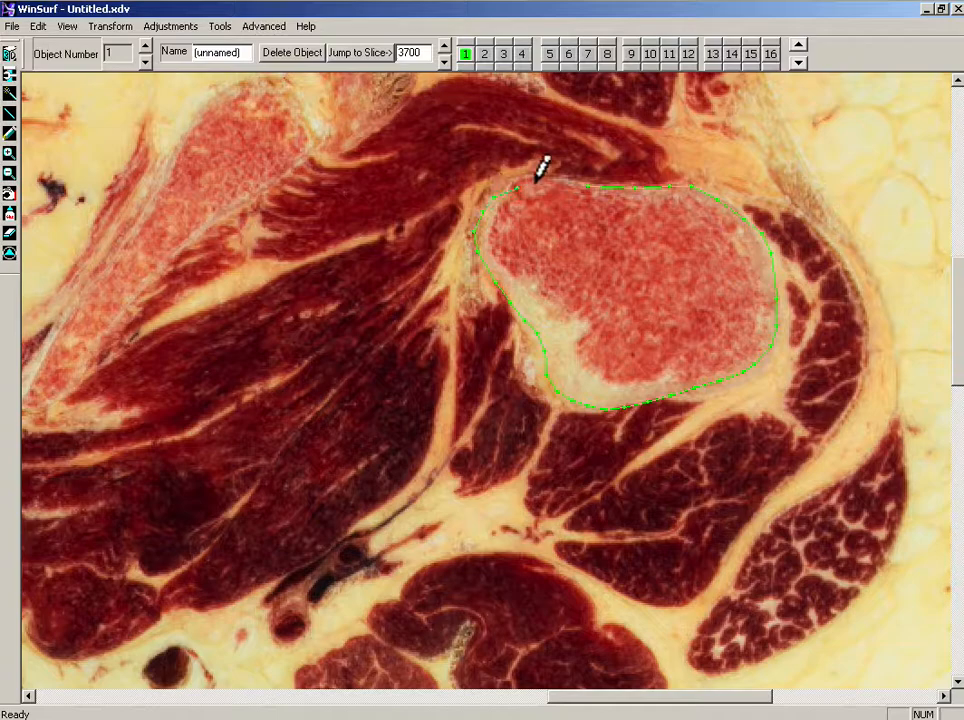
Step: Advance to slice 3720 and trace the proximal femur contour in two strokes
{"action": "left_click", "coordinate": [445, 47]}
{"action": "left_click", "coordinate": [445, 47]}
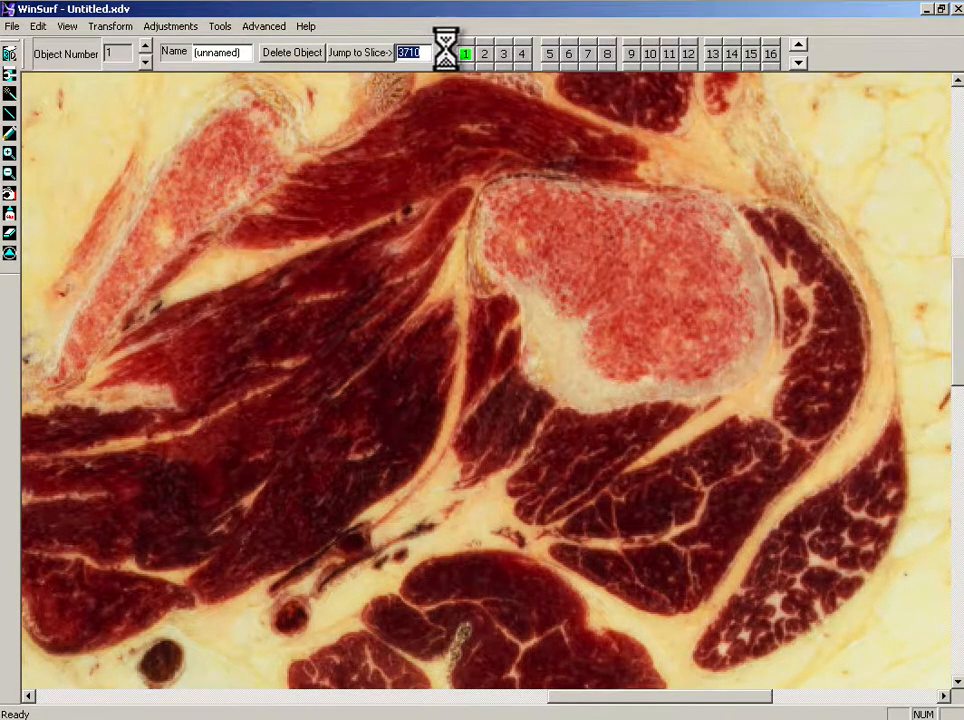
{"action": "mouse_move", "coordinate": [568, 183]}
{"action": "left_mouse_down"}
{"action": "mouse_move", "coordinate": [613, 181]}
{"action": "mouse_move", "coordinate": [736, 217]}
{"action": "mouse_move", "coordinate": [758, 285]}
{"action": "left_mouse_up"}
{"action": "mouse_move", "coordinate": [761, 338]}
{"action": "left_mouse_down"}
{"action": "mouse_move", "coordinate": [725, 383]}
{"action": "mouse_move", "coordinate": [658, 398]}
{"action": "mouse_move", "coordinate": [598, 409]}
{"action": "mouse_move", "coordinate": [548, 380]}
{"action": "mouse_move", "coordinate": [524, 304]}
{"action": "mouse_move", "coordinate": [484, 263]}
{"action": "mouse_move", "coordinate": [495, 204]}
{"action": "mouse_move", "coordinate": [546, 186]}
{"action": "left_mouse_up"}
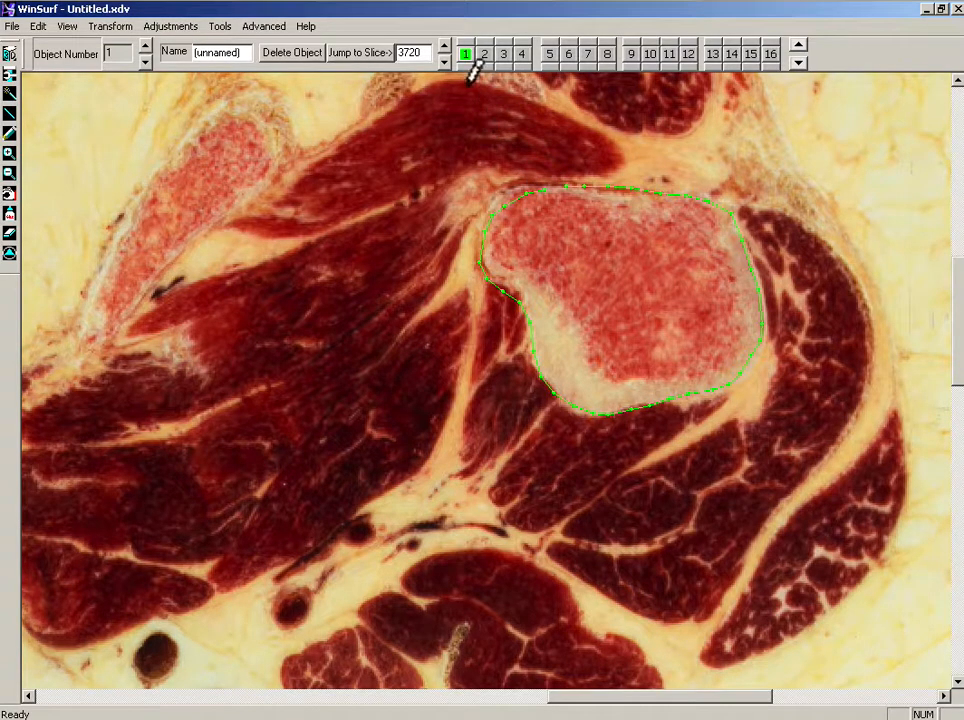
Step: Advance to slice 3740 and trace the proximal femur contour in two strokes
{"action": "left_click", "coordinate": [444, 47]}
{"action": "left_click", "coordinate": [444, 47]}
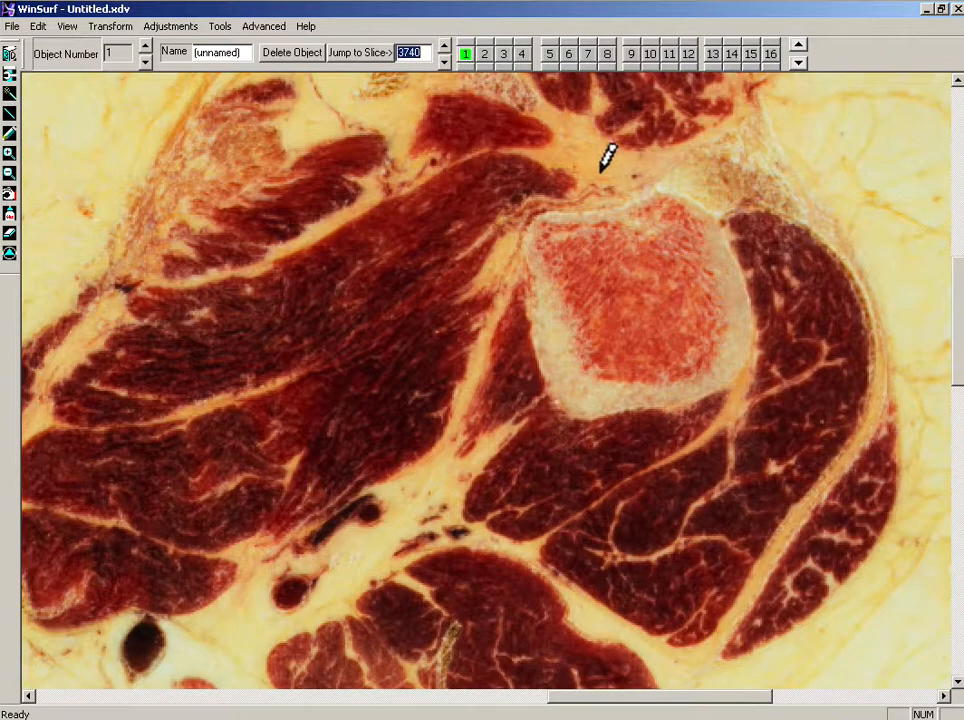
{"action": "mouse_move", "coordinate": [598, 202]}
{"action": "left_mouse_down"}
{"action": "mouse_move", "coordinate": [659, 190]}
{"action": "mouse_move", "coordinate": [708, 210]}
{"action": "left_mouse_up"}
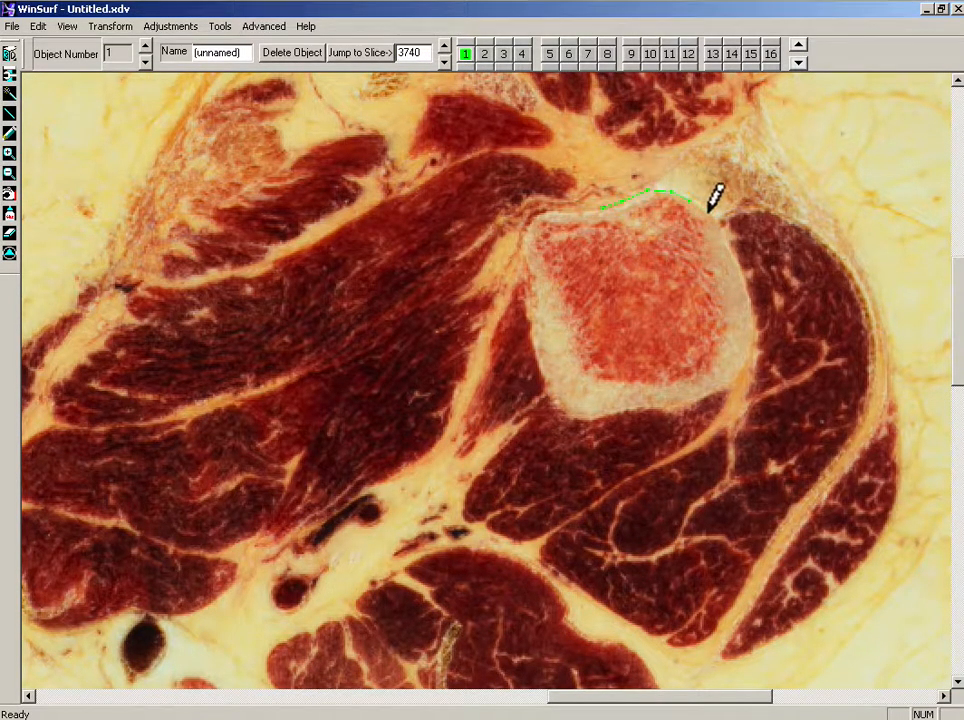
{"action": "mouse_move", "coordinate": [724, 381]}
{"action": "left_mouse_down"}
{"action": "mouse_move", "coordinate": [600, 413]}
{"action": "mouse_move", "coordinate": [557, 398]}
{"action": "mouse_move", "coordinate": [518, 248]}
{"action": "mouse_move", "coordinate": [556, 211]}
{"action": "left_mouse_up"}
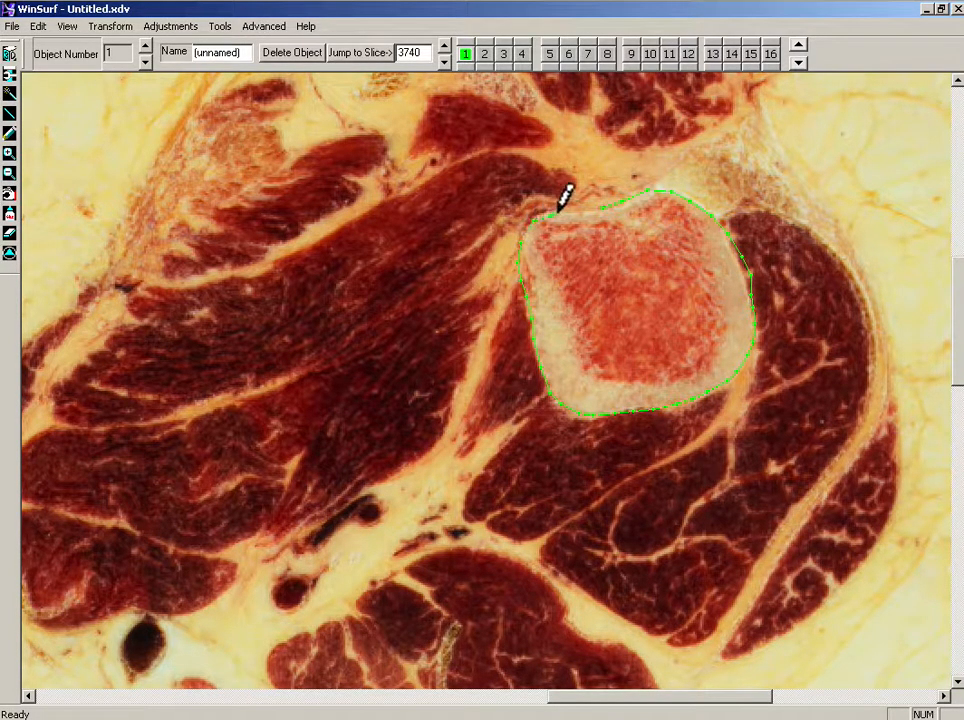
Step: Advance to slice 3760 and trace the proximal femur contour in two strokes
{"action": "left_click", "coordinate": [444, 45]}
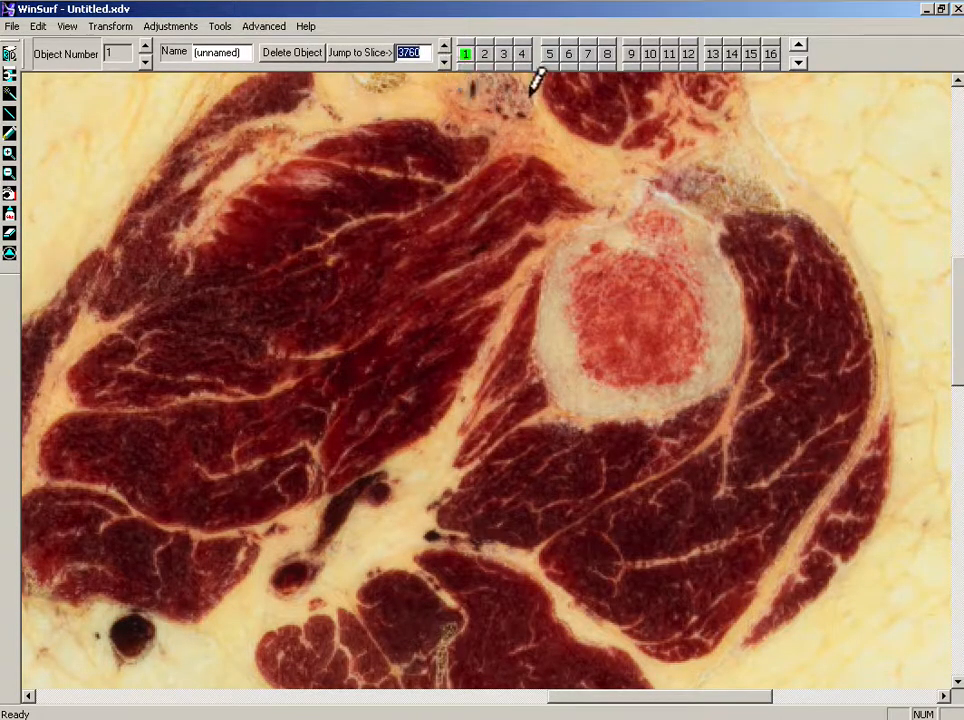
{"action": "mouse_move", "coordinate": [610, 219]}
{"action": "left_mouse_down"}
{"action": "mouse_move", "coordinate": [642, 204]}
{"action": "mouse_move", "coordinate": [695, 213]}
{"action": "mouse_move", "coordinate": [745, 295]}
{"action": "left_mouse_up"}
{"action": "mouse_move", "coordinate": [743, 343]}
{"action": "left_mouse_down"}
{"action": "mouse_move", "coordinate": [701, 390]}
{"action": "mouse_move", "coordinate": [637, 406]}
{"action": "mouse_move", "coordinate": [575, 398]}
{"action": "mouse_move", "coordinate": [544, 360]}
{"action": "mouse_move", "coordinate": [548, 258]}
{"action": "mouse_move", "coordinate": [586, 232]}
{"action": "left_mouse_up"}
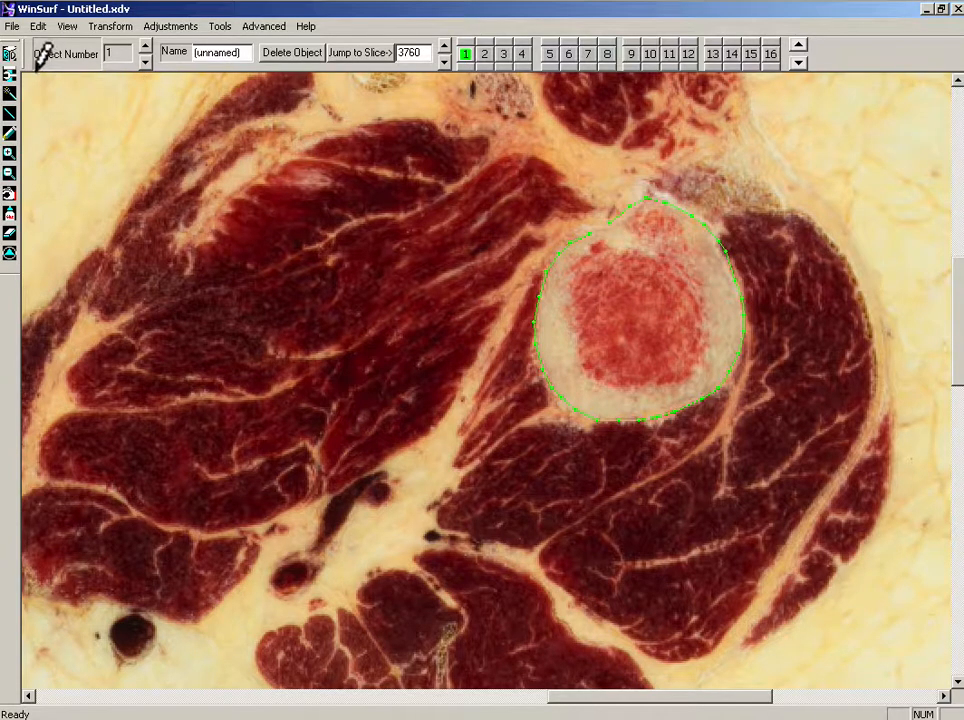
Step: Open the 3D view and rotate the femur surface to inspect it
{"action": "left_click", "coordinate": [9, 53]}
{"action": "left_click_drag", "start_coordinate": [565, 245], "coordinate": [688, 265]}
{"action": "left_click_drag", "start_coordinate": [712, 312], "coordinate": [735, 190]}
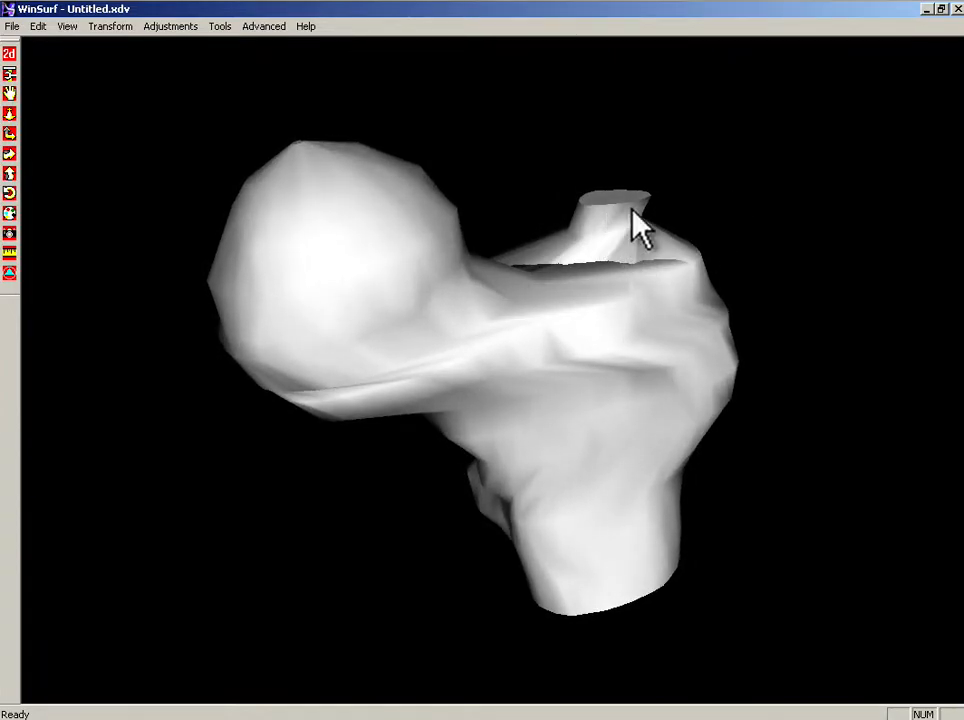
Step: Set the surfacing quality to Better and rotate the femur surface
{"action": "left_click", "coordinate": [265, 27]}
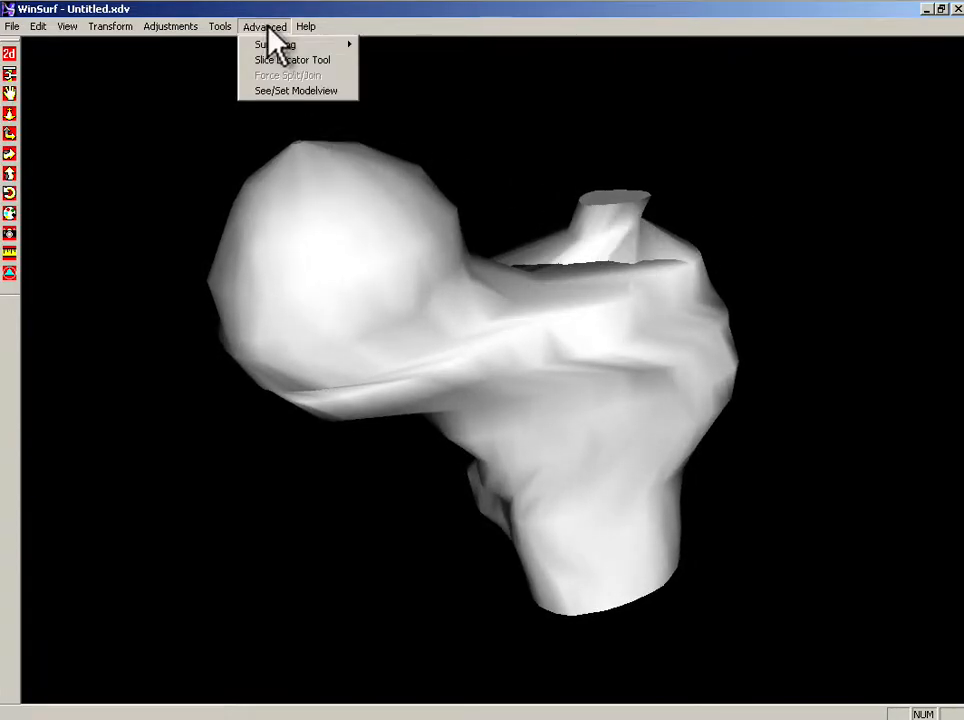
{"action": "mouse_move", "coordinate": [334, 45]}
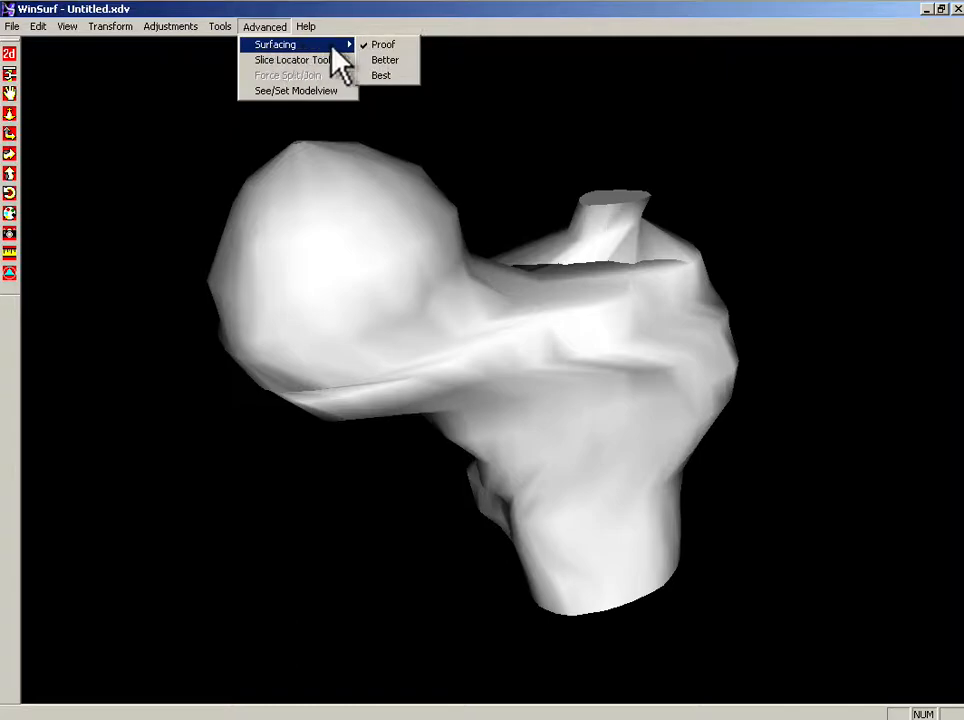
{"action": "left_click", "coordinate": [392, 60]}
{"action": "left_click_drag", "start_coordinate": [341, 236], "coordinate": [538, 252]}
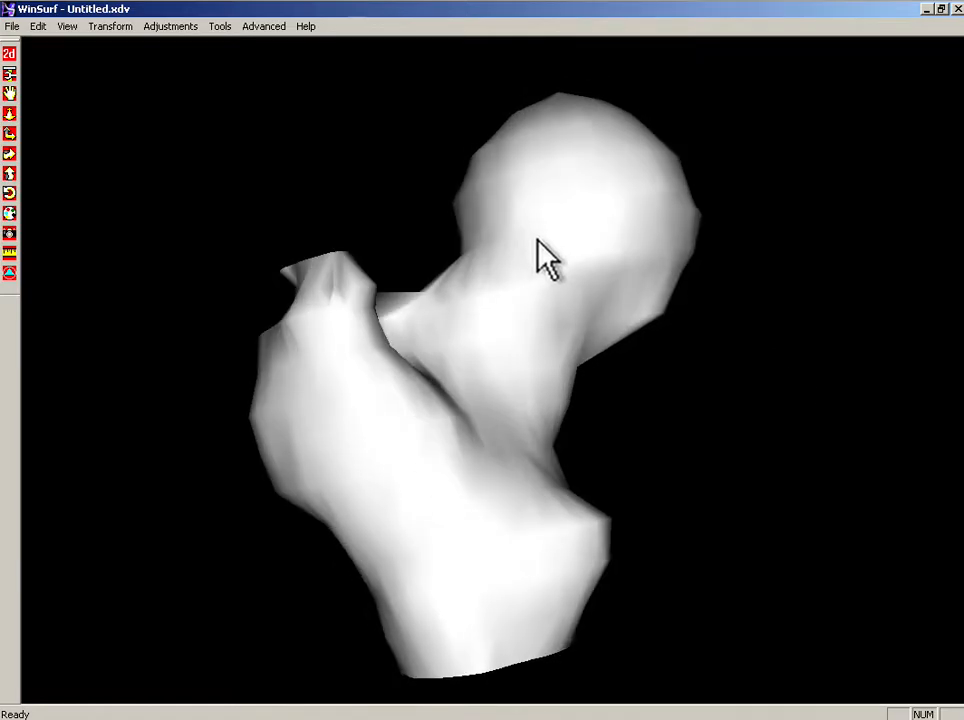
Step: Open the surface's object properties, try surface normals and wireframe display, and keep texturing enabled
{"action": "double_click", "coordinate": [553, 278]}
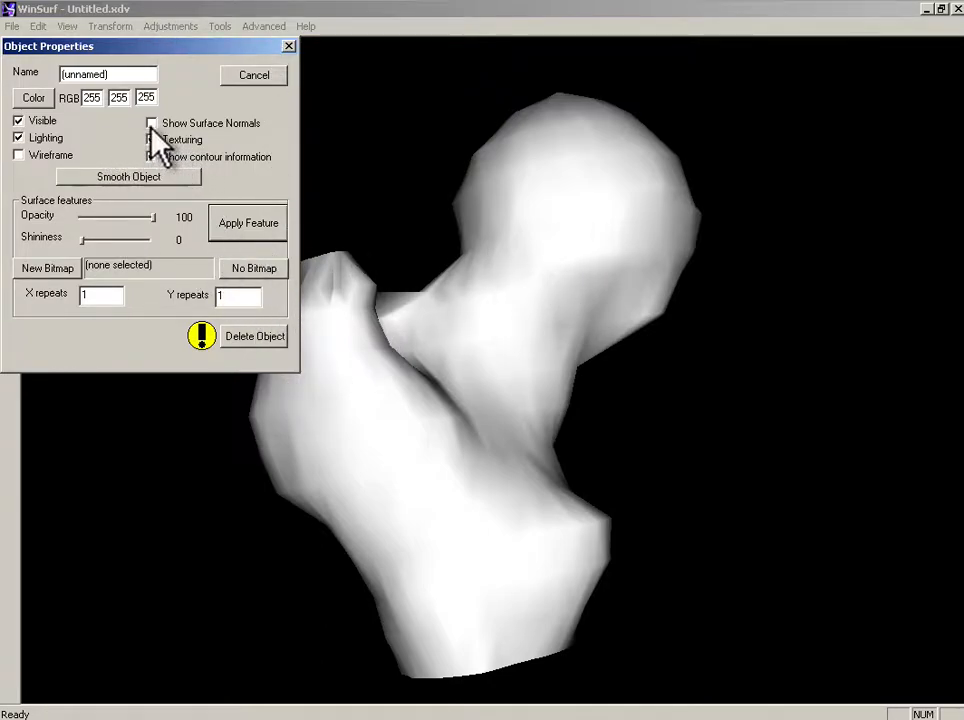
{"action": "left_click", "coordinate": [151, 158]}
{"action": "left_click", "coordinate": [151, 123]}
{"action": "left_click", "coordinate": [151, 139]}
{"action": "left_click", "coordinate": [18, 155]}
{"action": "left_click", "coordinate": [151, 123]}
{"action": "left_click_drag", "start_coordinate": [400, 353], "coordinate": [514, 329]}
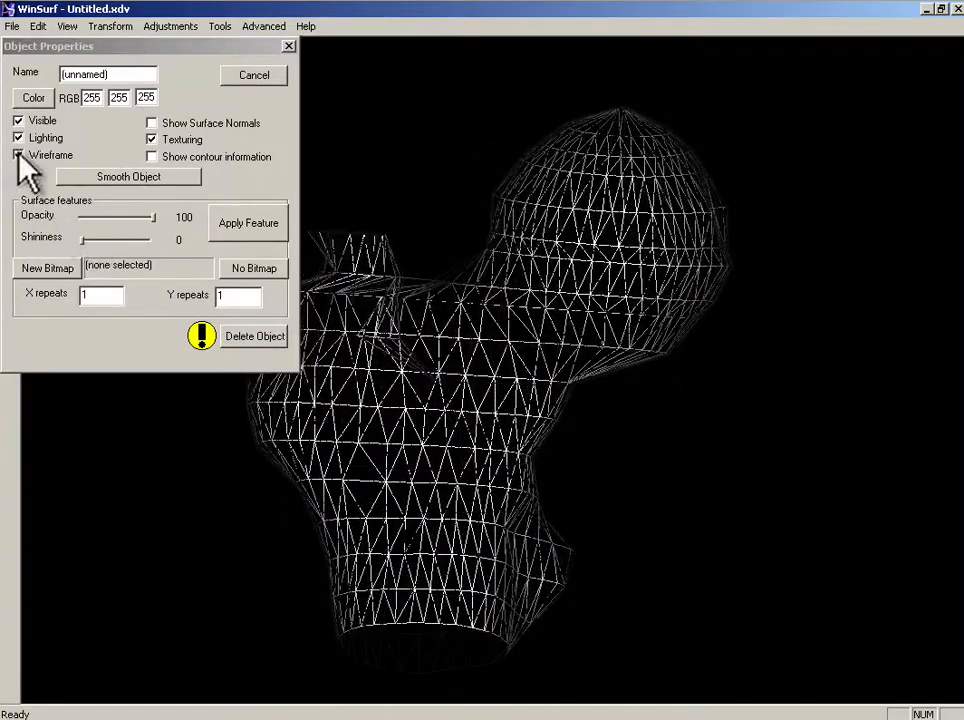
{"action": "left_click", "coordinate": [18, 155]}
Step: Set the surface colour to light yellow (RGB 255, 255, 128)
{"action": "left_click", "coordinate": [30, 97]}
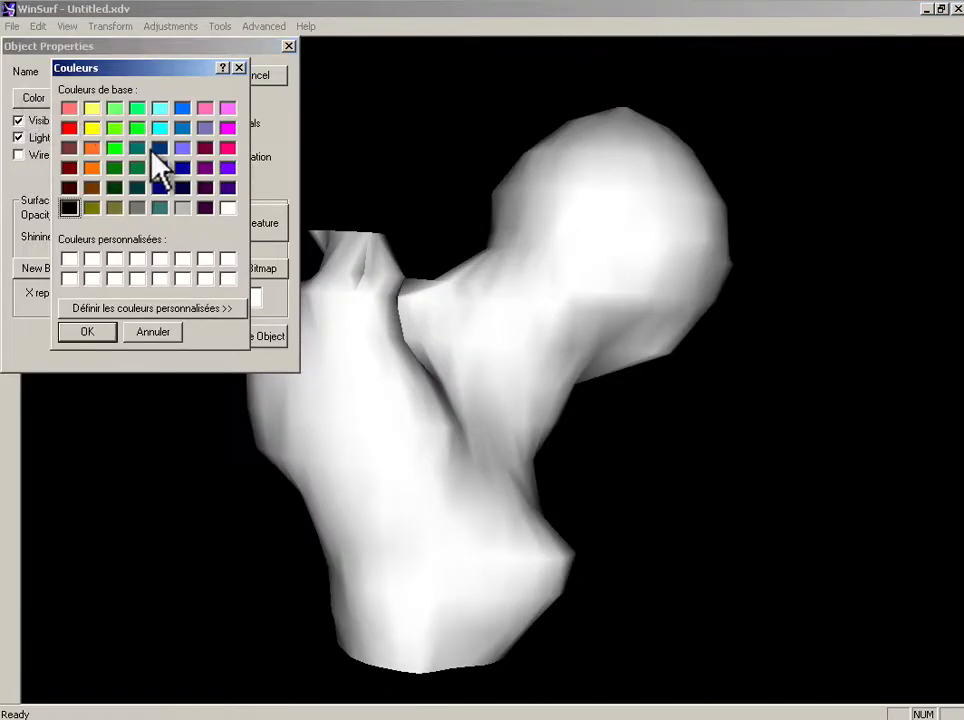
{"action": "left_click", "coordinate": [92, 109]}
{"action": "left_click", "coordinate": [86, 332]}
{"action": "mouse_move", "coordinate": [482, 318]}
{"action": "left_mouse_down"}
{"action": "mouse_move", "coordinate": [286, 377]}
{"action": "mouse_move", "coordinate": [495, 329]}
{"action": "mouse_move", "coordinate": [490, 322]}
{"action": "left_mouse_up"}
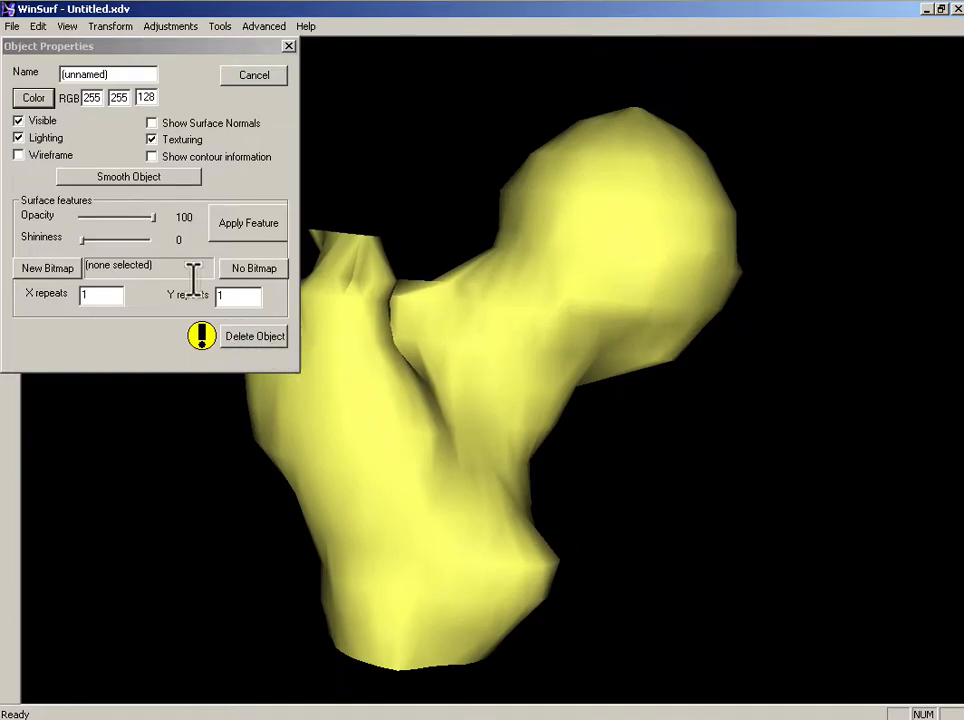
Step: Smooth the femur surface, rotate it, and close the object properties
{"action": "left_click", "coordinate": [144, 186]}
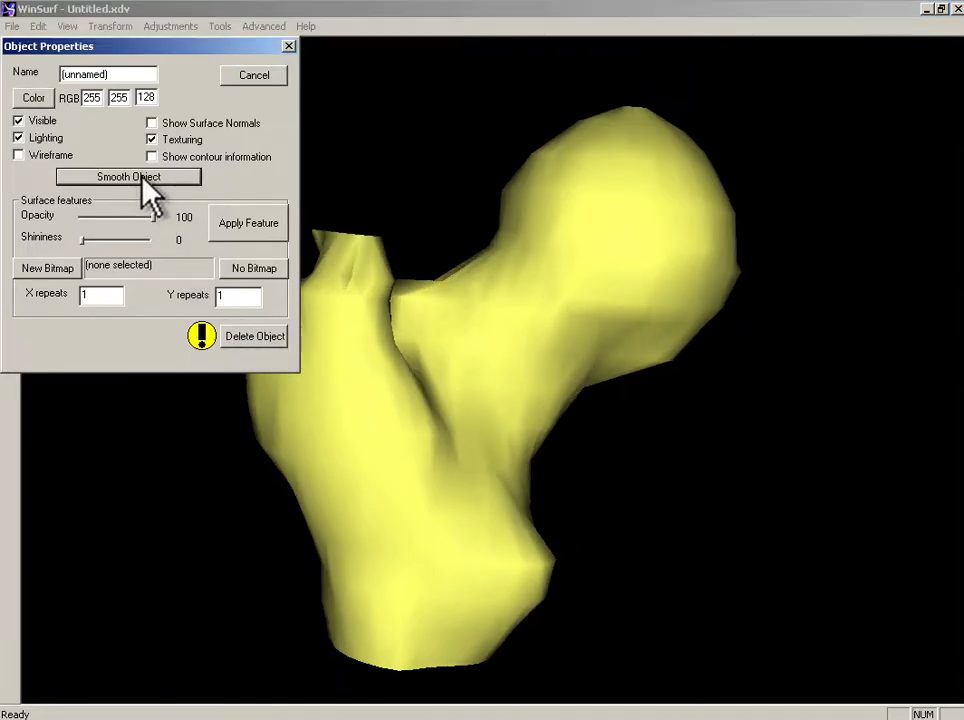
{"action": "left_click_drag", "start_coordinate": [635, 247], "coordinate": [619, 221]}
{"action": "left_click", "coordinate": [288, 47]}
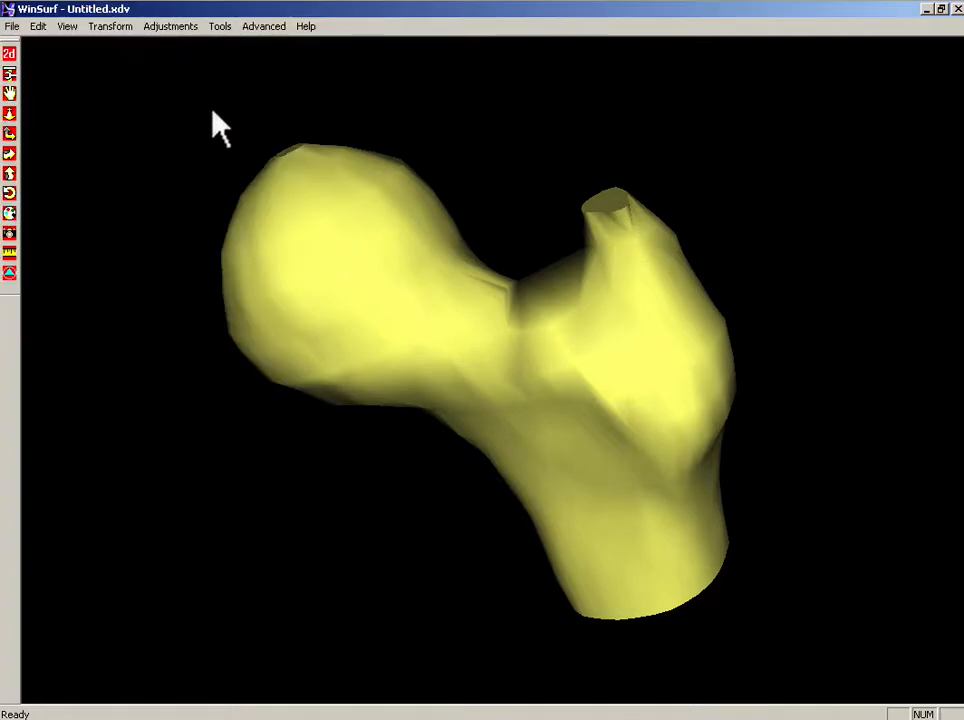
Step: Return to the 2D view, step back to slice 3590, and trace the proximal femur contour
{"action": "left_click", "coordinate": [10, 55]}
{"action": "left_click", "coordinate": [441, 63]}
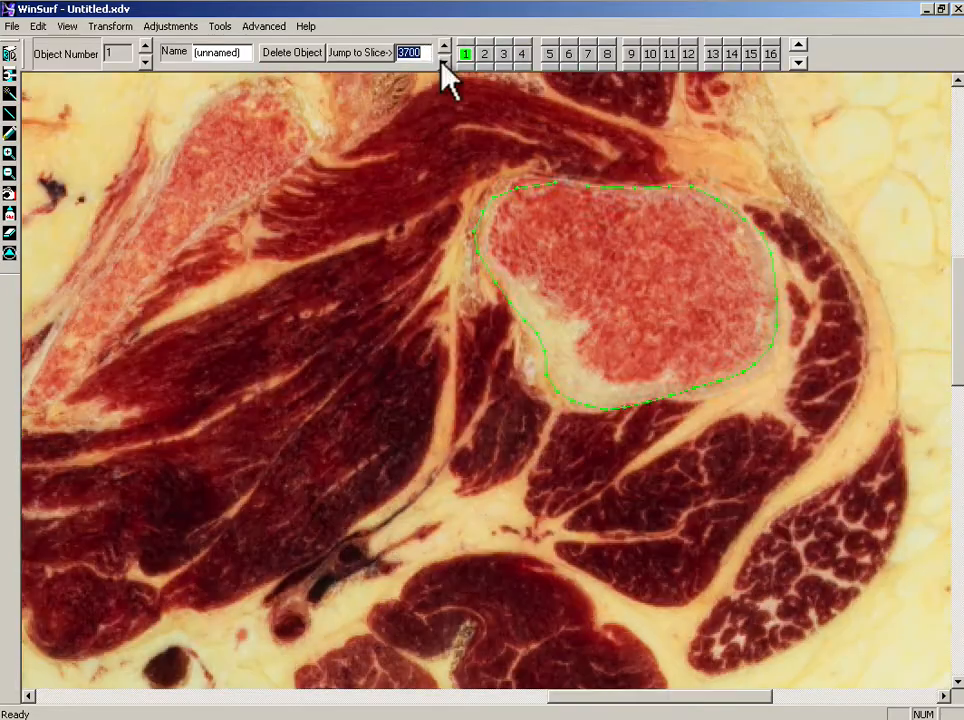
{"action": "left_click", "coordinate": [441, 62]}
{"action": "left_click", "coordinate": [441, 62]}
{"action": "left_click", "coordinate": [441, 62]}
{"action": "left_click", "coordinate": [441, 62]}
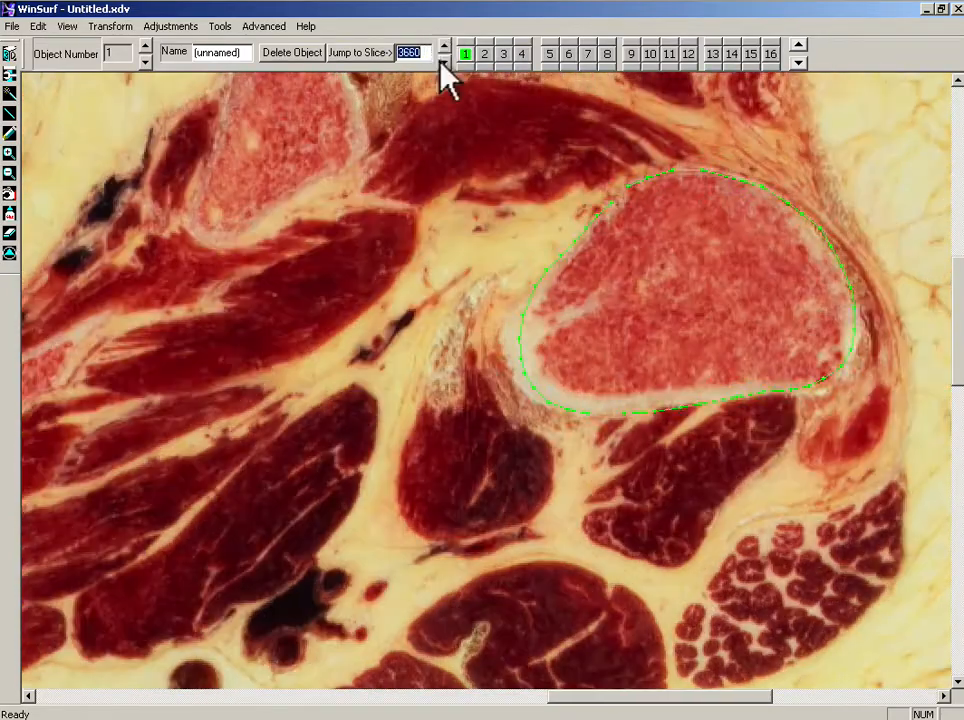
{"action": "left_click", "coordinate": [441, 62]}
{"action": "left_click", "coordinate": [441, 62]}
{"action": "left_click", "coordinate": [441, 62]}
{"action": "left_click", "coordinate": [441, 62]}
{"action": "left_click", "coordinate": [441, 62]}
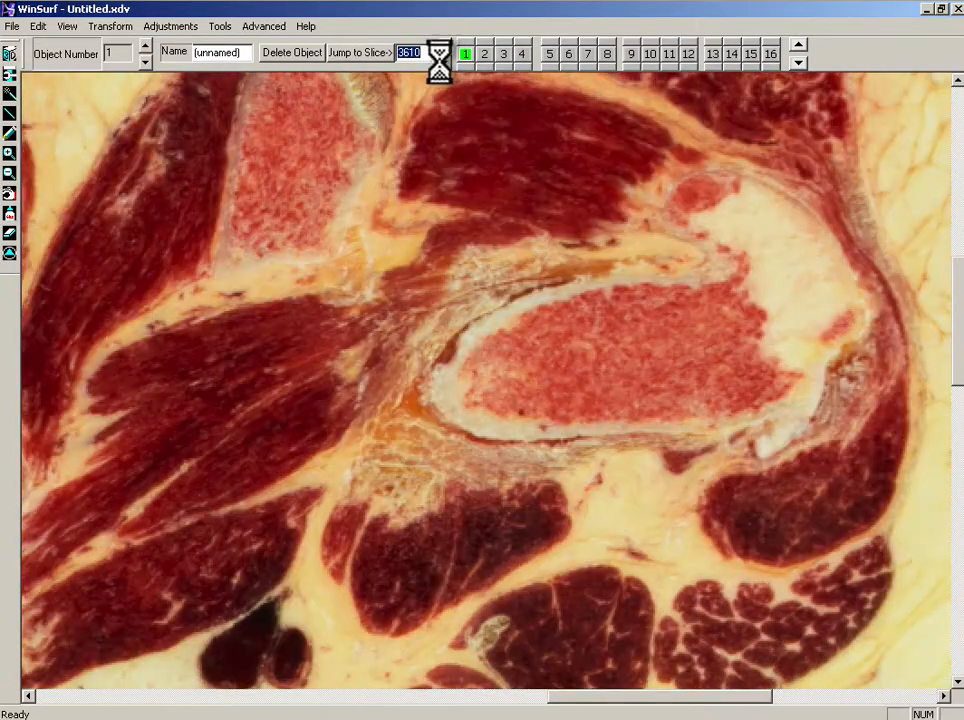
{"action": "left_click", "coordinate": [441, 62]}
{"action": "left_click", "coordinate": [441, 62]}
{"action": "left_click", "coordinate": [441, 62]}
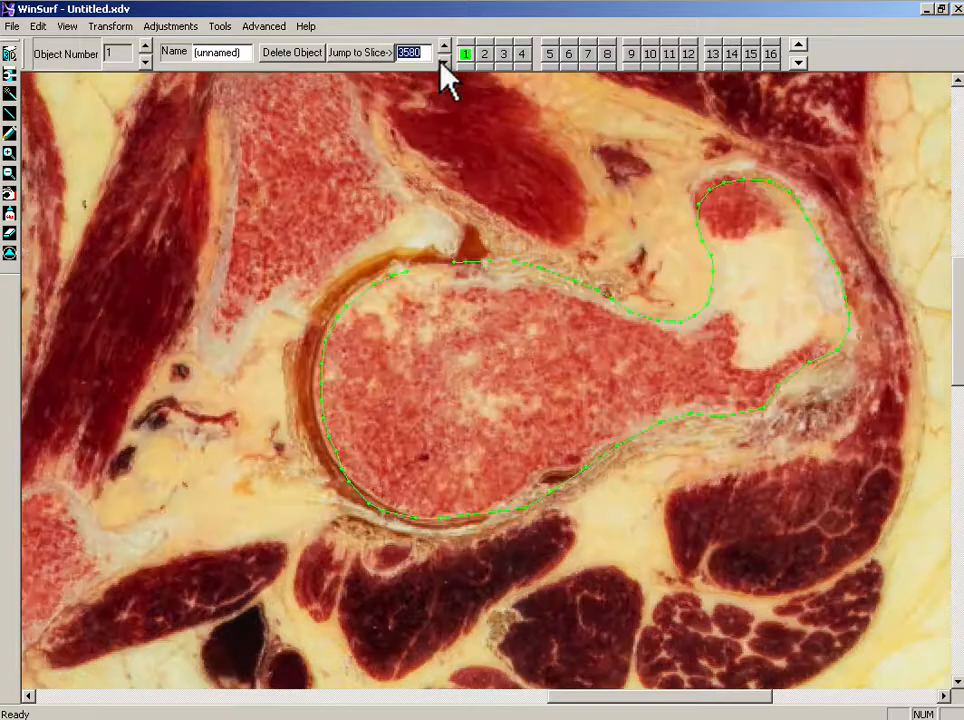
{"action": "left_click", "coordinate": [442, 46]}
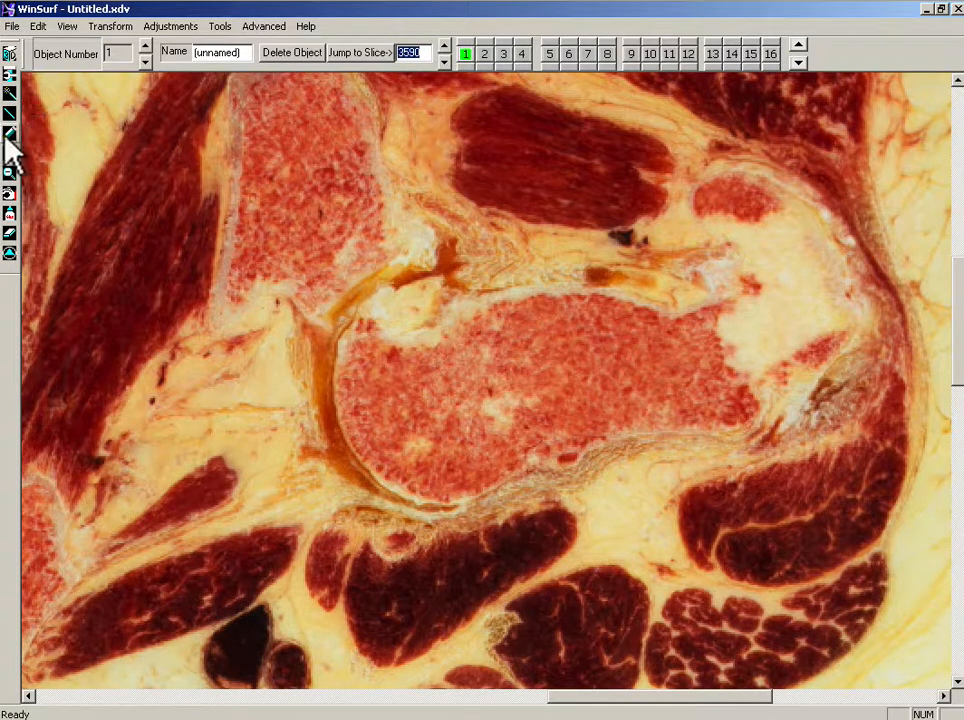
{"action": "mouse_move", "coordinate": [555, 282]}
{"action": "left_mouse_down"}
{"action": "mouse_move", "coordinate": [718, 295]}
{"action": "mouse_move", "coordinate": [727, 252]}
{"action": "mouse_move", "coordinate": [700, 205]}
{"action": "mouse_move", "coordinate": [760, 180]}
{"action": "mouse_move", "coordinate": [835, 228]}
{"action": "left_mouse_up"}
{"action": "mouse_move", "coordinate": [862, 294]}
{"action": "left_mouse_down"}
{"action": "mouse_move", "coordinate": [846, 351]}
{"action": "mouse_move", "coordinate": [794, 402]}
{"action": "mouse_move", "coordinate": [643, 437]}
{"action": "mouse_move", "coordinate": [527, 482]}
{"action": "mouse_move", "coordinate": [390, 499]}
{"action": "mouse_move", "coordinate": [357, 460]}
{"action": "mouse_move", "coordinate": [338, 394]}
{"action": "mouse_move", "coordinate": [351, 322]}
{"action": "mouse_move", "coordinate": [387, 294]}
{"action": "mouse_move", "coordinate": [470, 300]}
{"action": "left_mouse_up"}
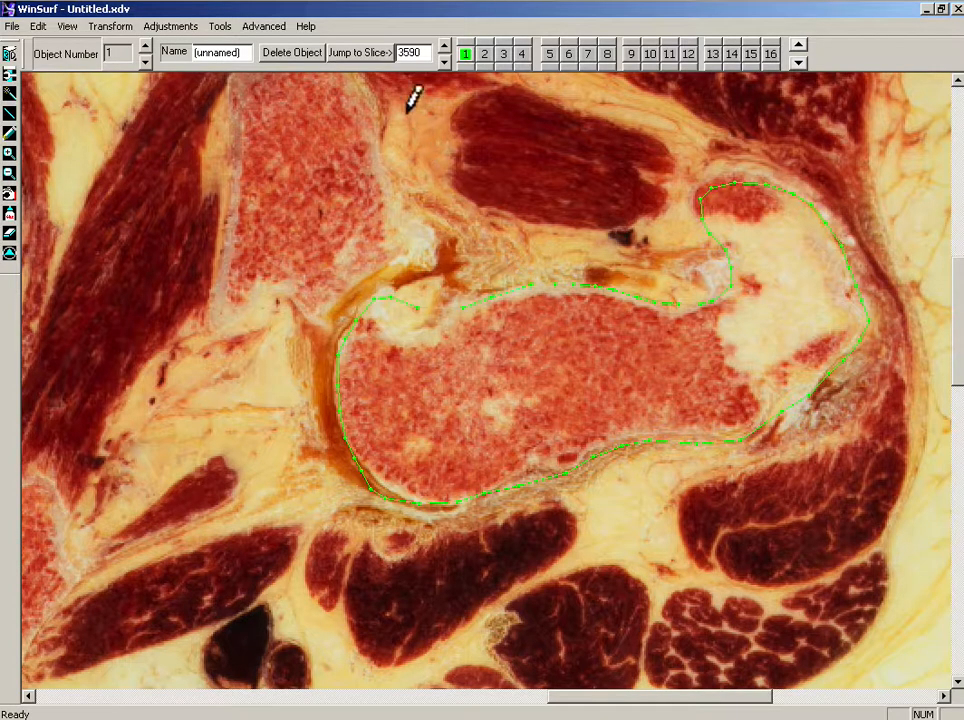
Step: Step back to slice 3570 and erase most of the existing femur contour
{"action": "left_click", "coordinate": [444, 62]}
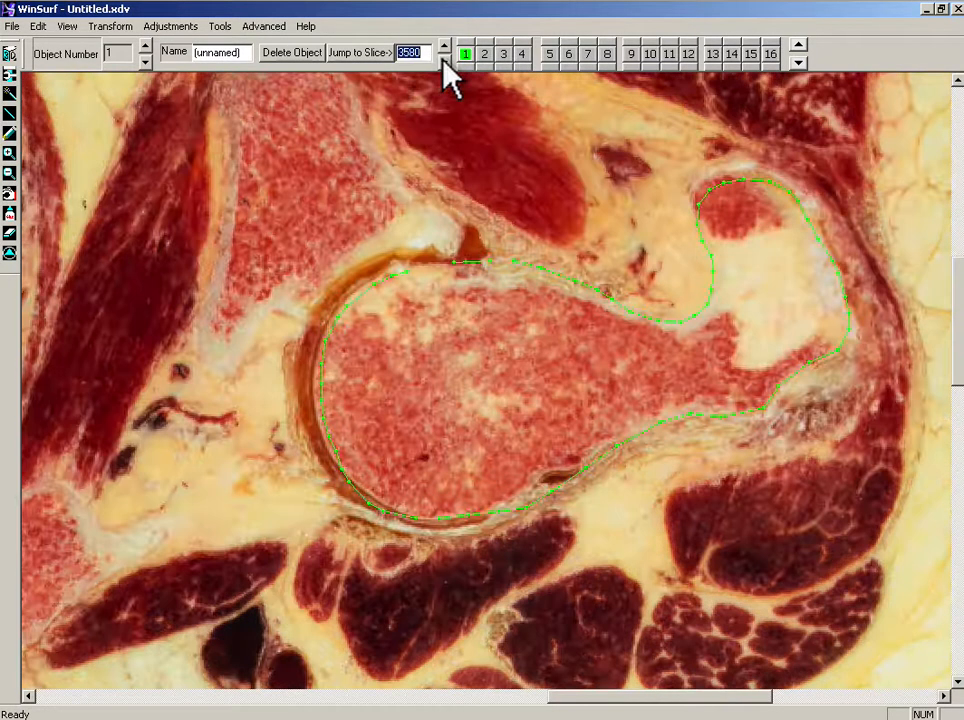
{"action": "left_click", "coordinate": [444, 62]}
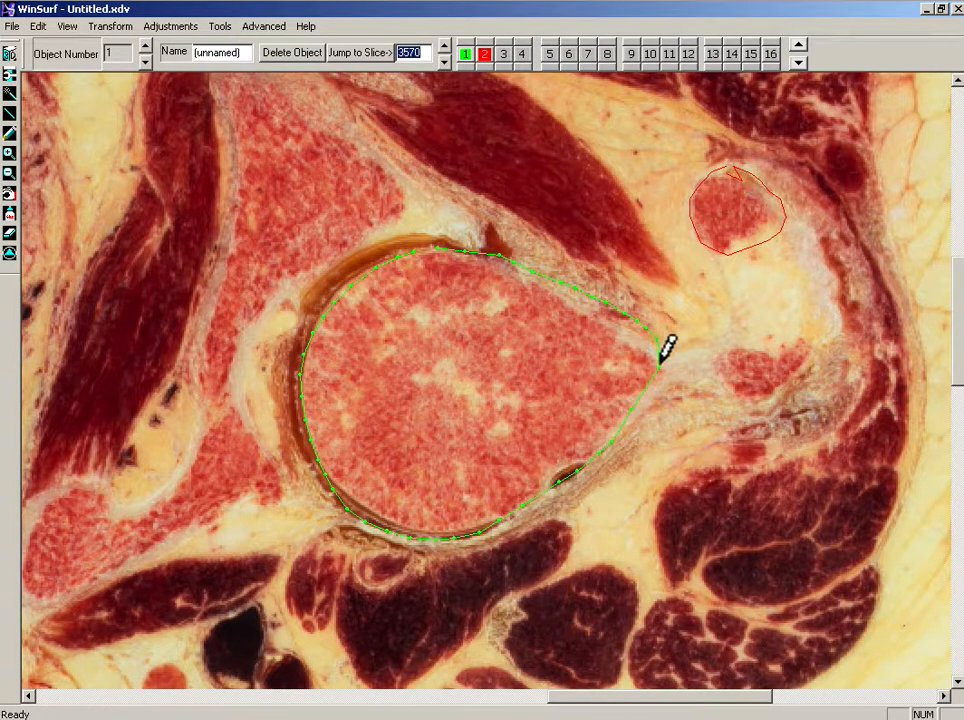
{"action": "left_click", "coordinate": [9, 232]}
{"action": "left_click_drag", "start_coordinate": [279, 211], "coordinate": [728, 539]}
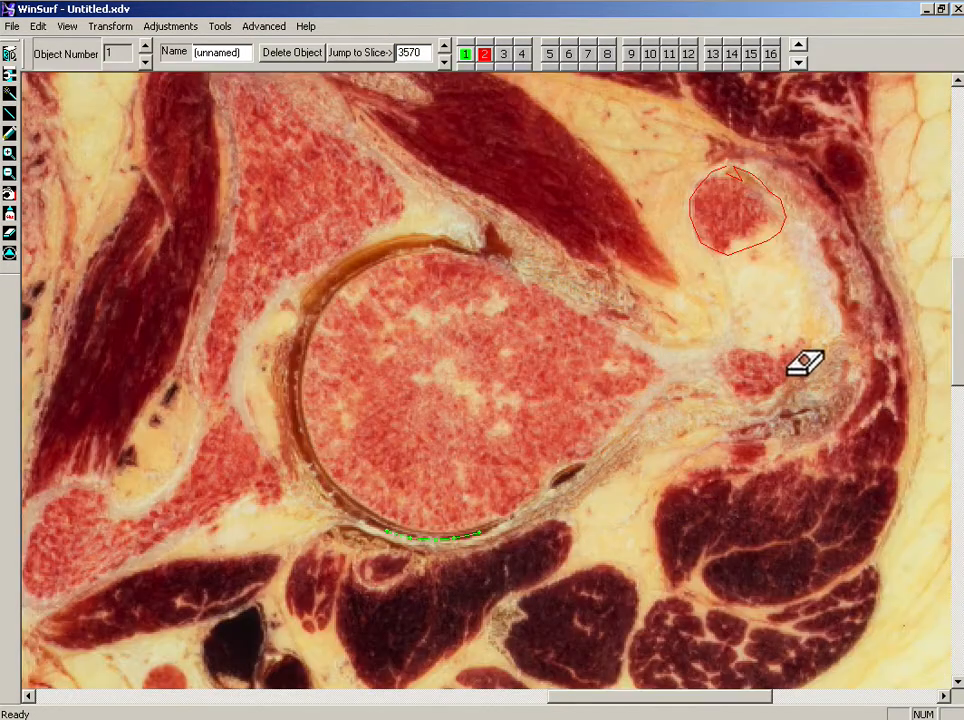
{"action": "left_click", "coordinate": [9, 132]}
{"action": "left_click", "coordinate": [437, 247]}
{"action": "left_click", "coordinate": [510, 262]}
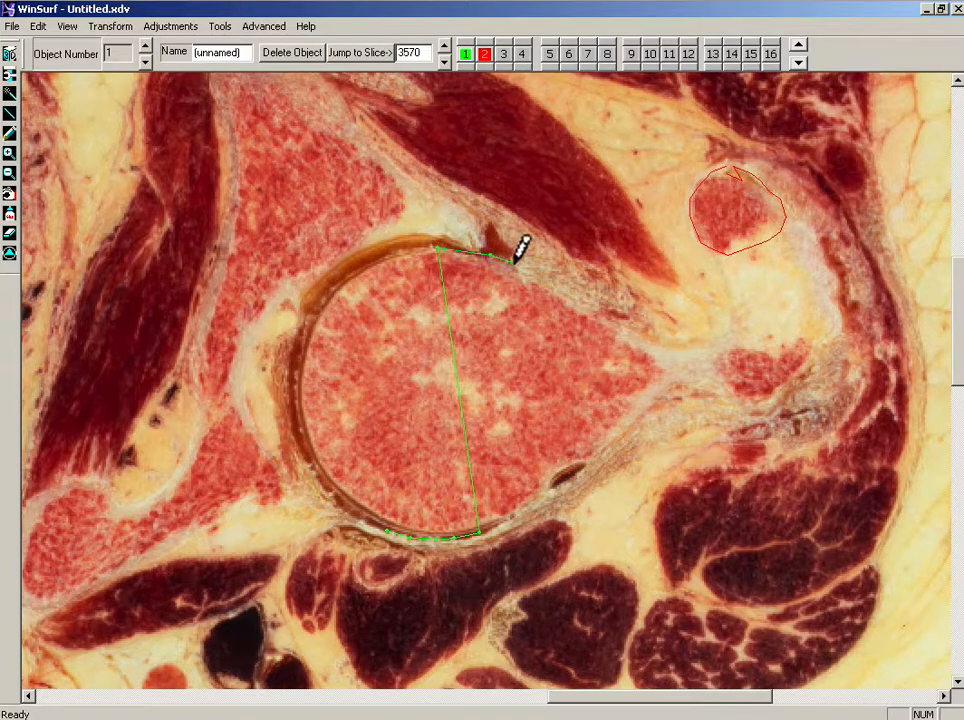
Step: Erase the remaining femur contour points on slice 3570 and switch back to the drawing tool
{"action": "left_click", "coordinate": [9, 232]}
{"action": "mouse_move", "coordinate": [299, 202]}
{"action": "left_mouse_down"}
{"action": "mouse_move", "coordinate": [439, 366]}
{"action": "mouse_move", "coordinate": [627, 543]}
{"action": "left_mouse_up"}
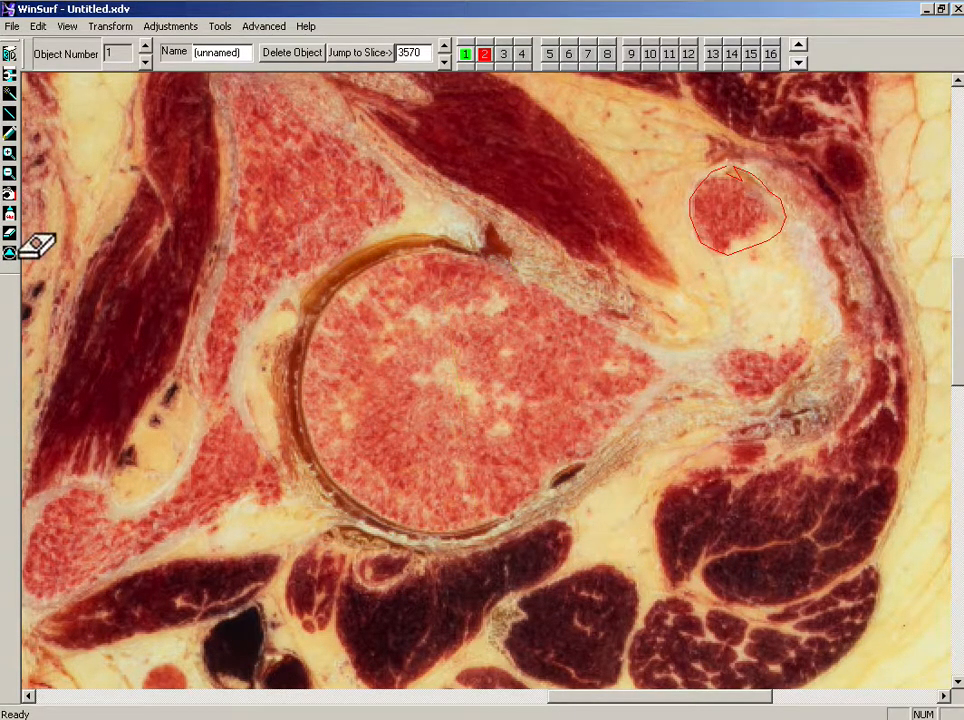
{"action": "left_click", "coordinate": [9, 132]}
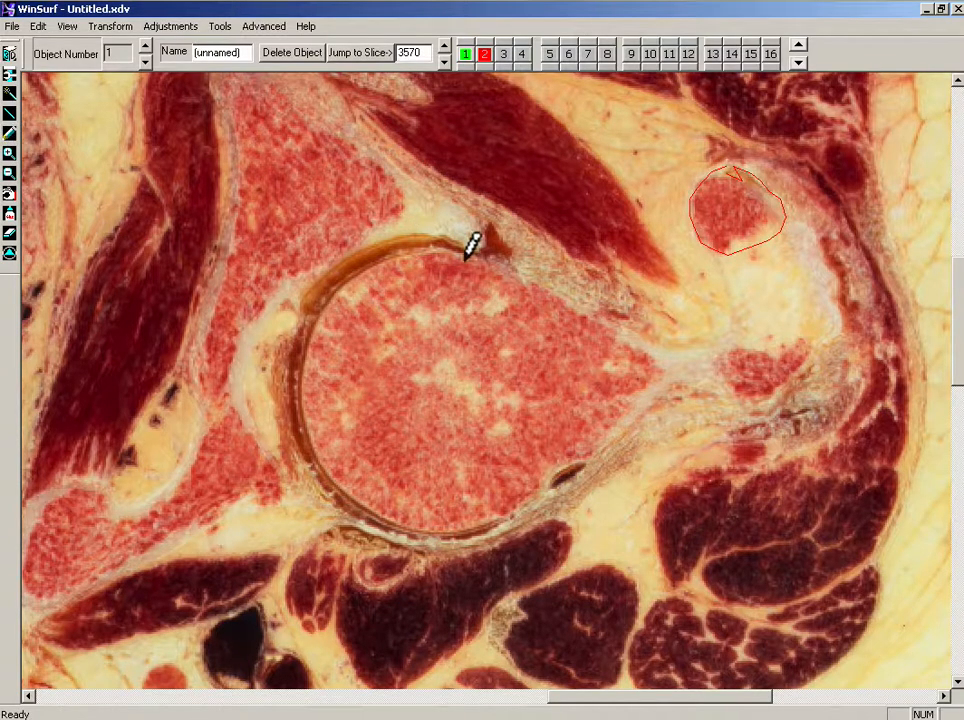
Step: Retrace the proximal femur contour around the head and neck on slice 3570
{"action": "mouse_move", "coordinate": [436, 244]}
{"action": "left_mouse_down"}
{"action": "mouse_move", "coordinate": [484, 252]}
{"action": "mouse_move", "coordinate": [533, 279]}
{"action": "left_mouse_up"}
{"action": "mouse_move", "coordinate": [597, 313]}
{"action": "left_mouse_down"}
{"action": "mouse_move", "coordinate": [665, 344]}
{"action": "mouse_move", "coordinate": [775, 340]}
{"action": "left_mouse_up"}
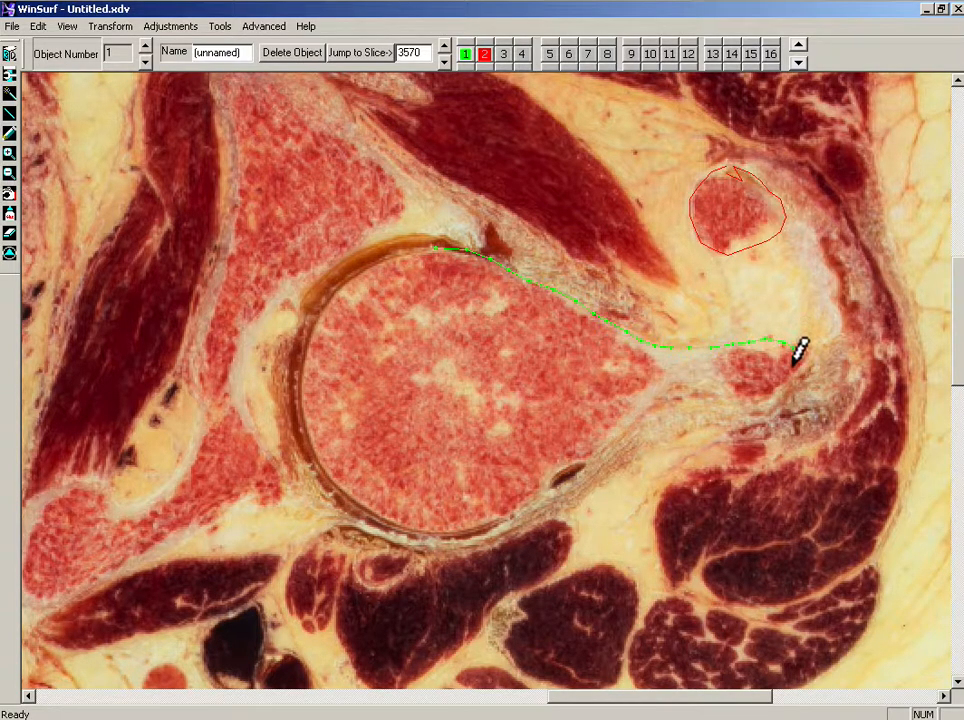
{"action": "left_click_drag", "start_coordinate": [781, 382], "coordinate": [705, 390]}
{"action": "mouse_move", "coordinate": [620, 430]}
{"action": "left_mouse_down"}
{"action": "mouse_move", "coordinate": [538, 493]}
{"action": "mouse_move", "coordinate": [478, 521]}
{"action": "mouse_move", "coordinate": [390, 525]}
{"action": "mouse_move", "coordinate": [333, 488]}
{"action": "mouse_move", "coordinate": [308, 430]}
{"action": "mouse_move", "coordinate": [301, 367]}
{"action": "mouse_move", "coordinate": [331, 286]}
{"action": "mouse_move", "coordinate": [406, 241]}
{"action": "mouse_move", "coordinate": [436, 246]}
{"action": "left_mouse_up"}
Step: Switch to the 3D view, smooth the femur surface, and close its object properties
{"action": "left_click", "coordinate": [10, 55]}
{"action": "left_click_drag", "start_coordinate": [300, 200], "coordinate": [558, 275]}
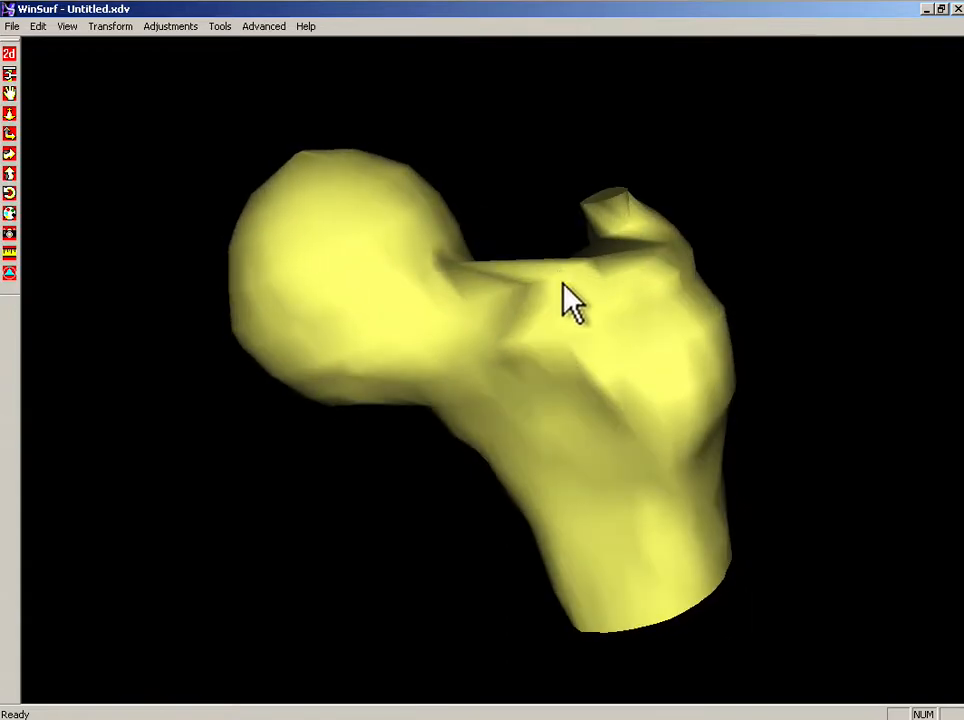
{"action": "double_click", "coordinate": [595, 330]}
{"action": "left_click", "coordinate": [140, 180]}
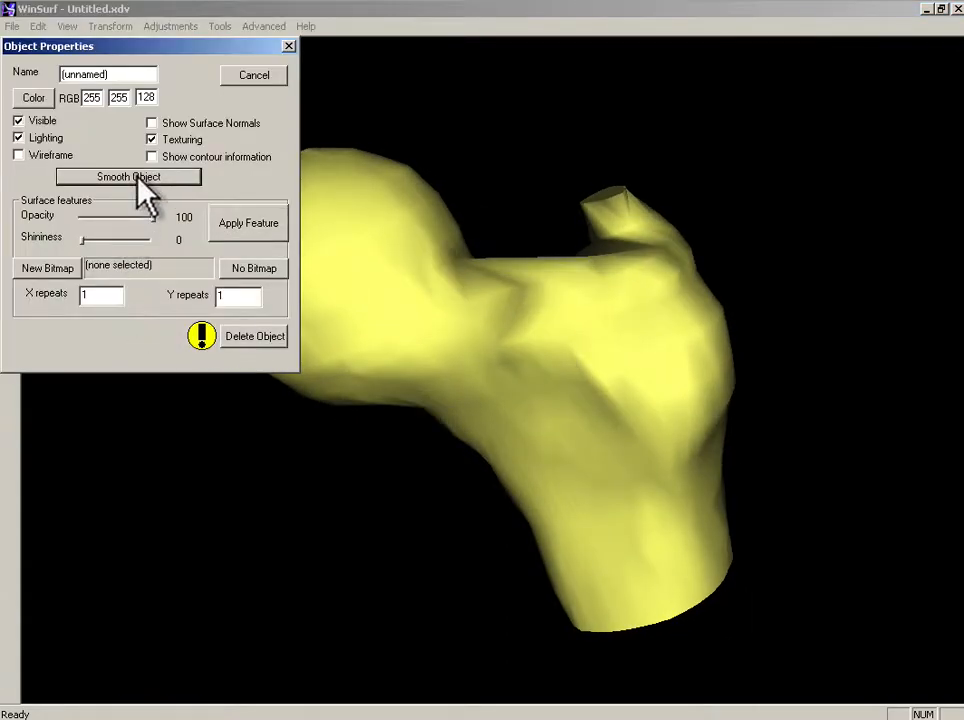
{"action": "left_click_drag", "start_coordinate": [372, 392], "coordinate": [590, 364]}
{"action": "left_click", "coordinate": [288, 47]}
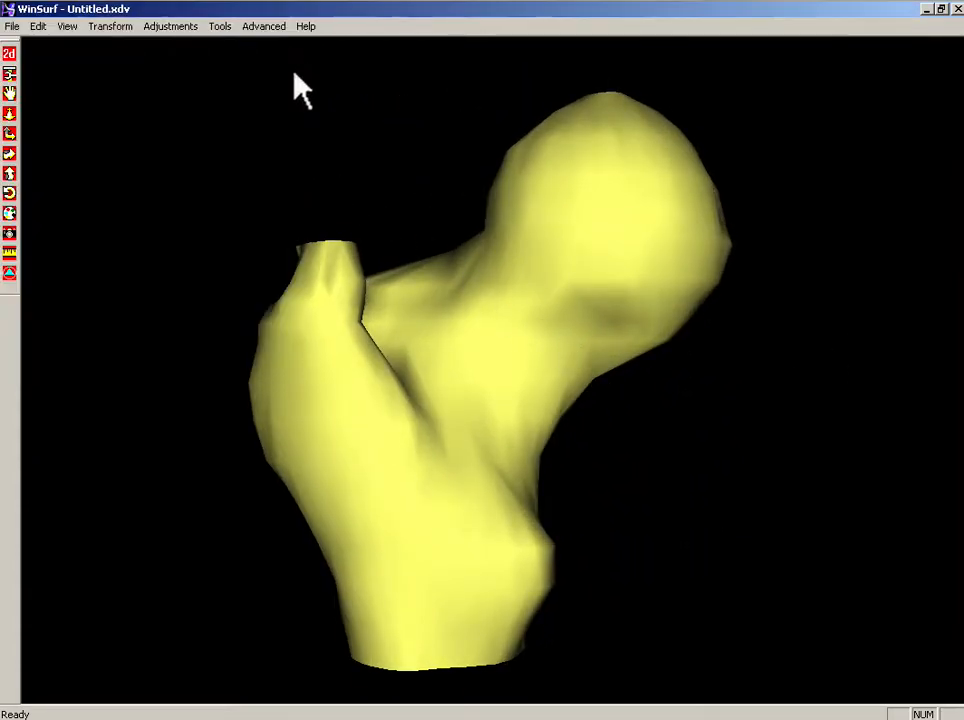
{"action": "left_click_drag", "start_coordinate": [506, 286], "coordinate": [420, 301]}
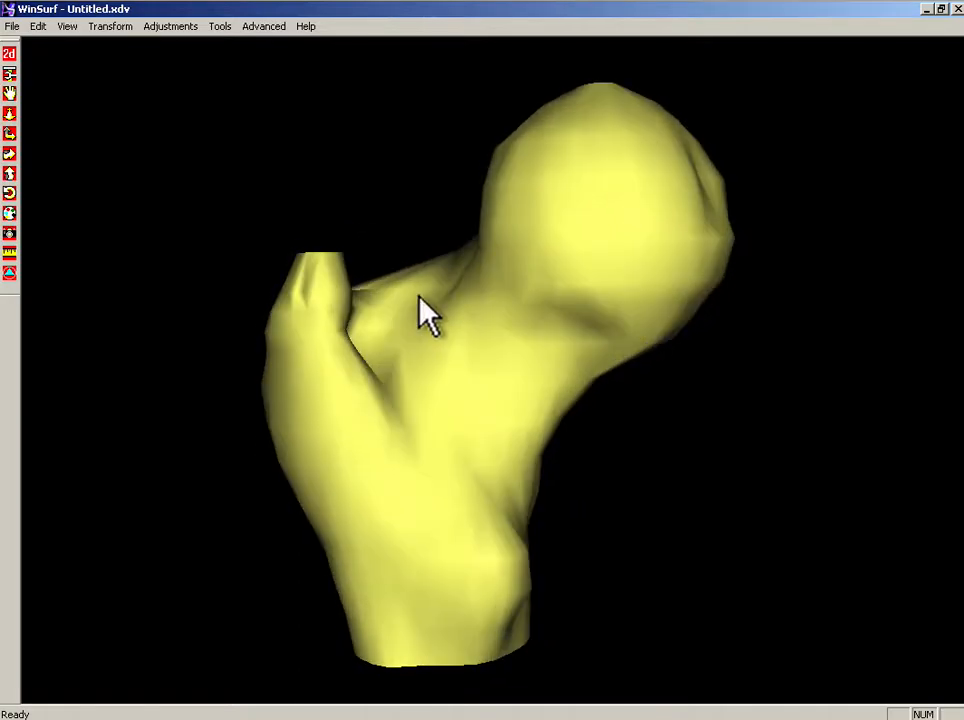
Step: Return to the 2D view and name the object "(left fe;ur"
{"action": "left_click", "coordinate": [10, 54]}
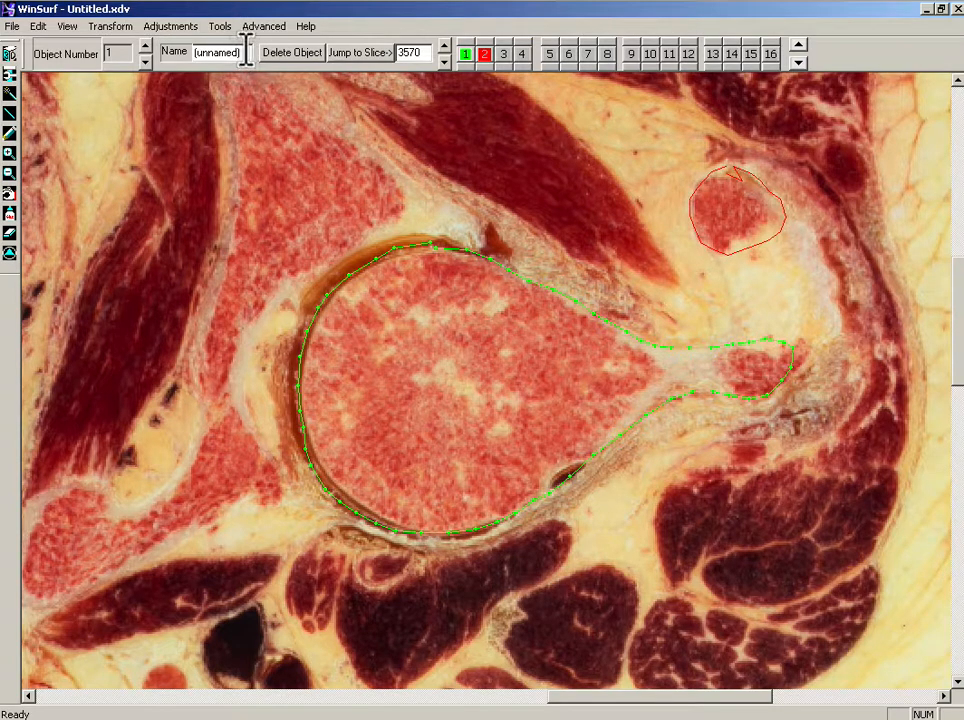
{"action": "left_click_drag", "start_coordinate": [245, 52], "coordinate": [199, 56]}
{"action": "type", "text": "Ile"}
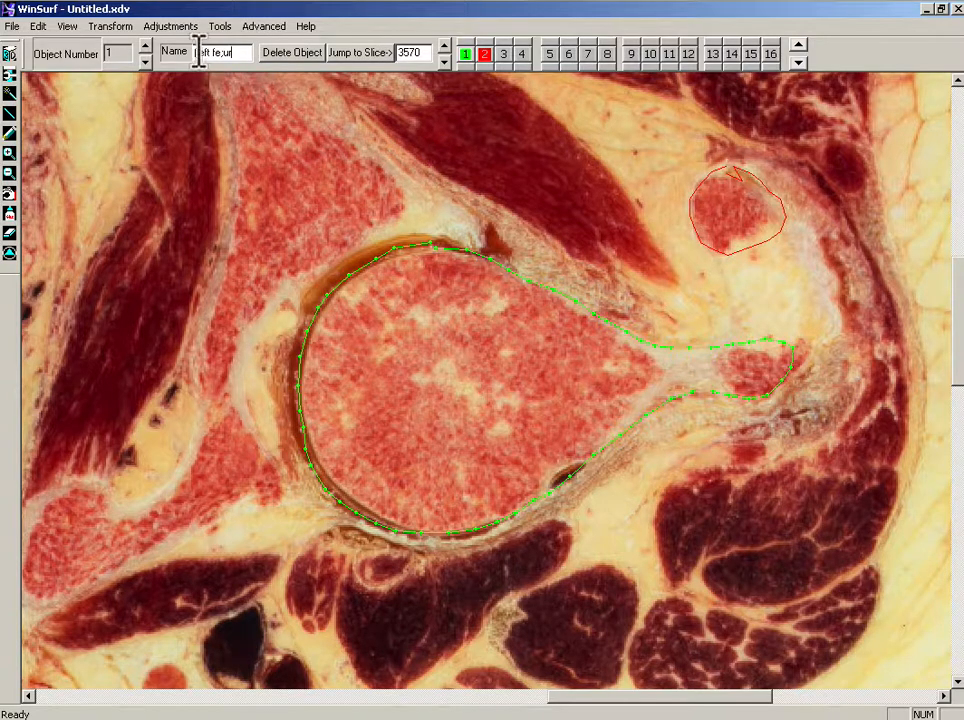
Step: Save the contour file, then close it, agreeing to save changes to the files
{"action": "left_click", "coordinate": [12, 26]}
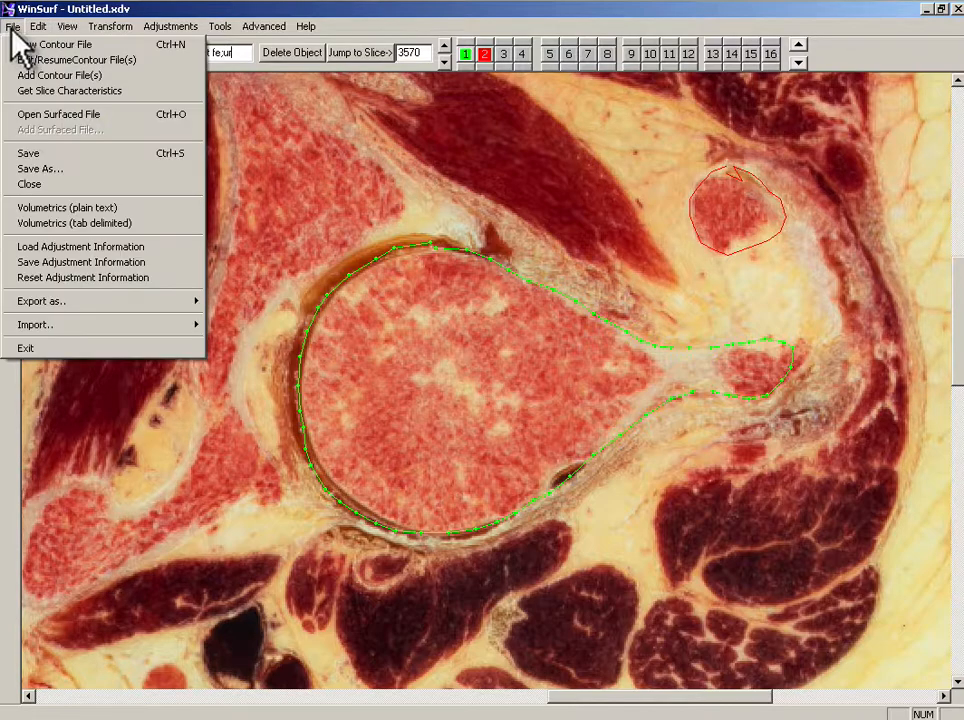
{"action": "left_click", "coordinate": [60, 153]}
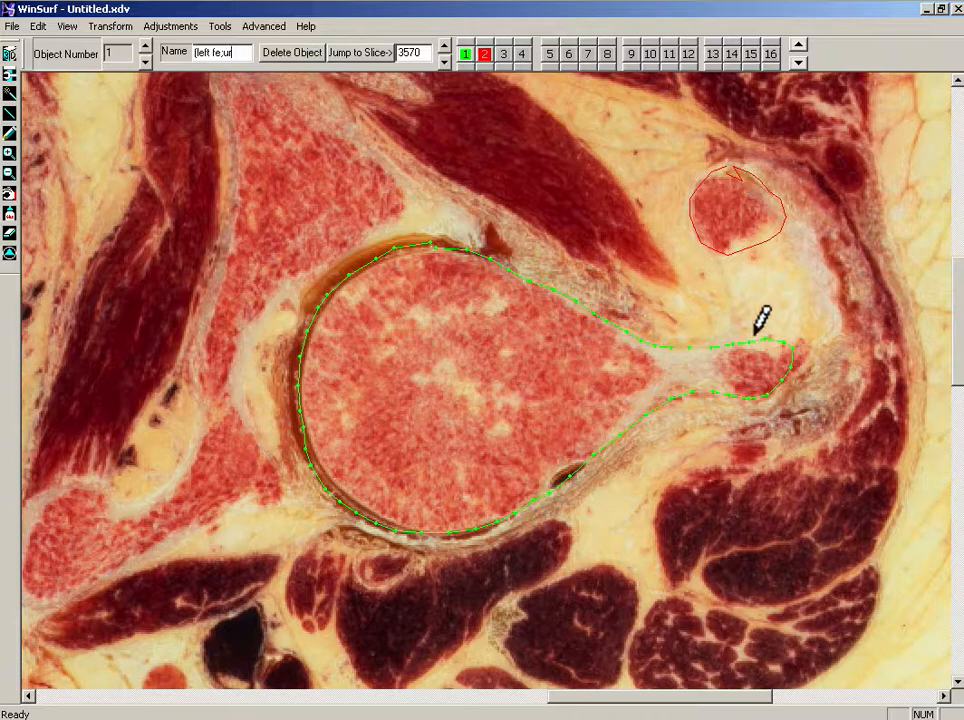
{"action": "left_click", "coordinate": [10, 53]}
{"action": "left_click", "coordinate": [10, 53]}
{"action": "left_click", "coordinate": [12, 26]}
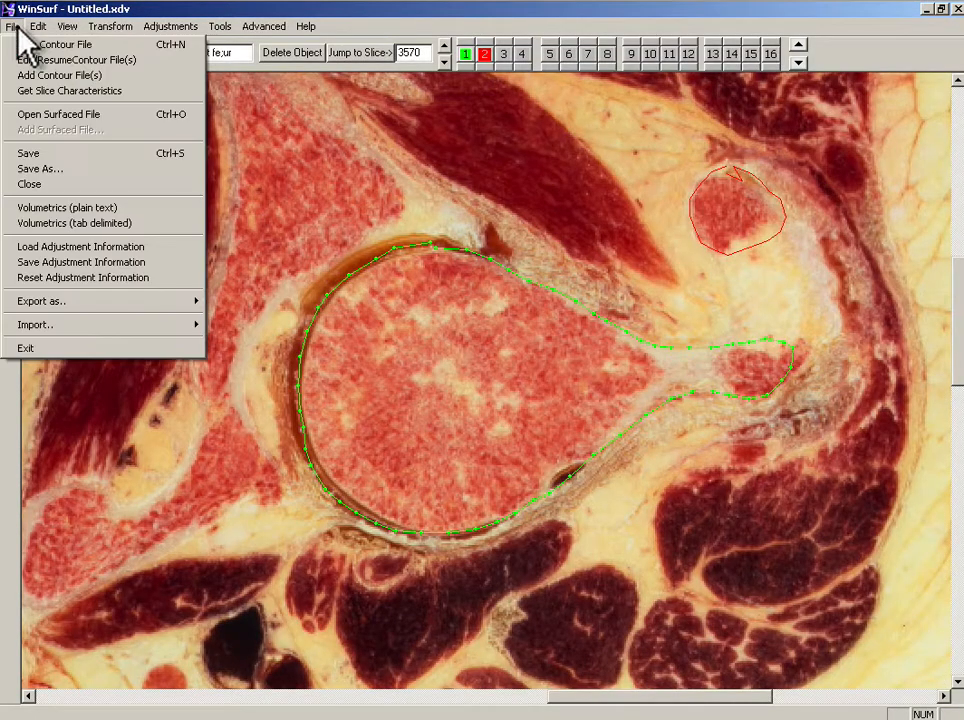
{"action": "left_click", "coordinate": [56, 186]}
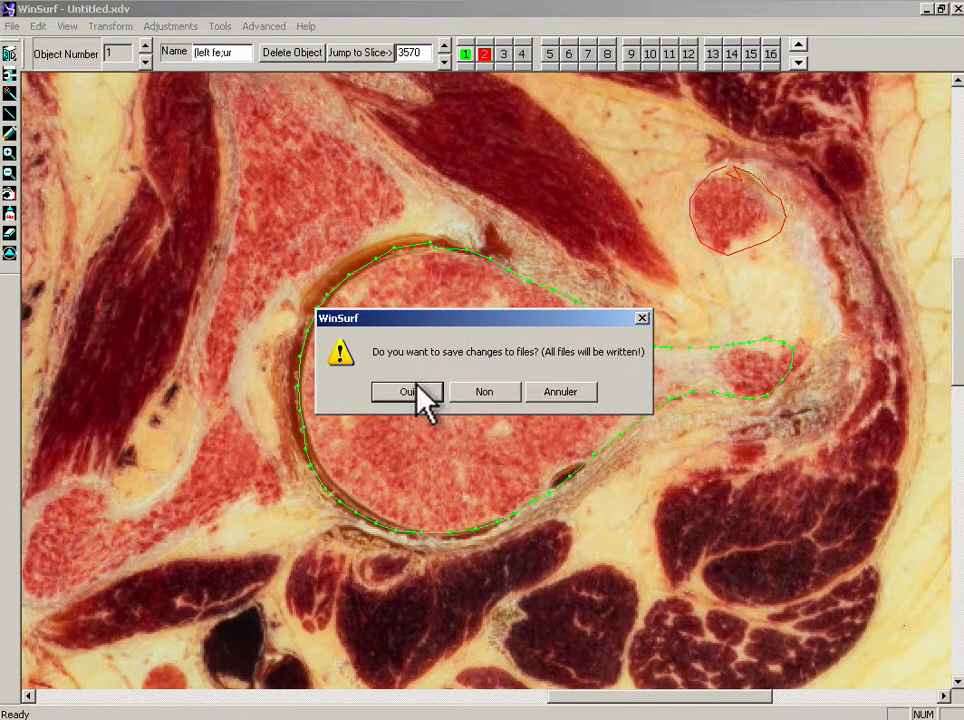
{"action": "left_click", "coordinate": [417, 387]}
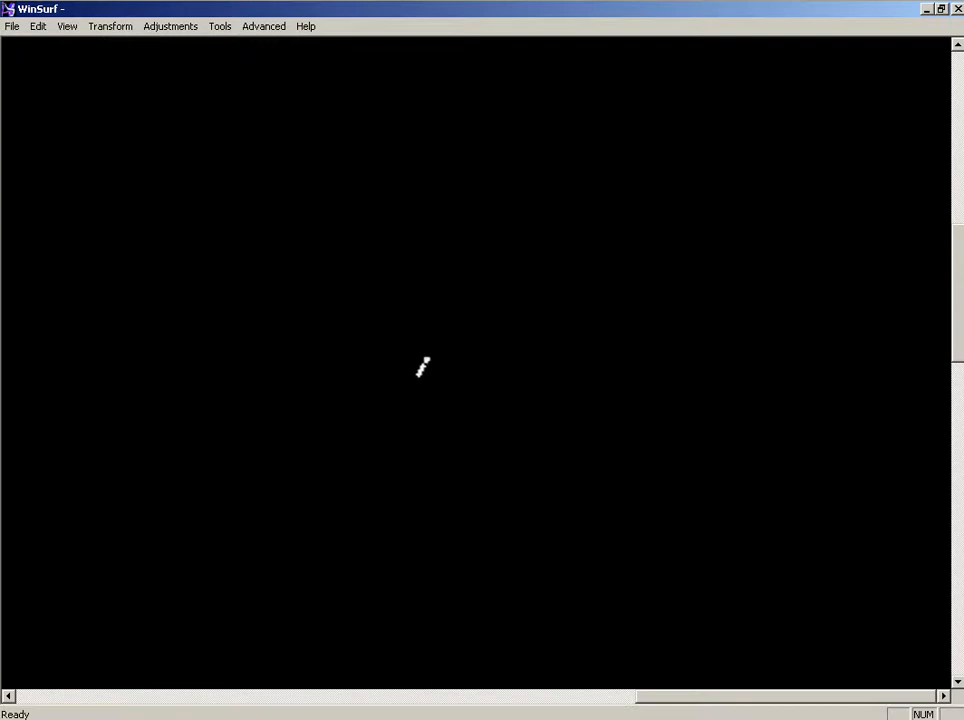
Step: Open the surfaced file (left fe;ur.xdf, rotate it to inspect the model, and close it
{"action": "left_click", "coordinate": [12, 27]}
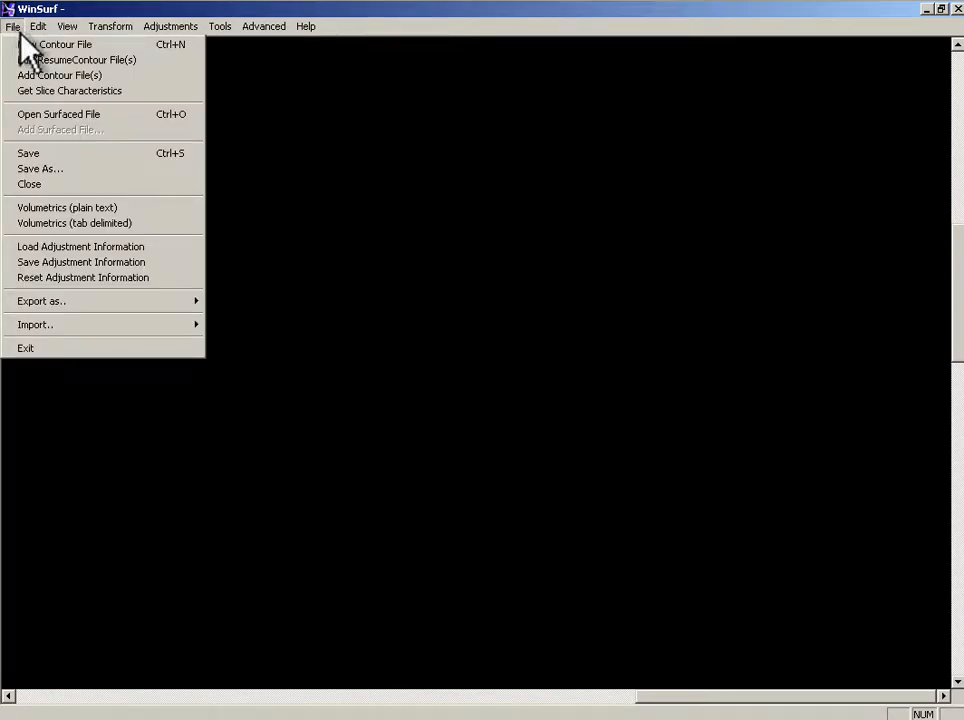
{"action": "left_click", "coordinate": [66, 116]}
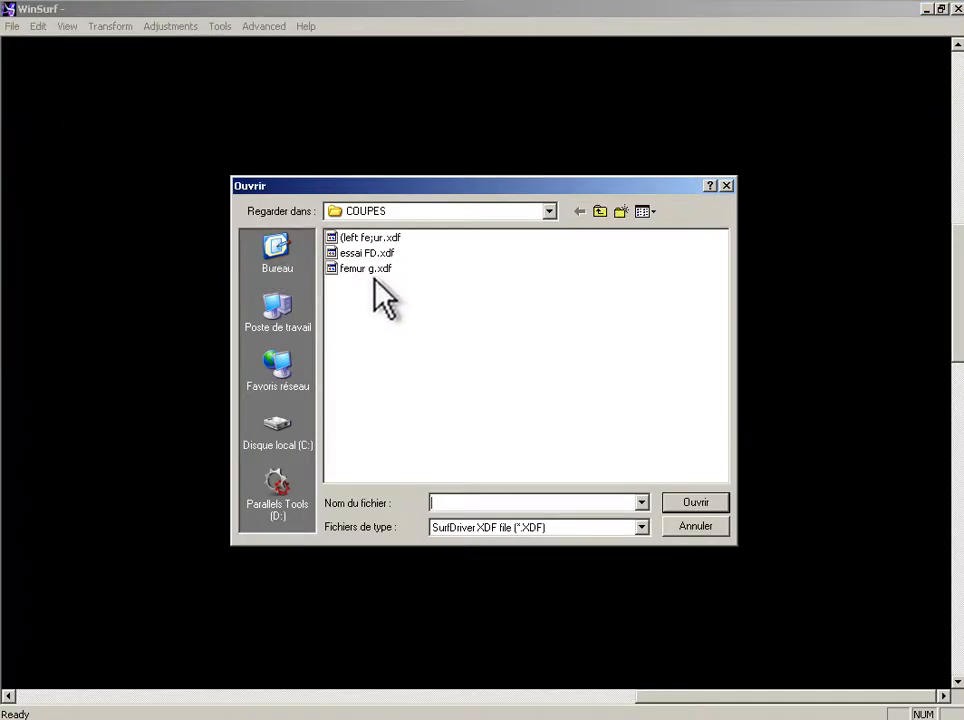
{"action": "double_click", "coordinate": [368, 239]}
{"action": "left_click_drag", "start_coordinate": [605, 345], "coordinate": [361, 264]}
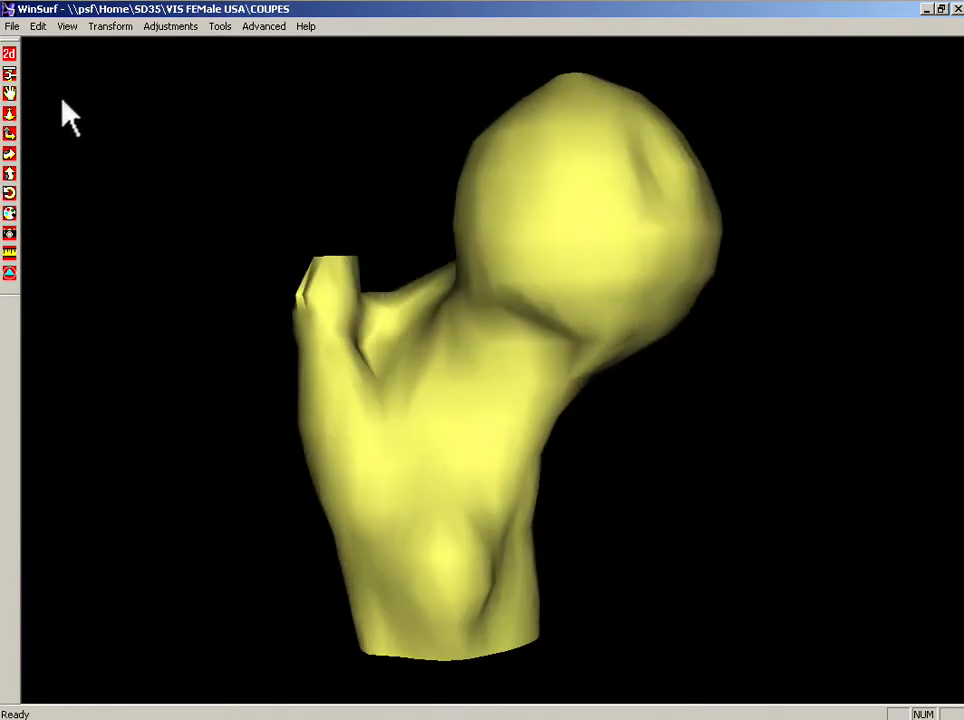
{"action": "left_click", "coordinate": [11, 26]}
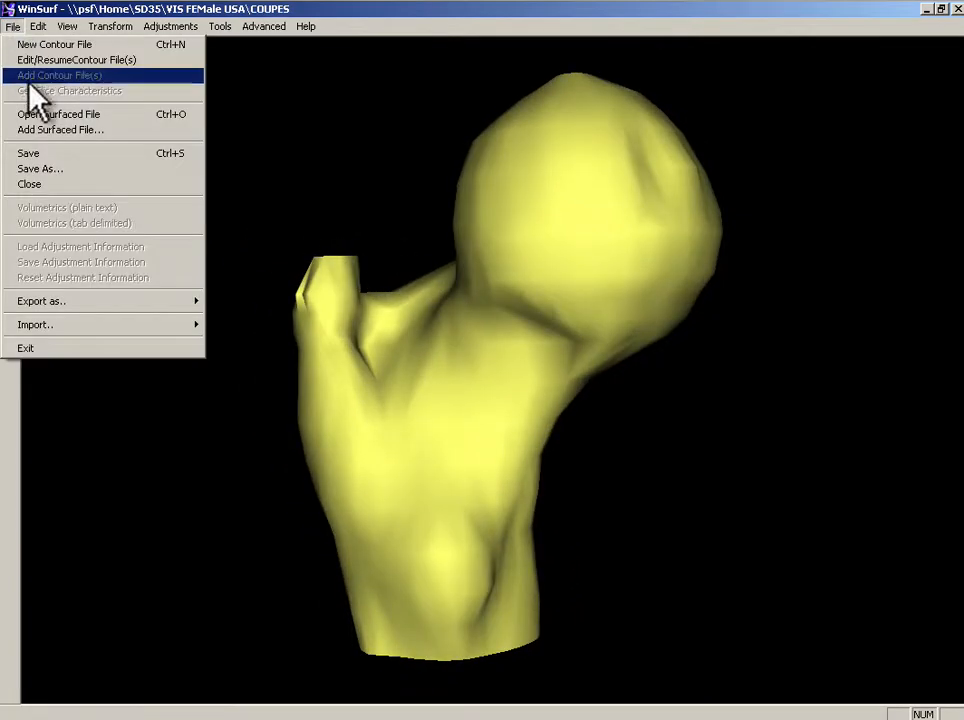
{"action": "left_click", "coordinate": [47, 186]}
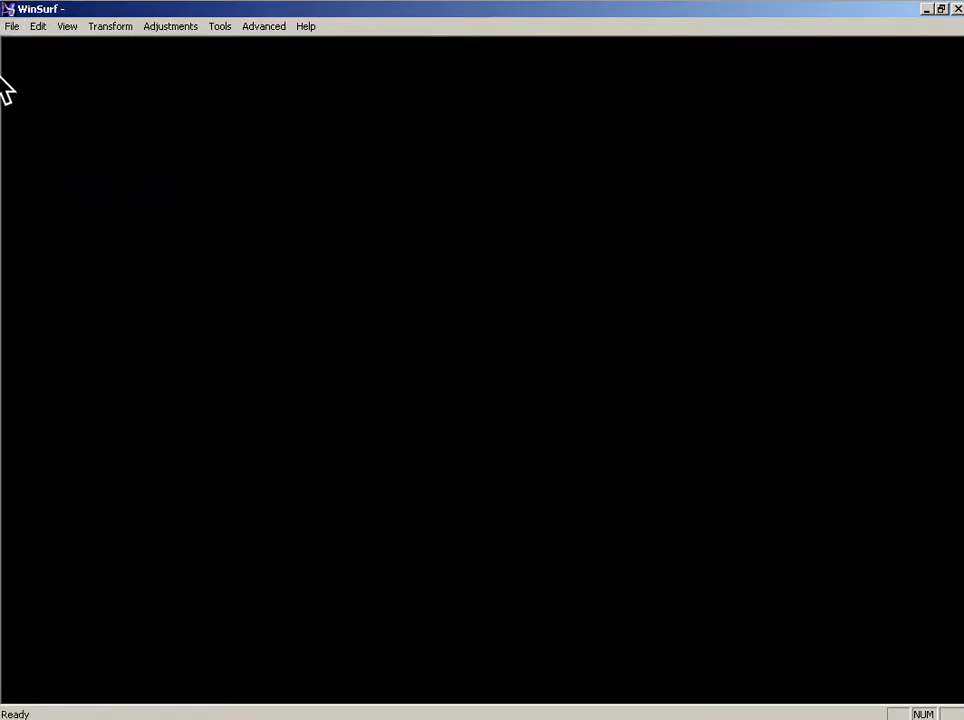
Step: Resume editing the contour file (left fe;ur.xdv, accepting the slice characteristics
{"action": "left_click", "coordinate": [12, 26]}
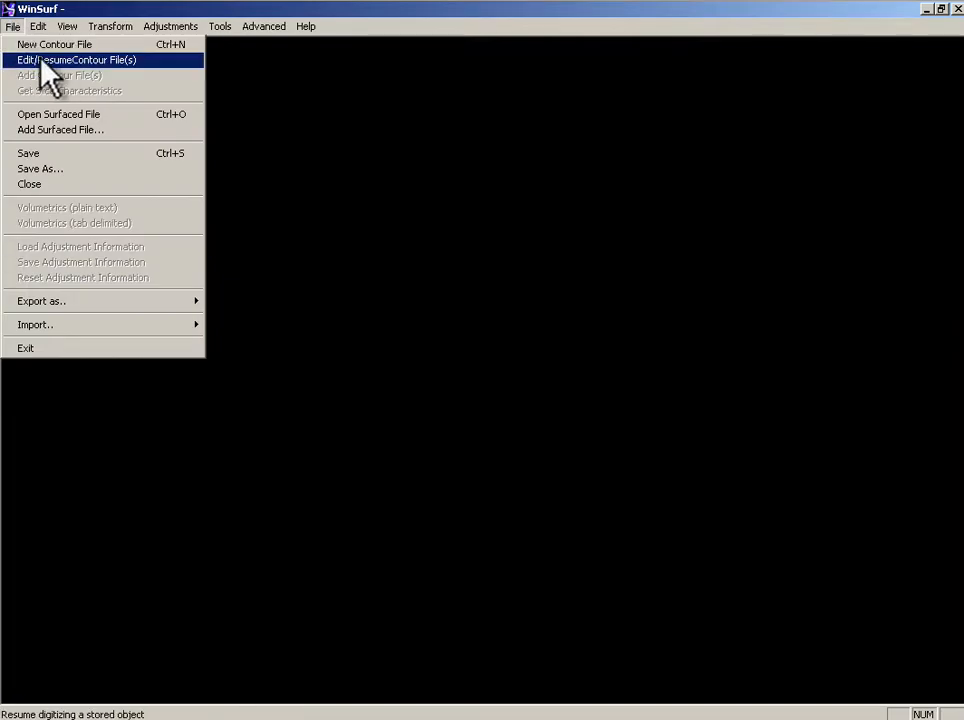
{"action": "left_click", "coordinate": [78, 62]}
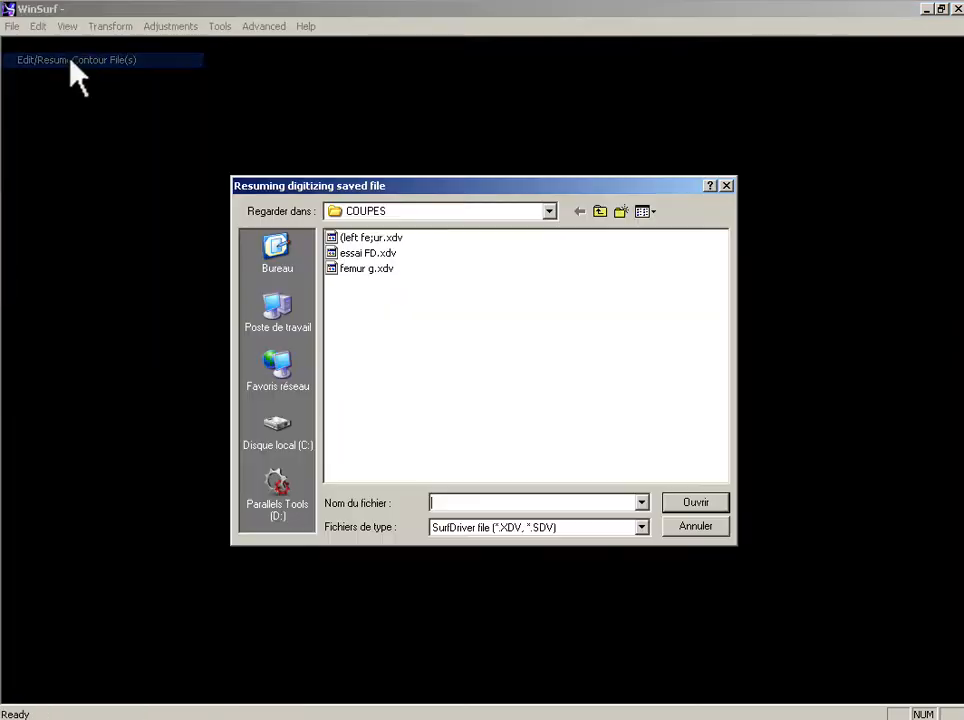
{"action": "double_click", "coordinate": [366, 238]}
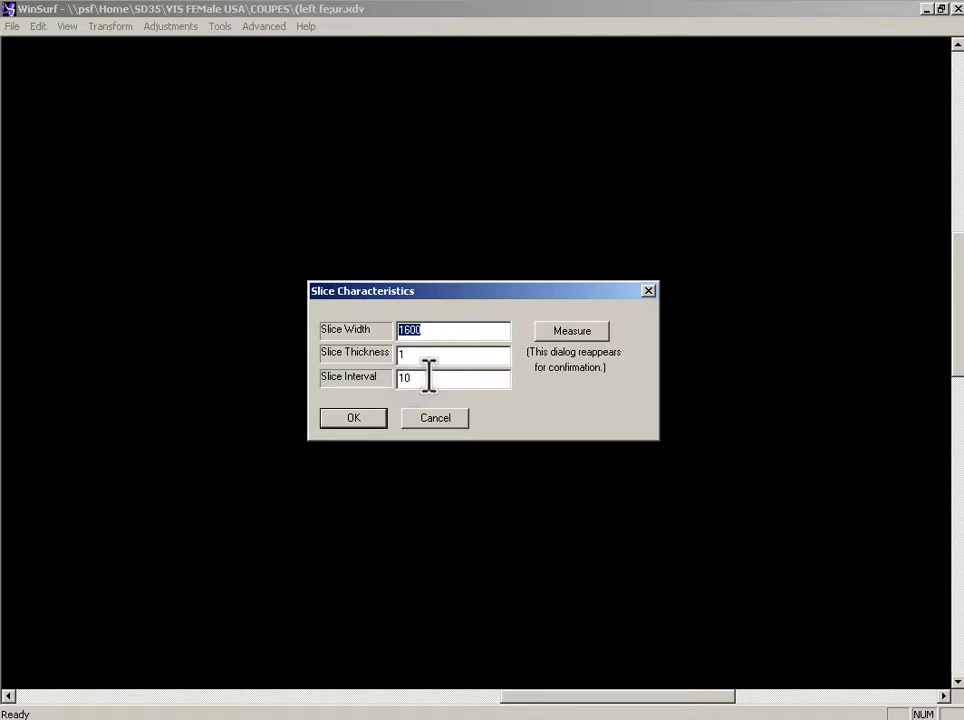
{"action": "left_click", "coordinate": [355, 418]}
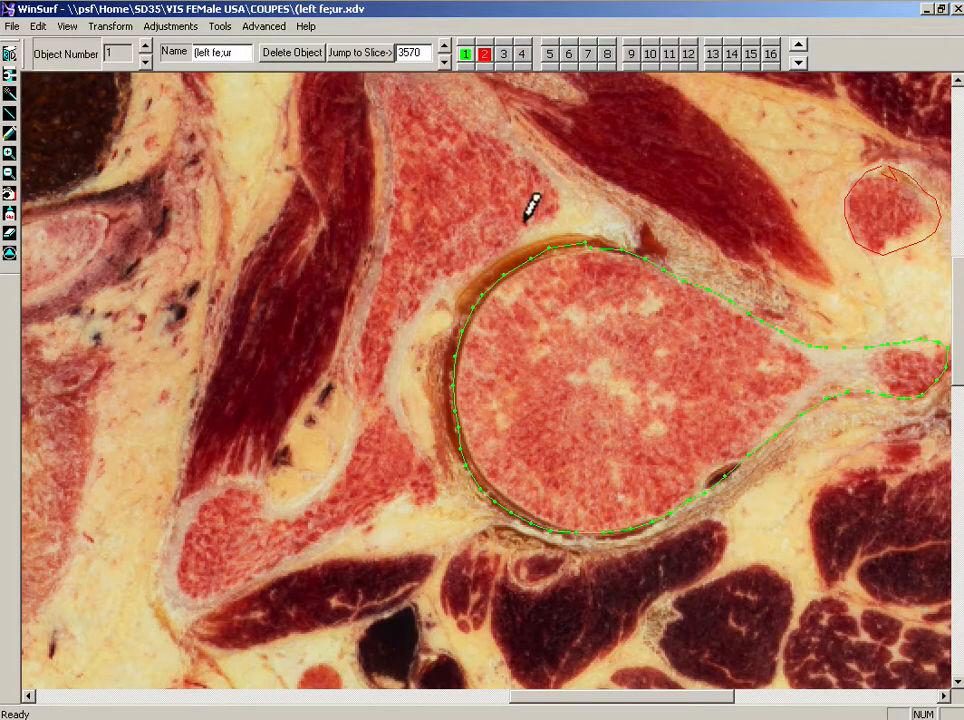
Step: Switch to the 3D view and set the surfacing quality to Better
{"action": "left_click", "coordinate": [9, 53]}
{"action": "left_click_drag", "start_coordinate": [428, 340], "coordinate": [316, 158]}
{"action": "left_click", "coordinate": [263, 27]}
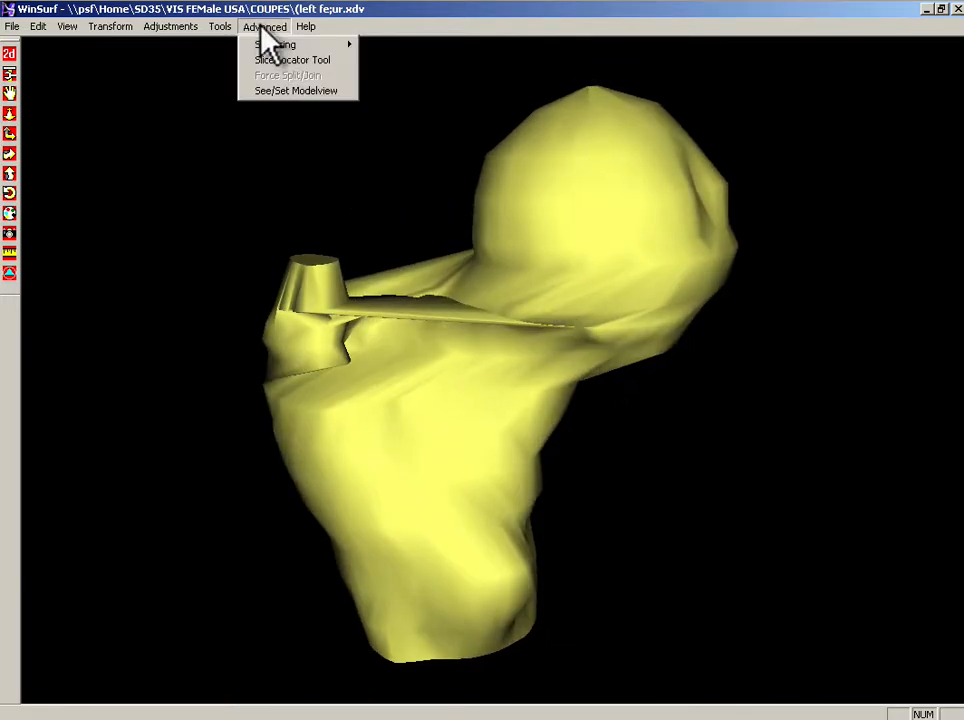
{"action": "mouse_move", "coordinate": [300, 45]}
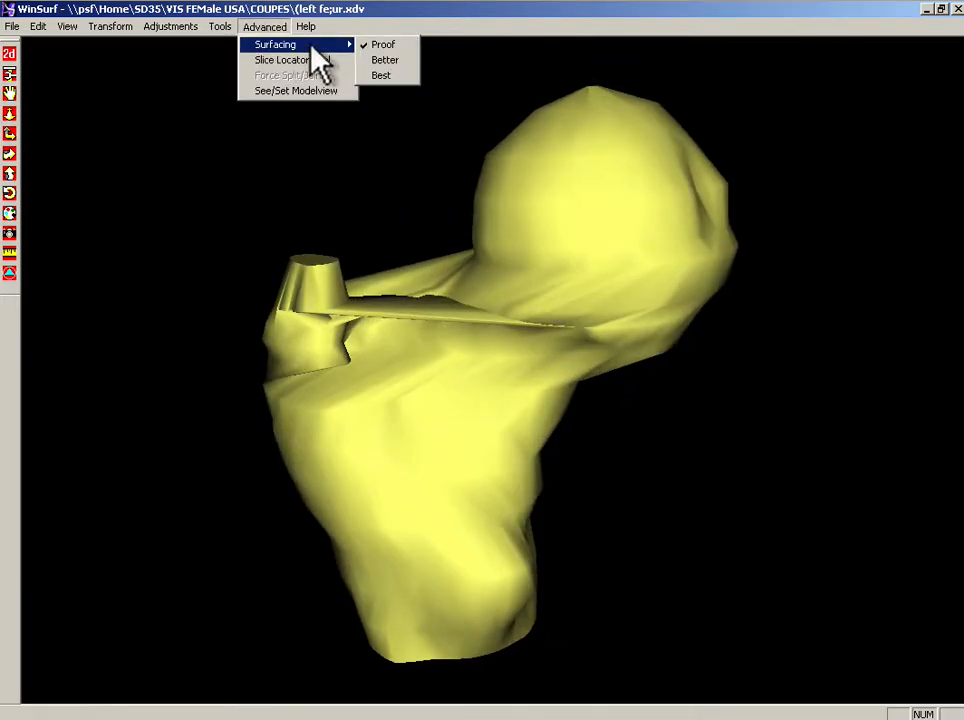
{"action": "left_click", "coordinate": [385, 60]}
Step: Smooth the femur surface in its object properties and close the properties
{"action": "left_click_drag", "start_coordinate": [398, 344], "coordinate": [663, 263]}
{"action": "double_click", "coordinate": [622, 291]}
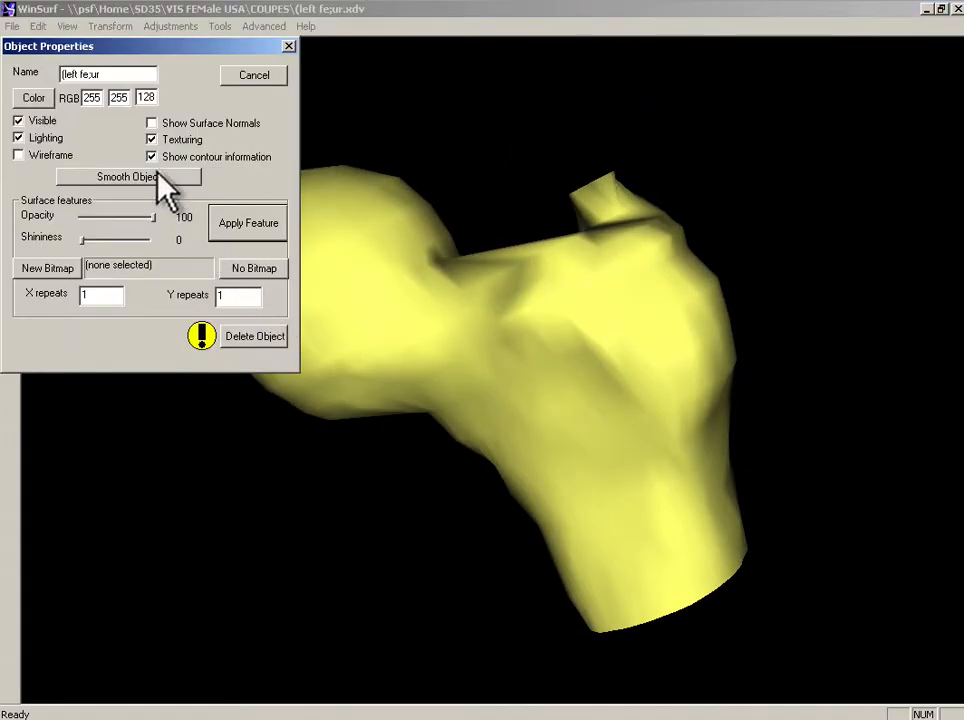
{"action": "left_click", "coordinate": [193, 177]}
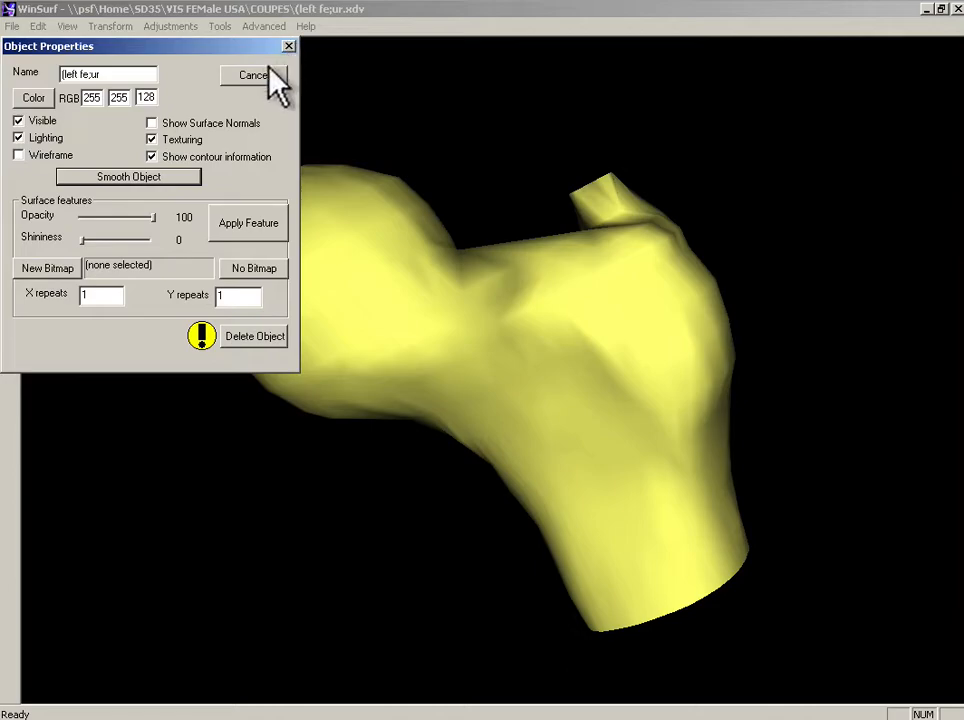
{"action": "left_click", "coordinate": [288, 47]}
{"action": "left_click_drag", "start_coordinate": [501, 355], "coordinate": [340, 387]}
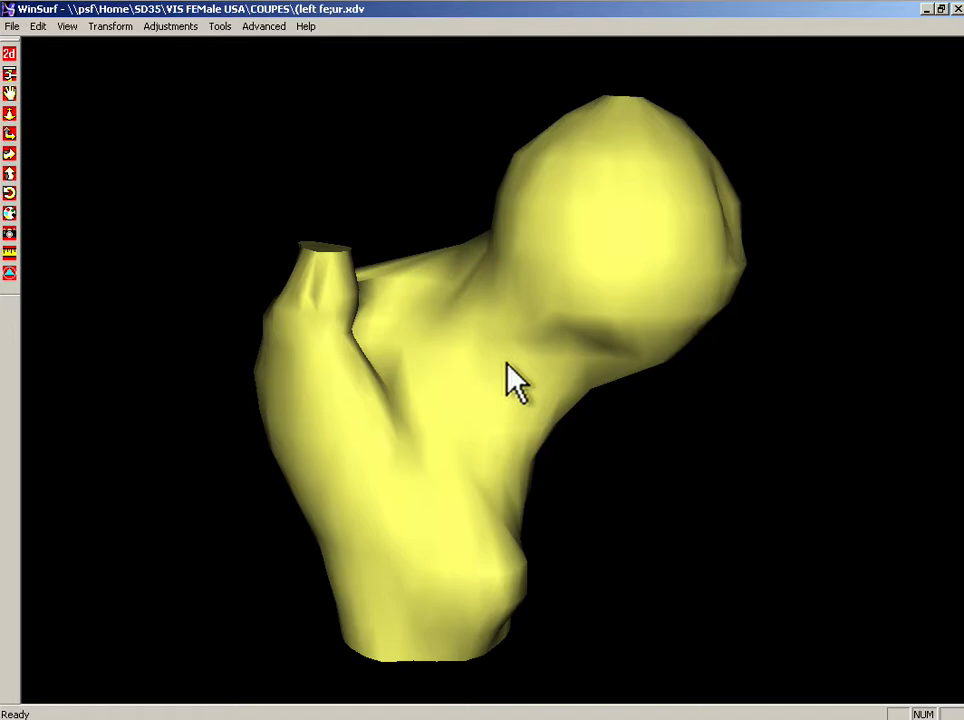
Step: Open the surfaced file FEMUR D.xdf from the parent VIS FEMale USA folder
{"action": "left_click", "coordinate": [14, 24]}
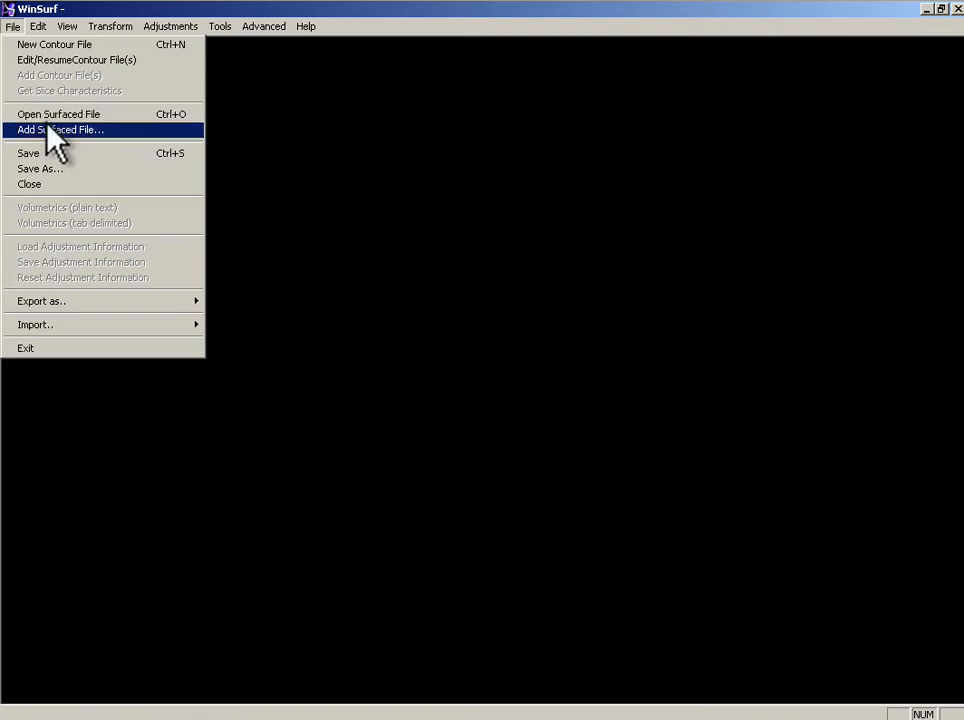
{"action": "left_click", "coordinate": [24, 114]}
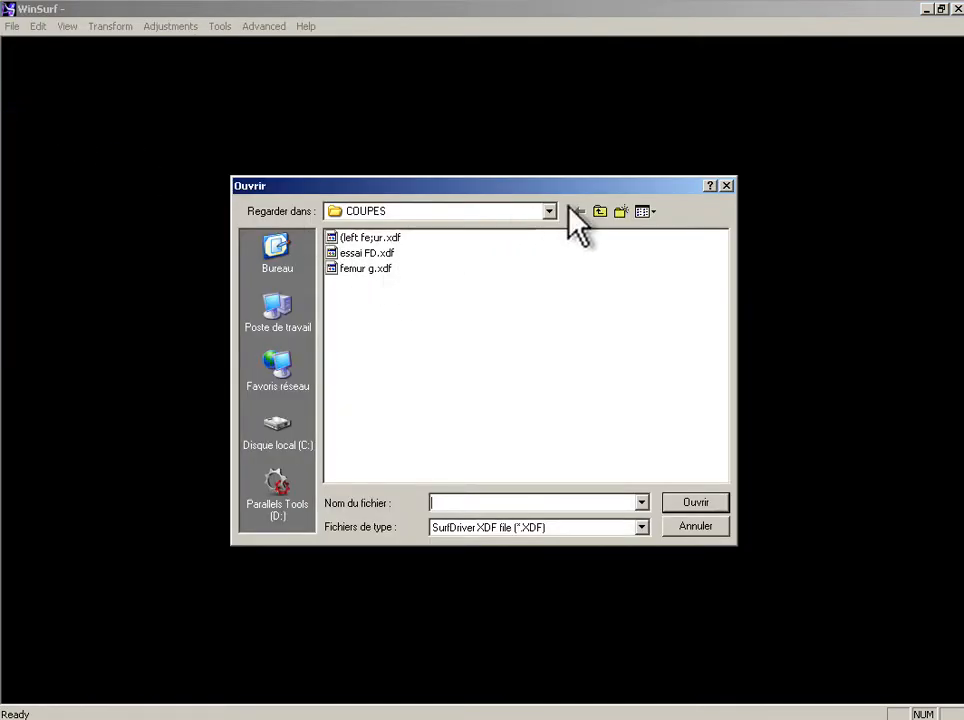
{"action": "left_click", "coordinate": [599, 212]}
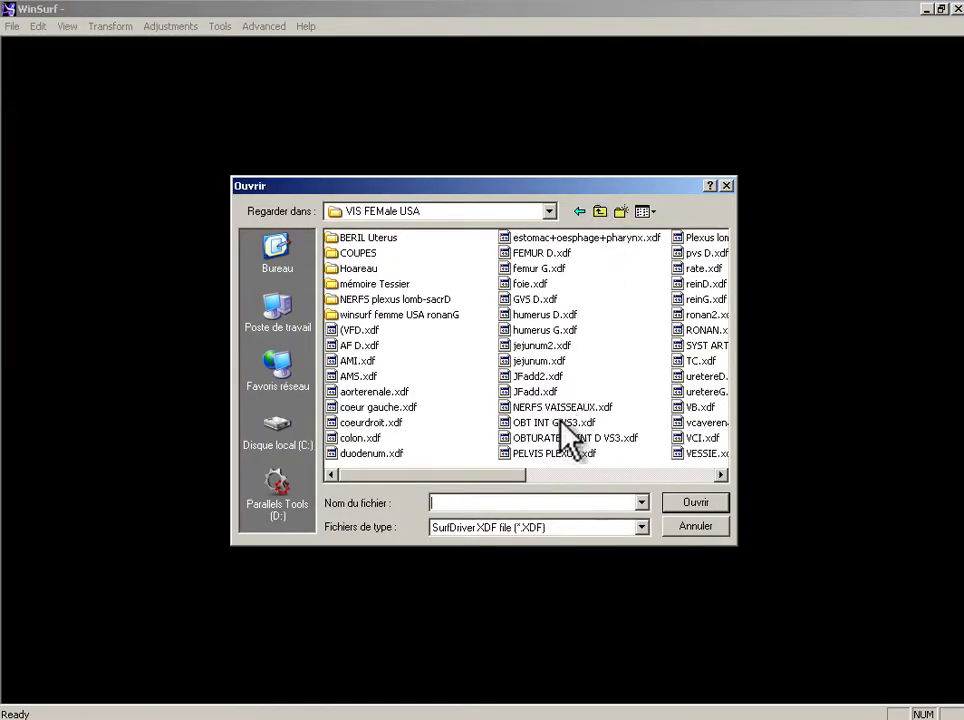
{"action": "double_click", "coordinate": [538, 255]}
{"action": "left_click_drag", "start_coordinate": [538, 262], "coordinate": [755, 384]}
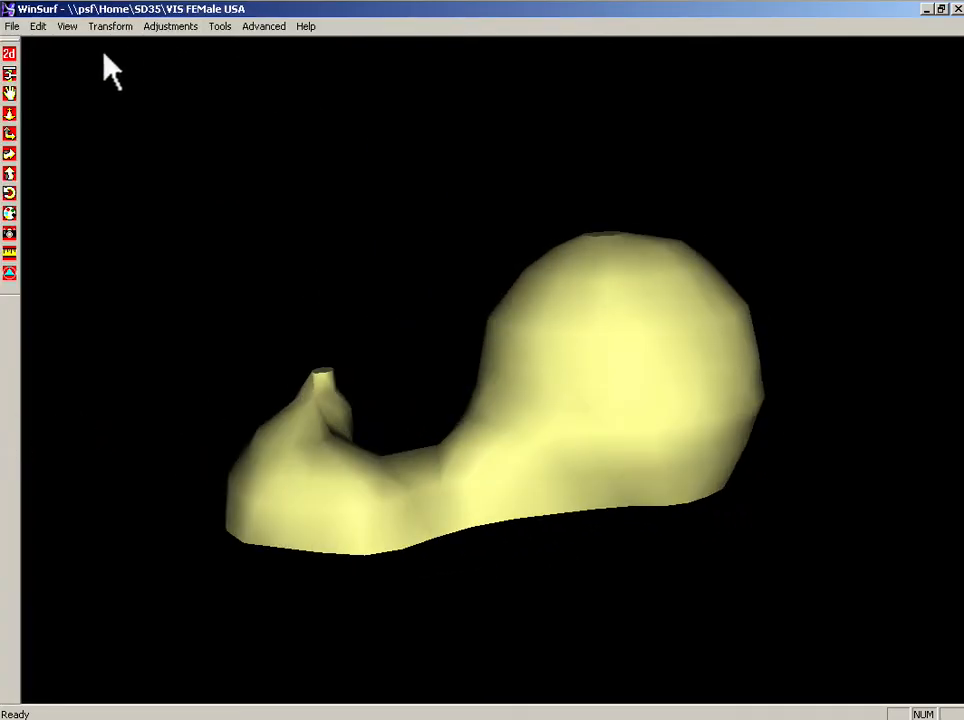
Step: Add the surfaced file femur G.xdf to the displayed model
{"action": "left_click", "coordinate": [13, 26]}
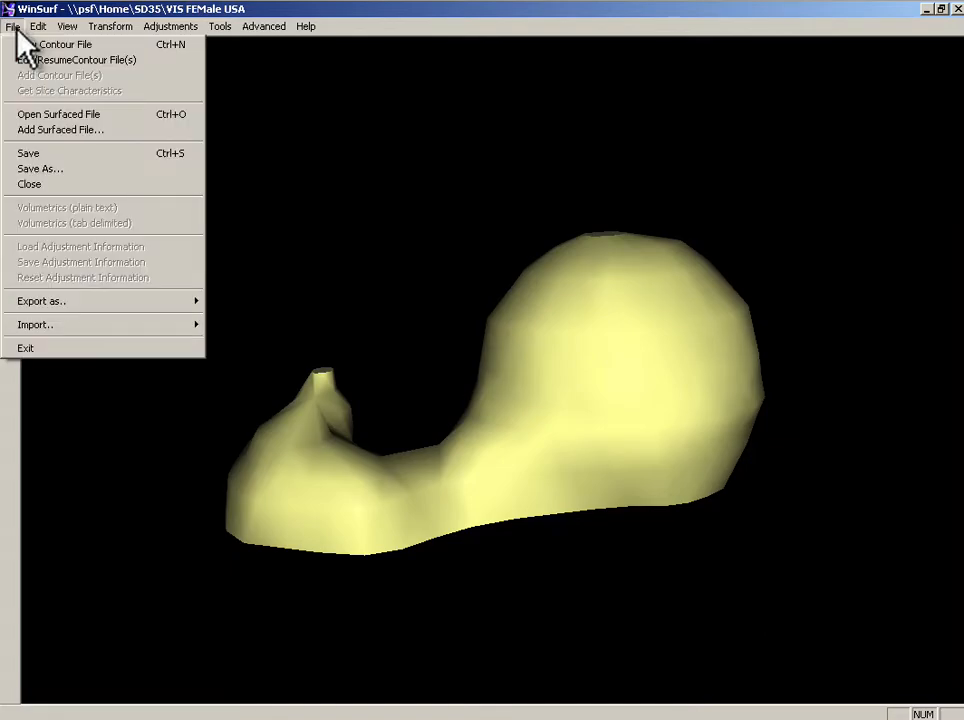
{"action": "left_click", "coordinate": [30, 130]}
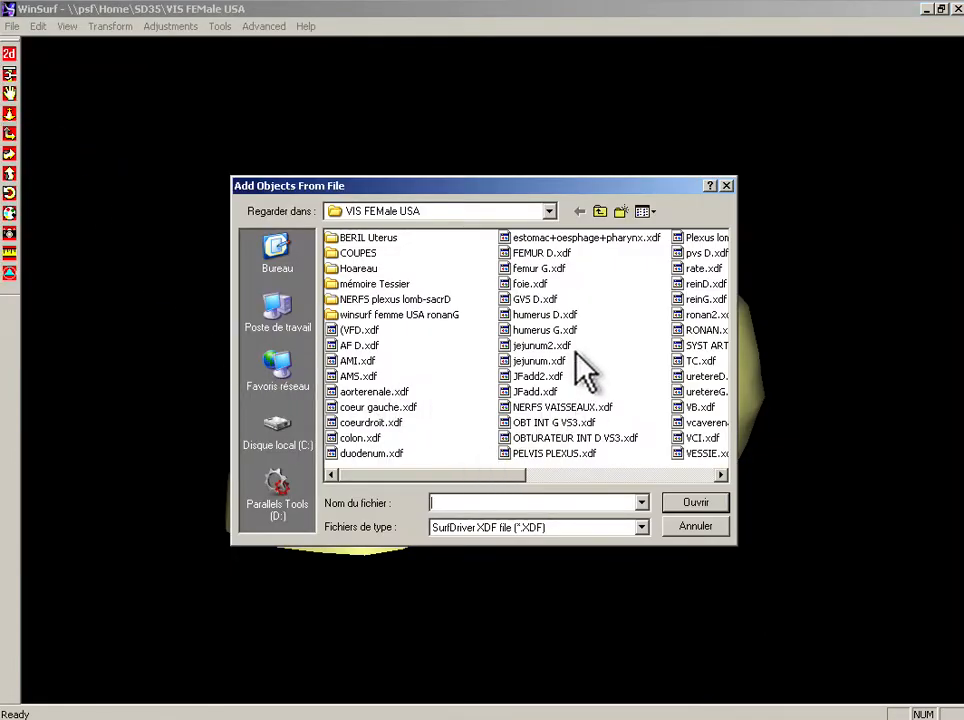
{"action": "double_click", "coordinate": [551, 272]}
{"action": "left_click_drag", "start_coordinate": [650, 301], "coordinate": [542, 280]}
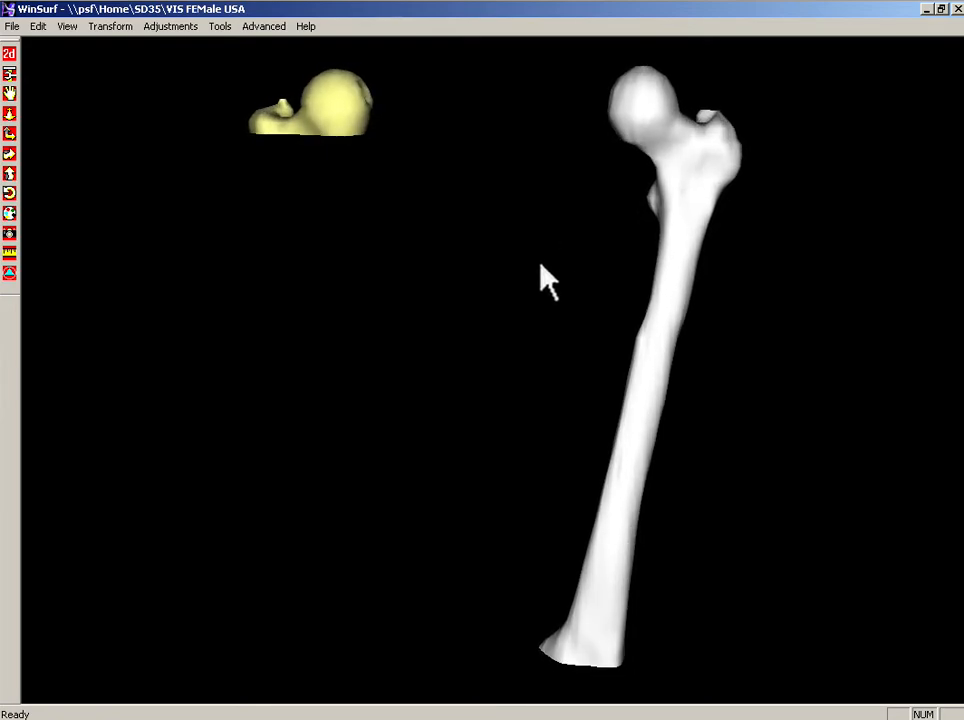